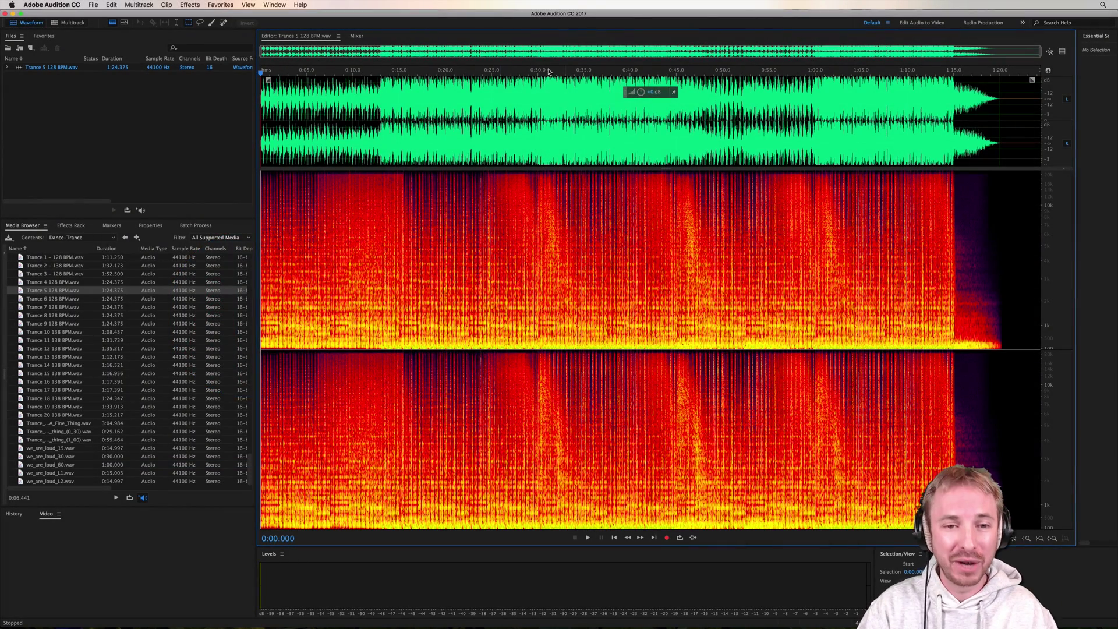
Cue playback about 12 seconds into Trance 5 128 BPM.wav
left_click(372, 100)
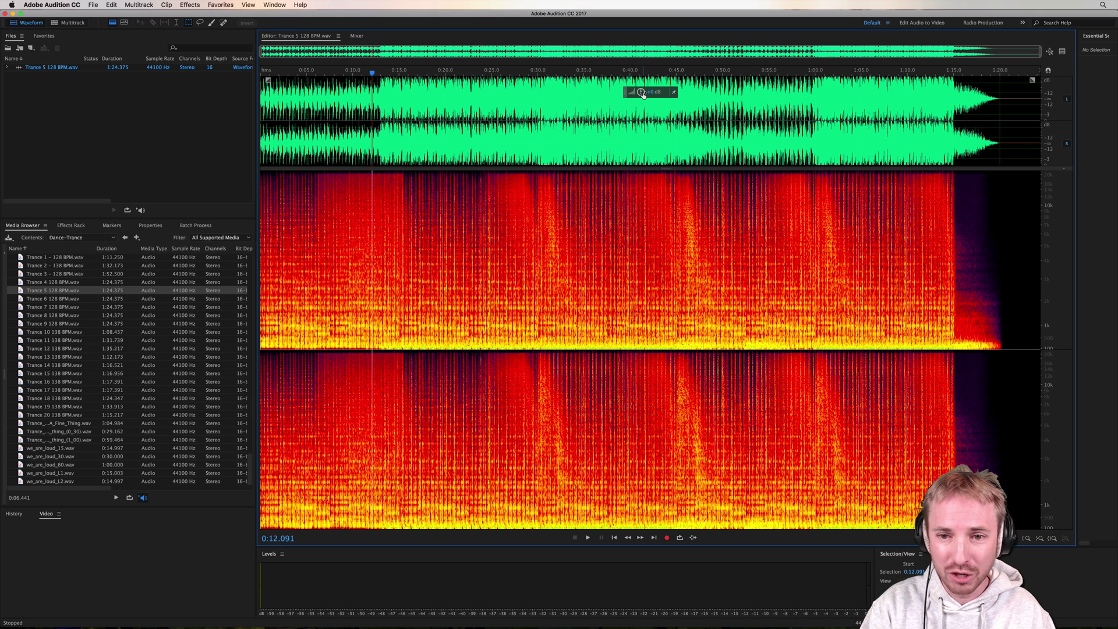
Normalize Trance 5 128 BPM.wav to -0.1 dB from Favorites and briefly play it
left_click(226, 6)
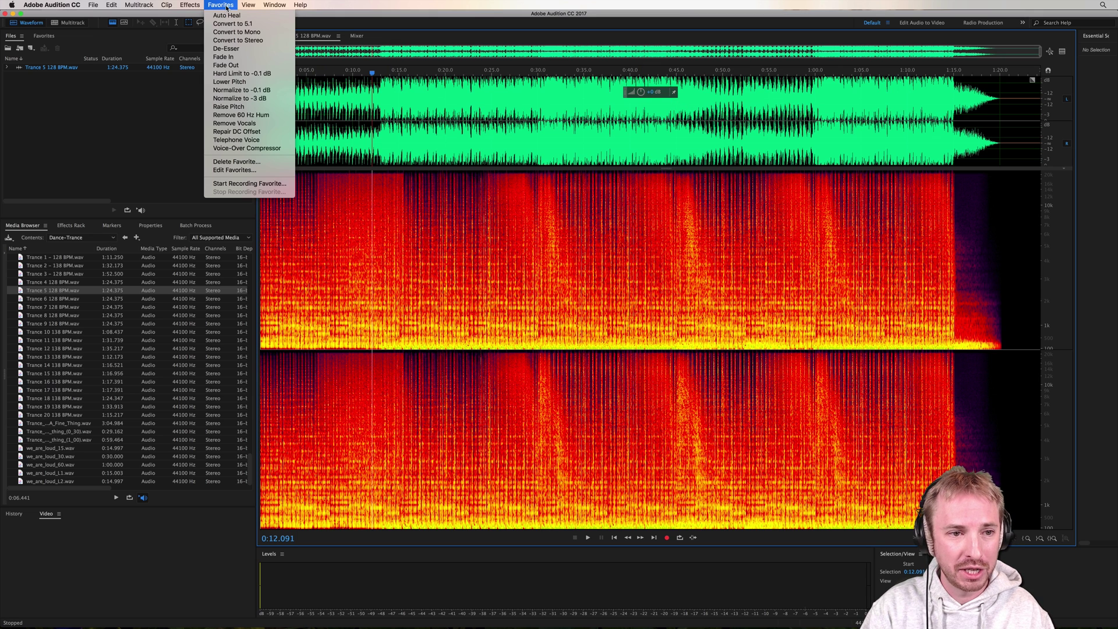
left_click(238, 91)
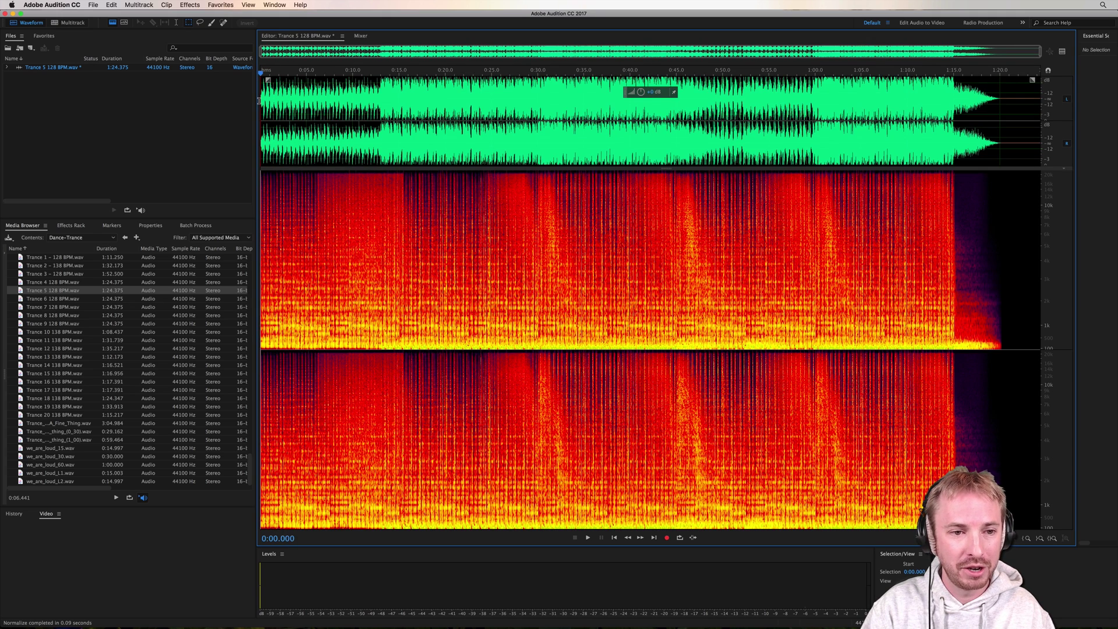
key("space")
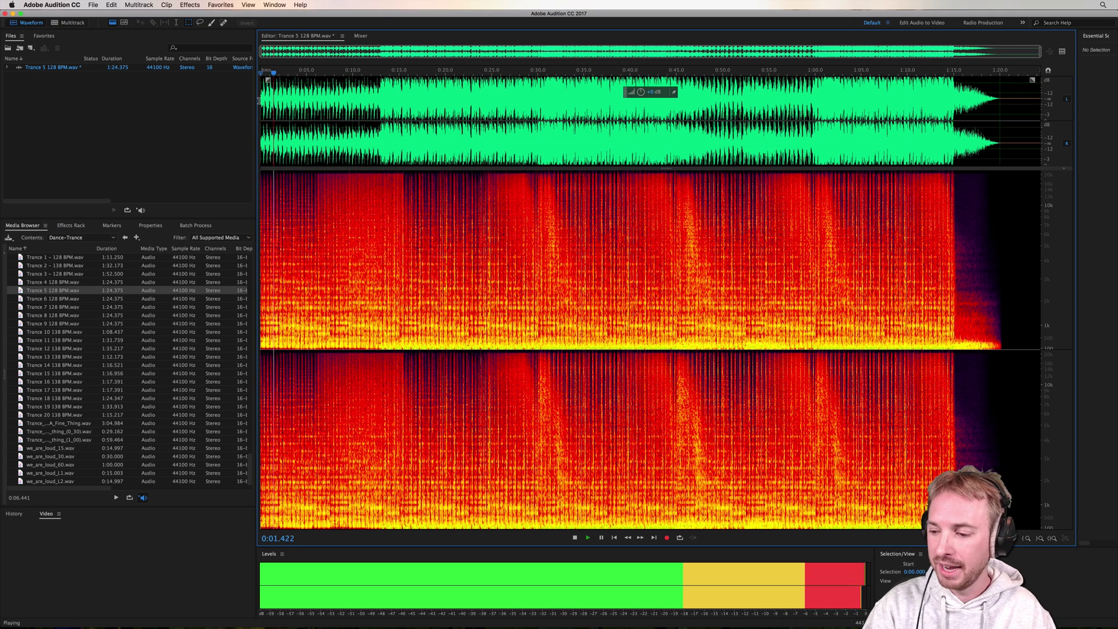
key("space")
Preview the normalized track from 0:12.941
left_click(380, 109)
key("space")
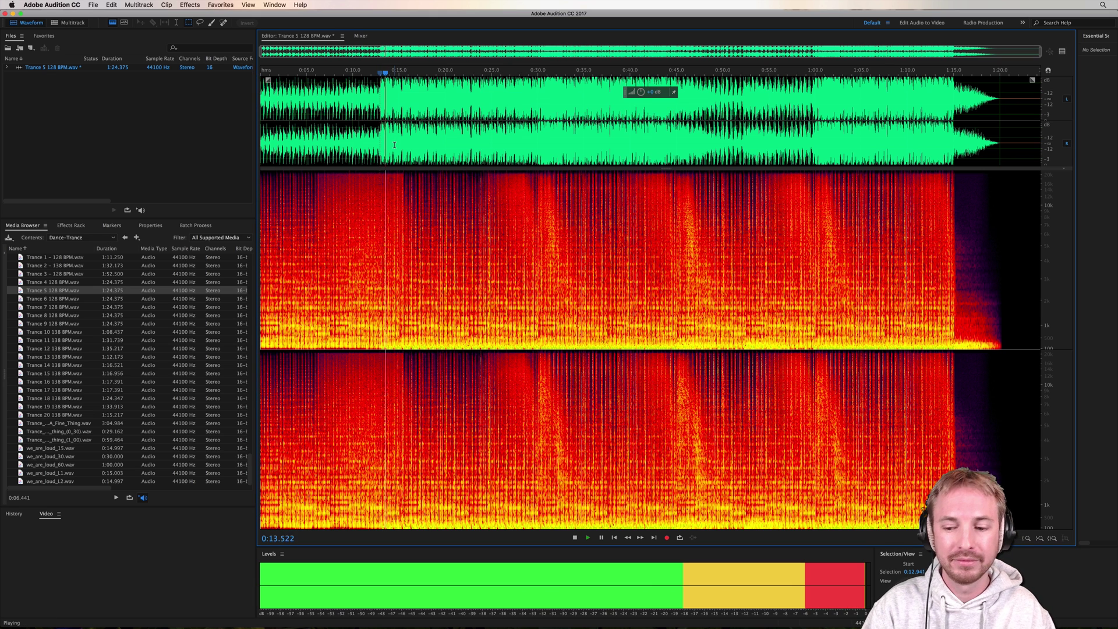
key("space")
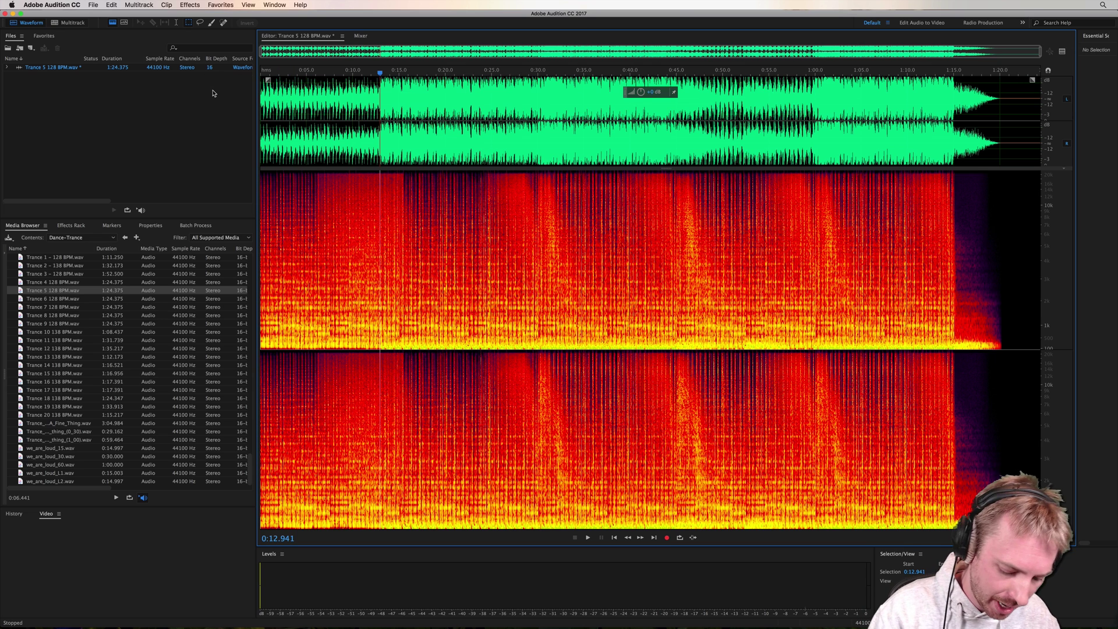
Create a new Untitled 1 audio file and record a 4.388-second test take
key("super+shift+n")
key("Return")
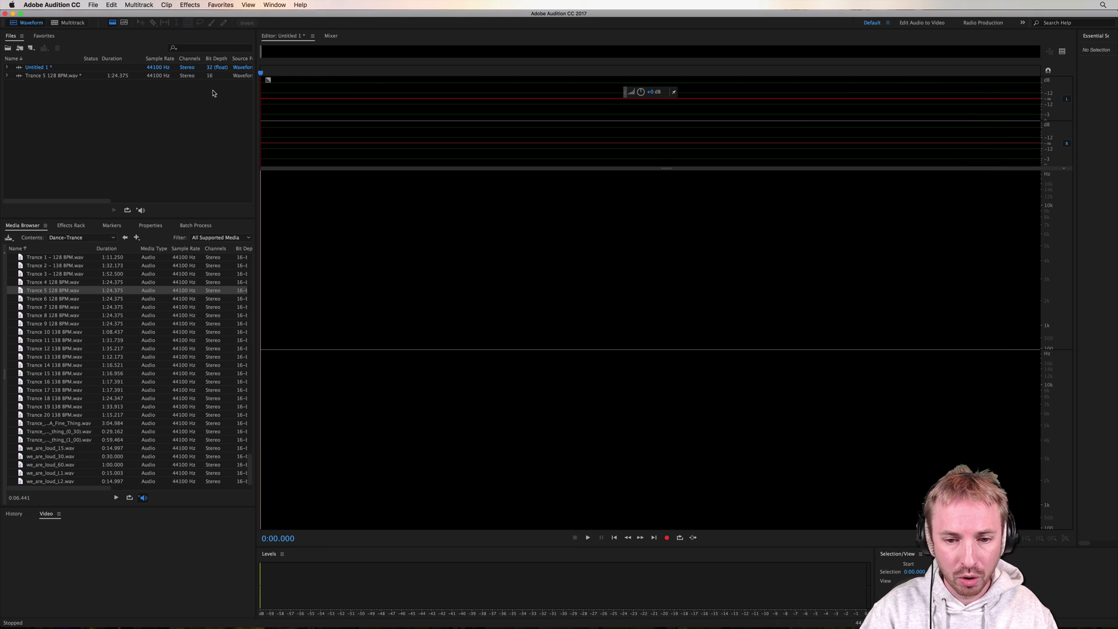
left_click(667, 538)
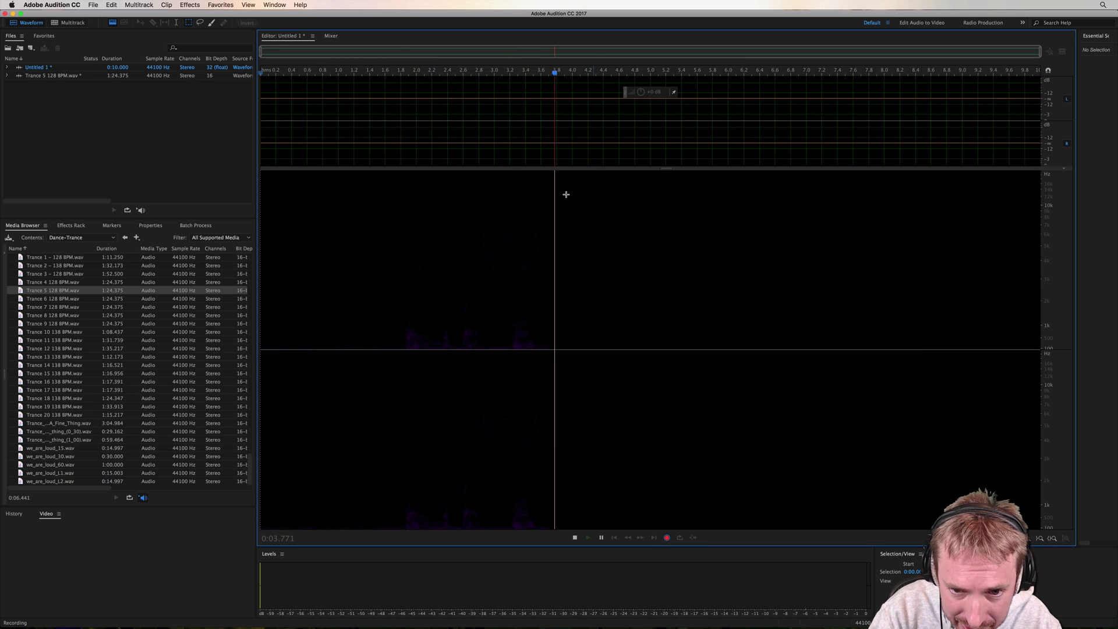
key("space")
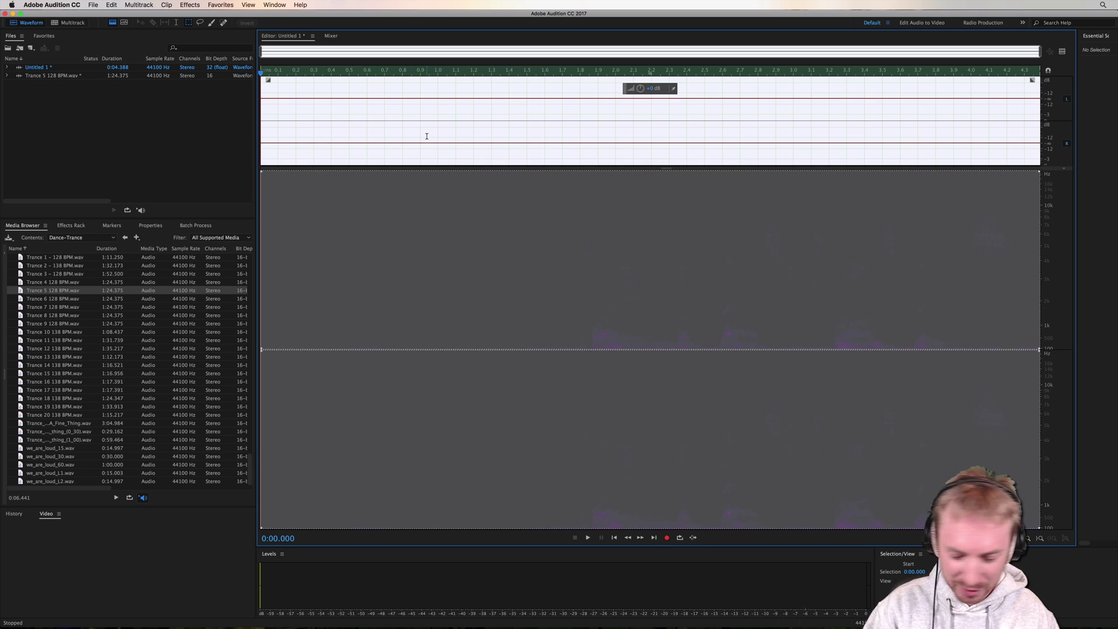
Map both default stereo input channels to Saffire: IP 3 in Audio Channel Mapping preferences
key("super+comma")
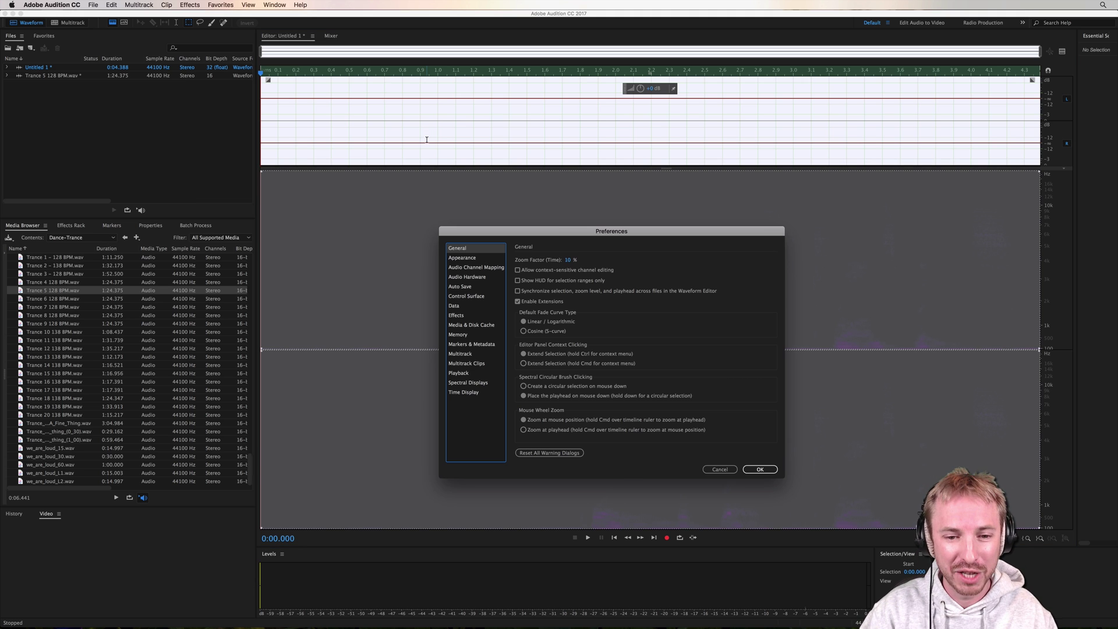
left_click(473, 268)
left_click(755, 287)
left_click(772, 325)
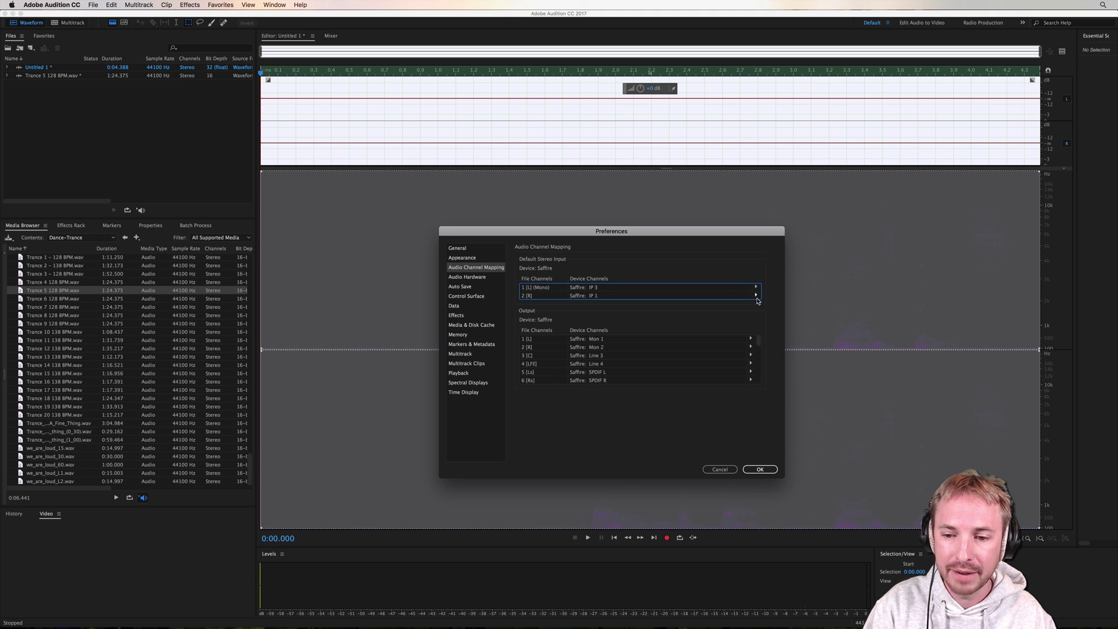
left_click(756, 295)
left_click(769, 334)
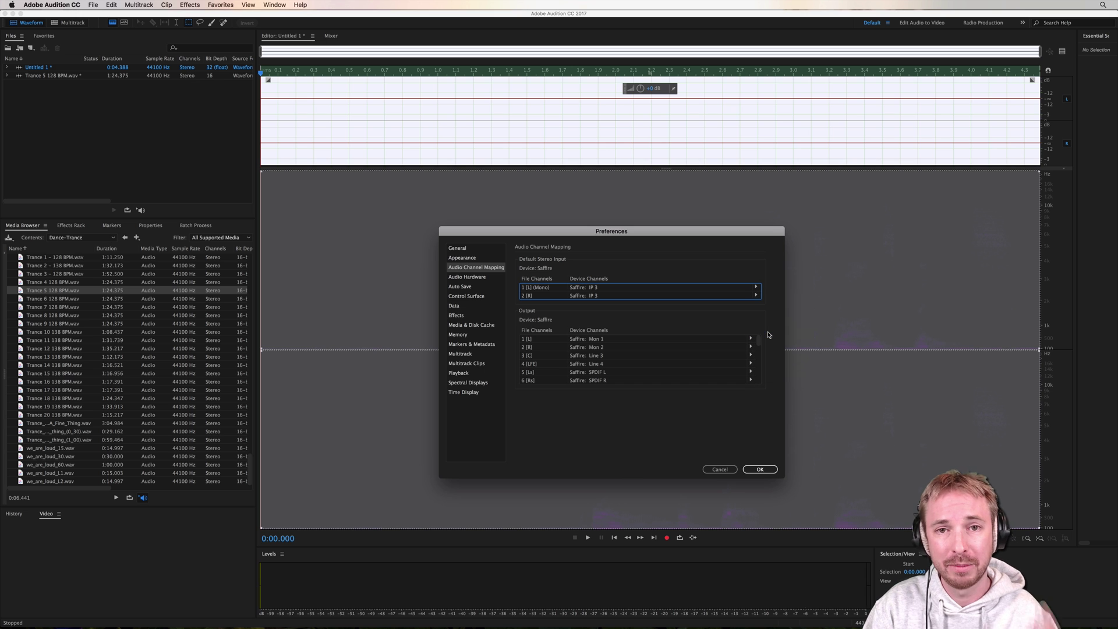
left_click(760, 469)
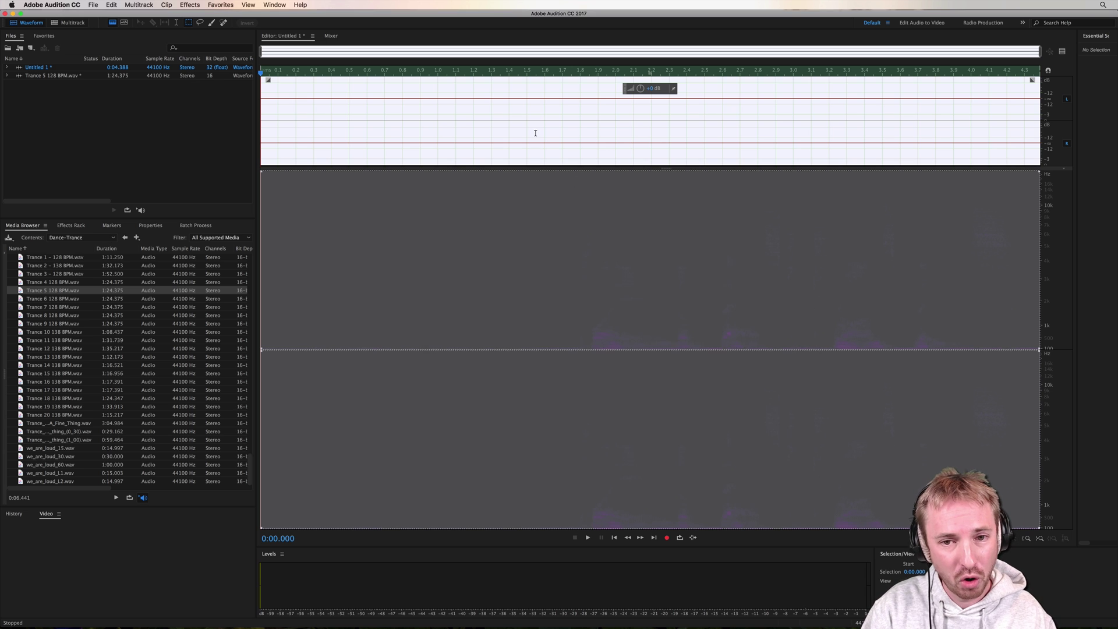
left_click(324, 114)
Close Untitled 1 without saving and create a new Untitled 2 audio file
key("super+w")
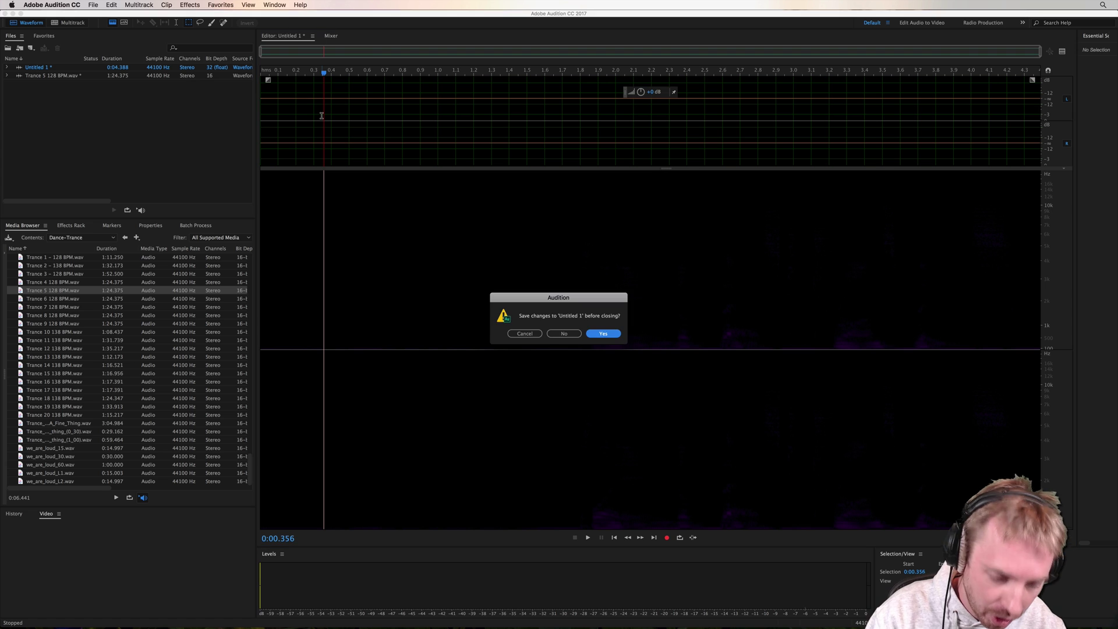
key("n")
key("super+shift+n")
key("Return")
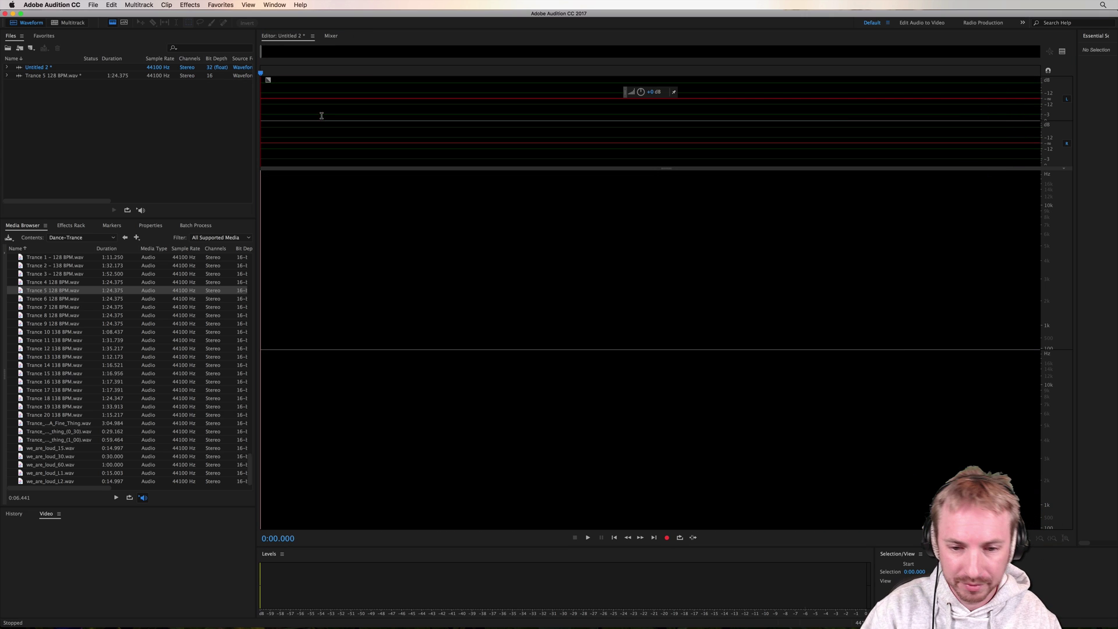
Record a 7.918-second spoken voice take into Untitled 2
left_click(667, 538)
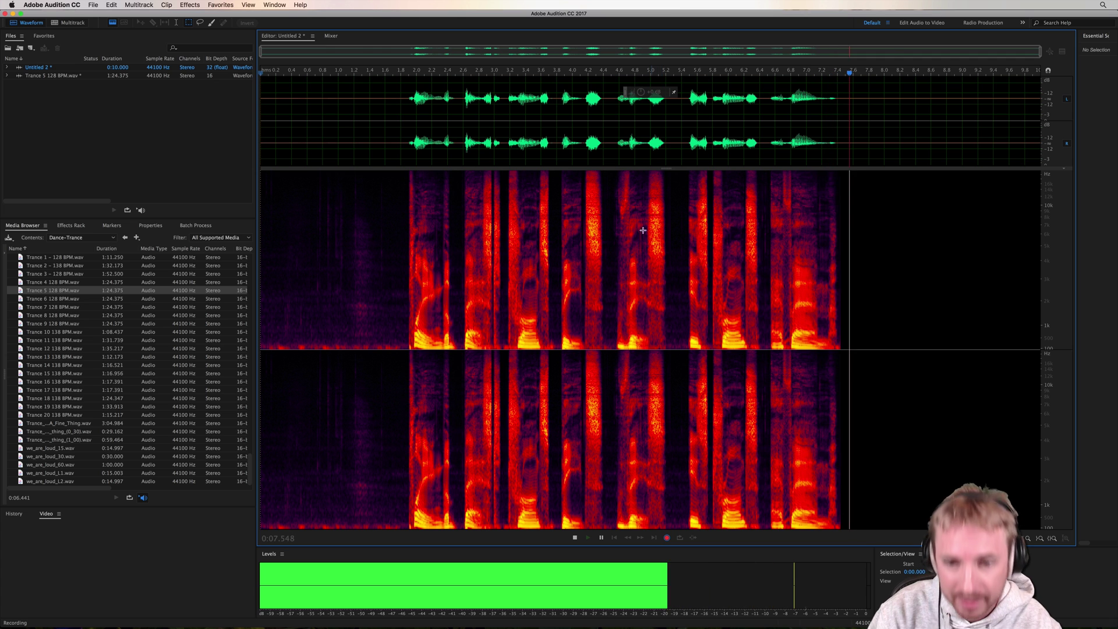
key("space")
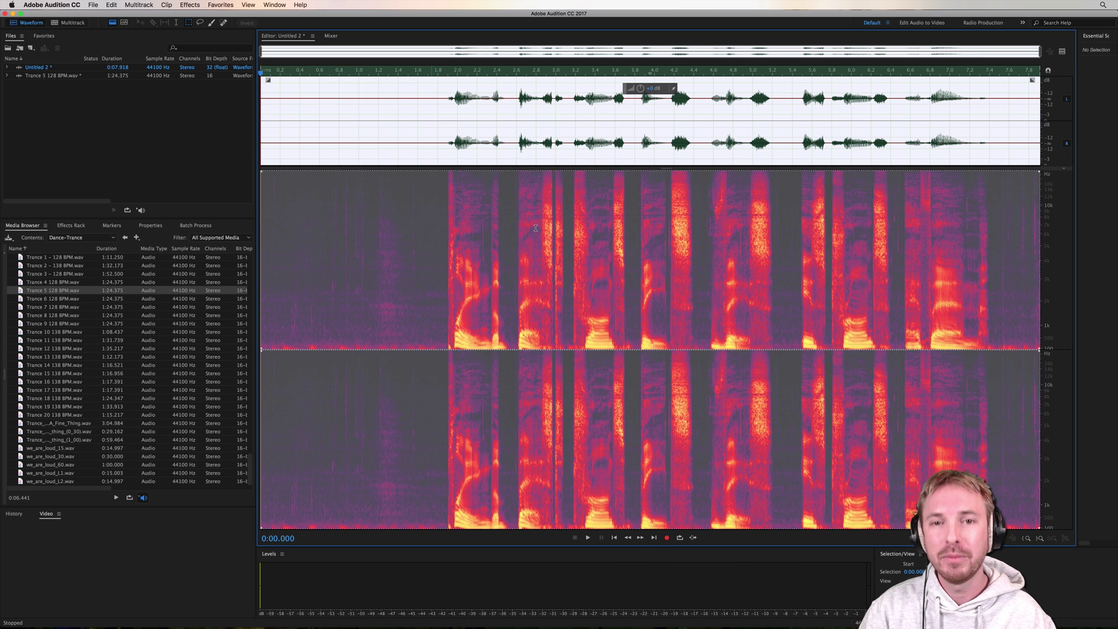
left_click(432, 140)
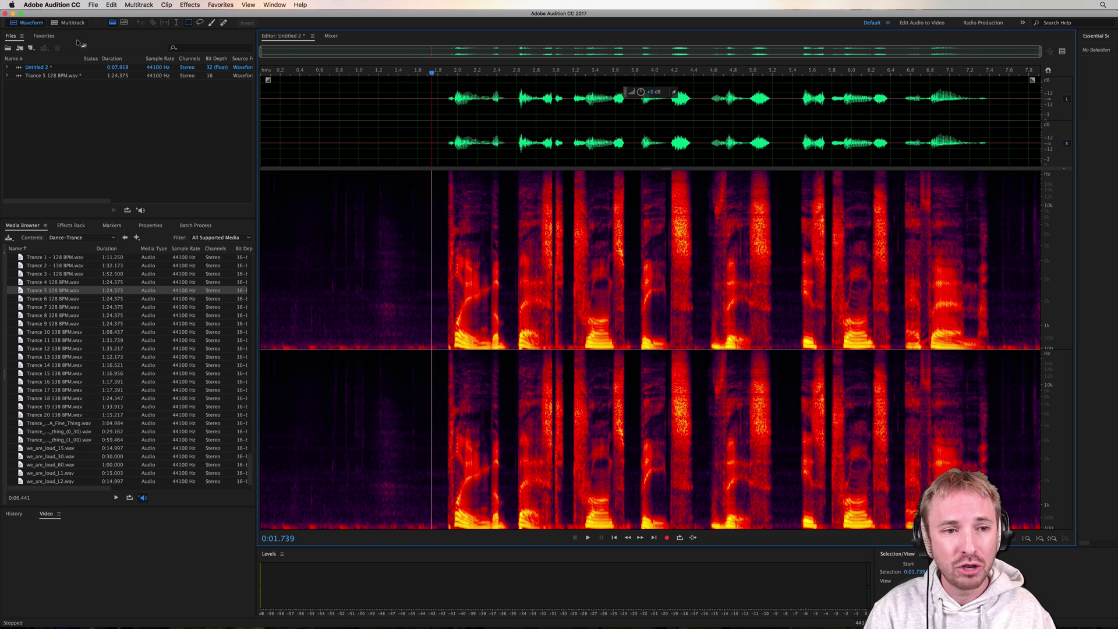
Create the 'Music and Voice' multitrack session and place Untitled 2 at 0 s on Voice Processed
left_click(64, 24)
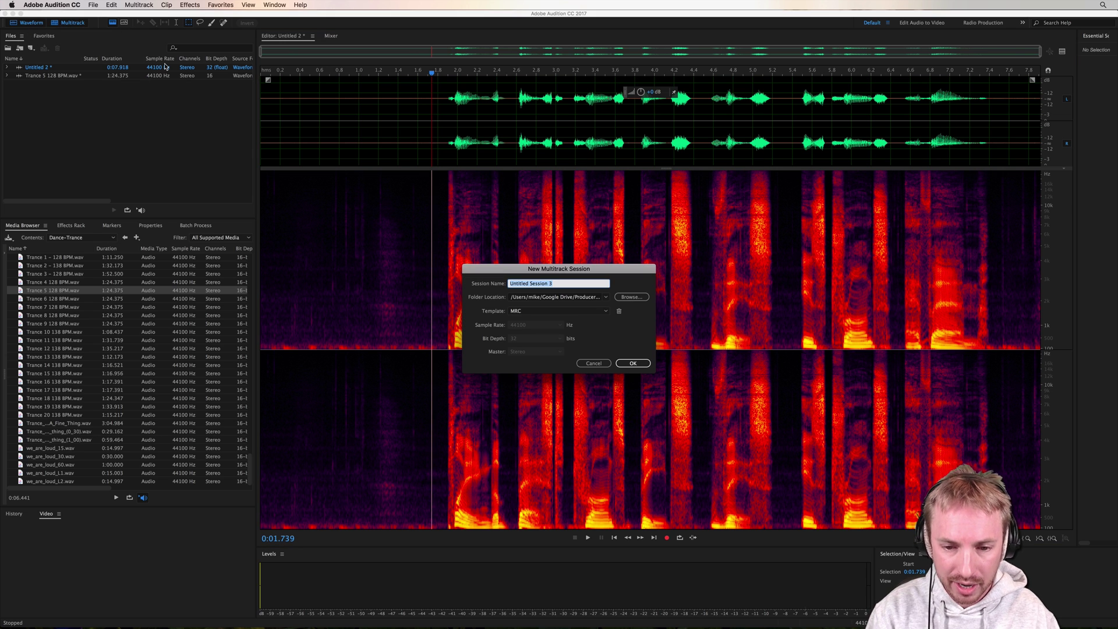
type("Music and V")
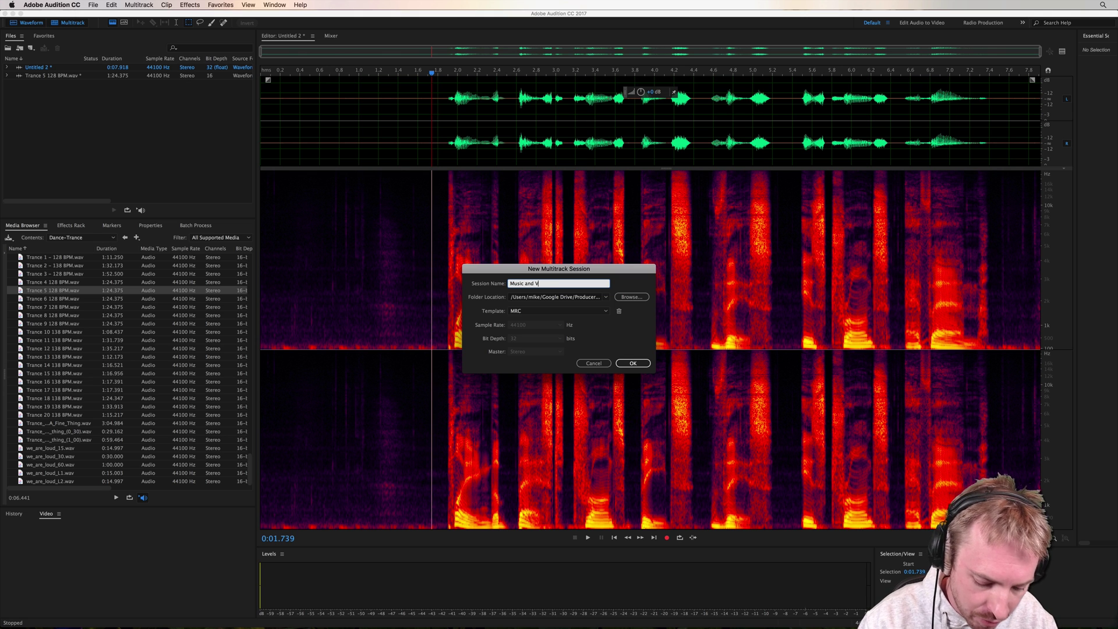
type("oice")
key("Return")
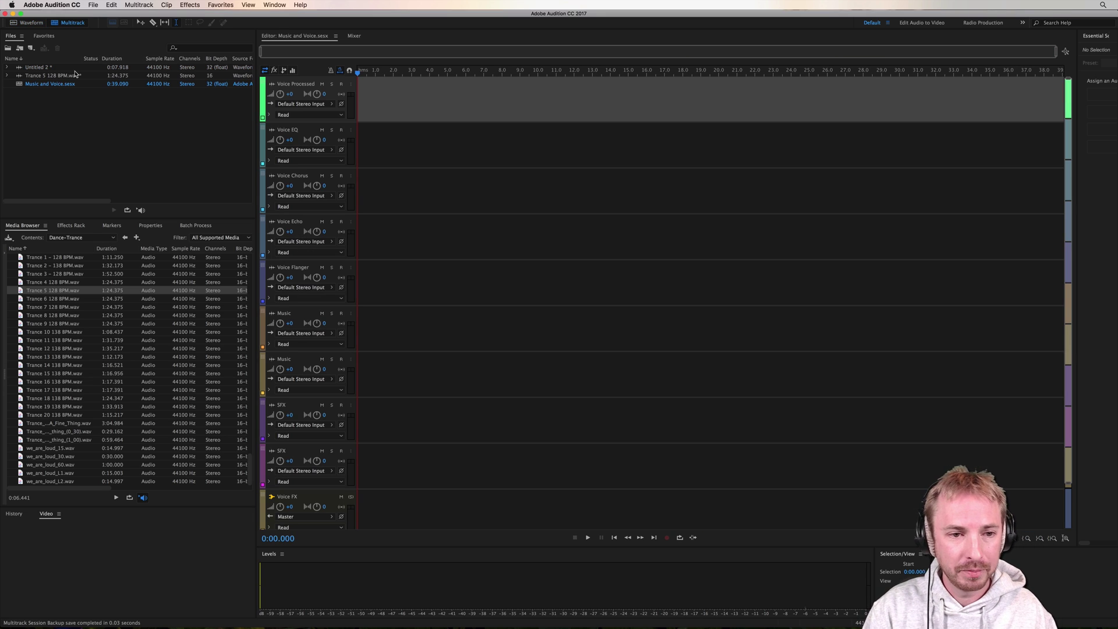
left_click_drag(43, 69, 387, 117)
left_click(389, 114)
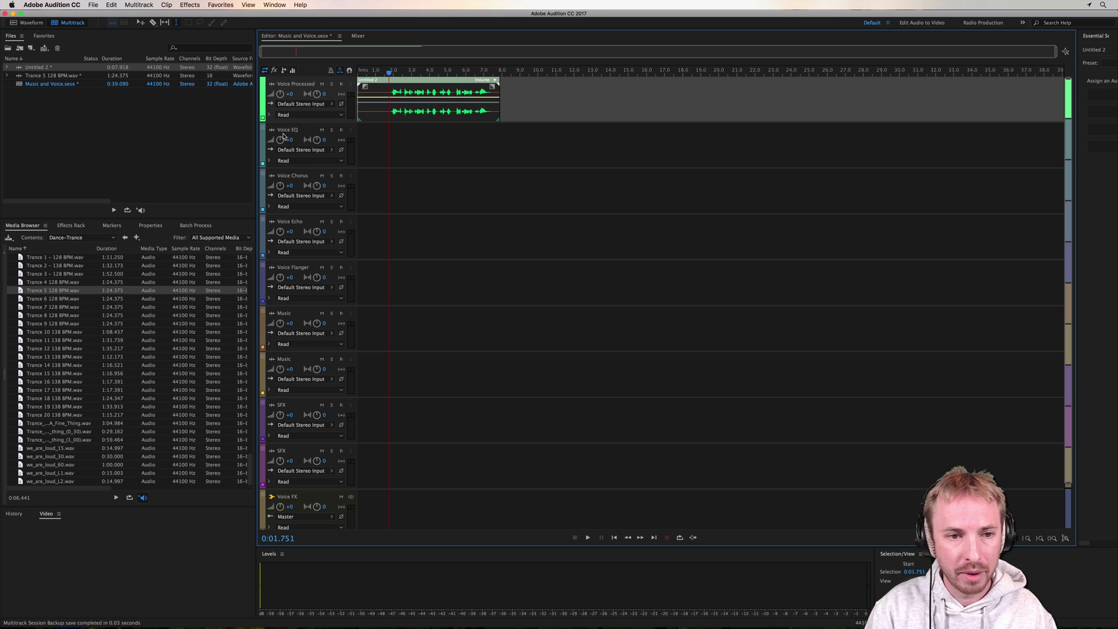
Bypass DeEsser, Scientific Filter, Dynamics Processing, Hard Limiter and Parametric Equalizer on Voice Processed
left_click(62, 227)
left_click(15, 270)
left_click(15, 278)
left_click(16, 287)
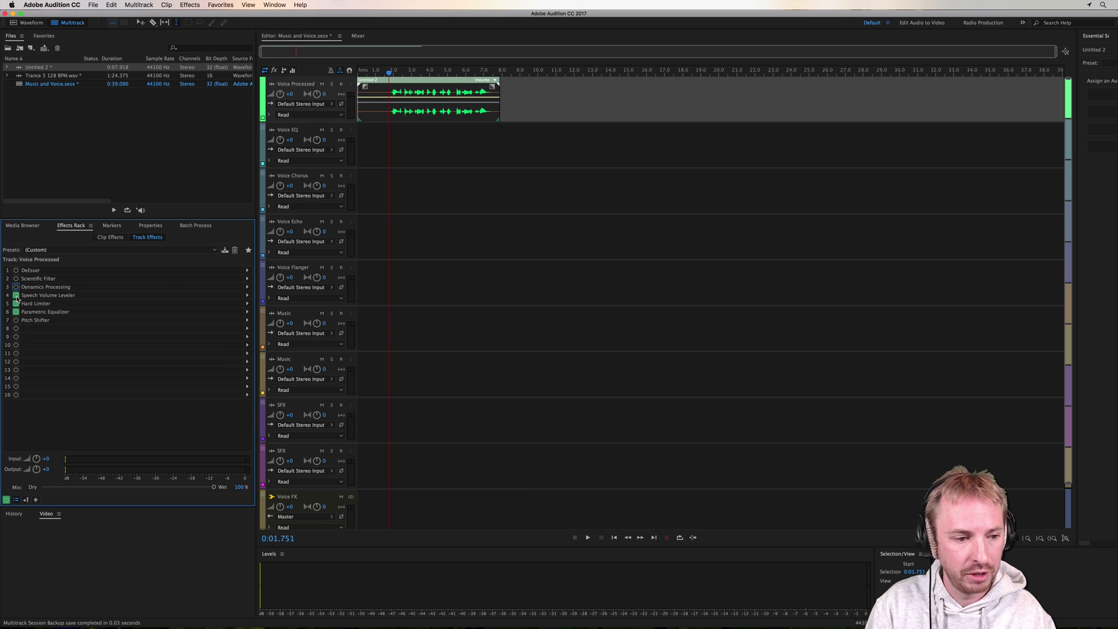
left_click(15, 303)
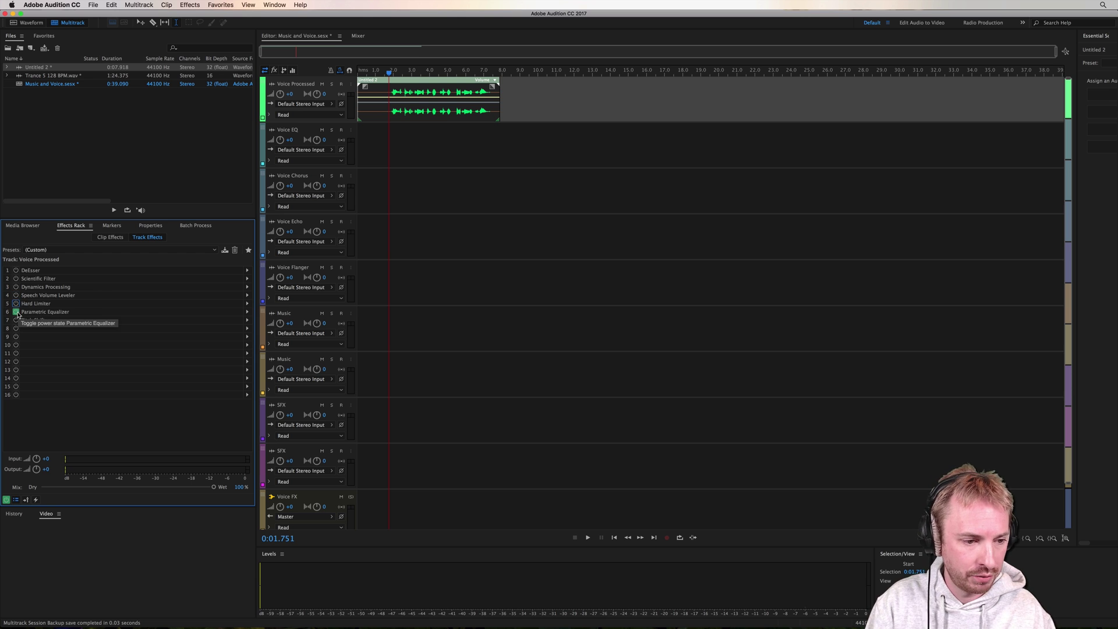
left_click(16, 313)
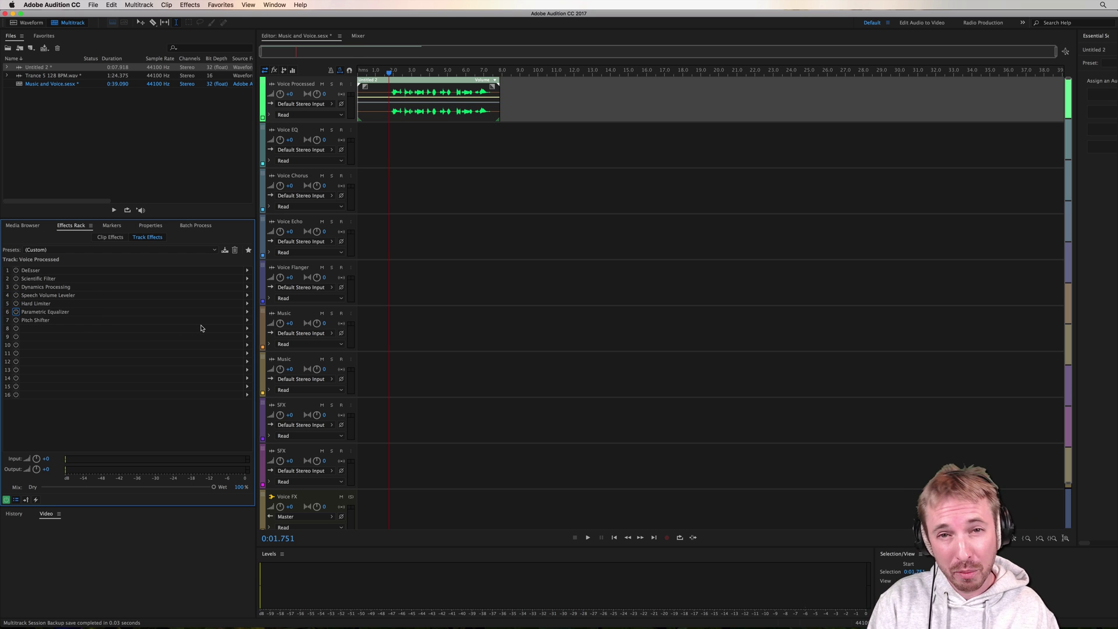
Play back the unprocessed voice
left_click(389, 115)
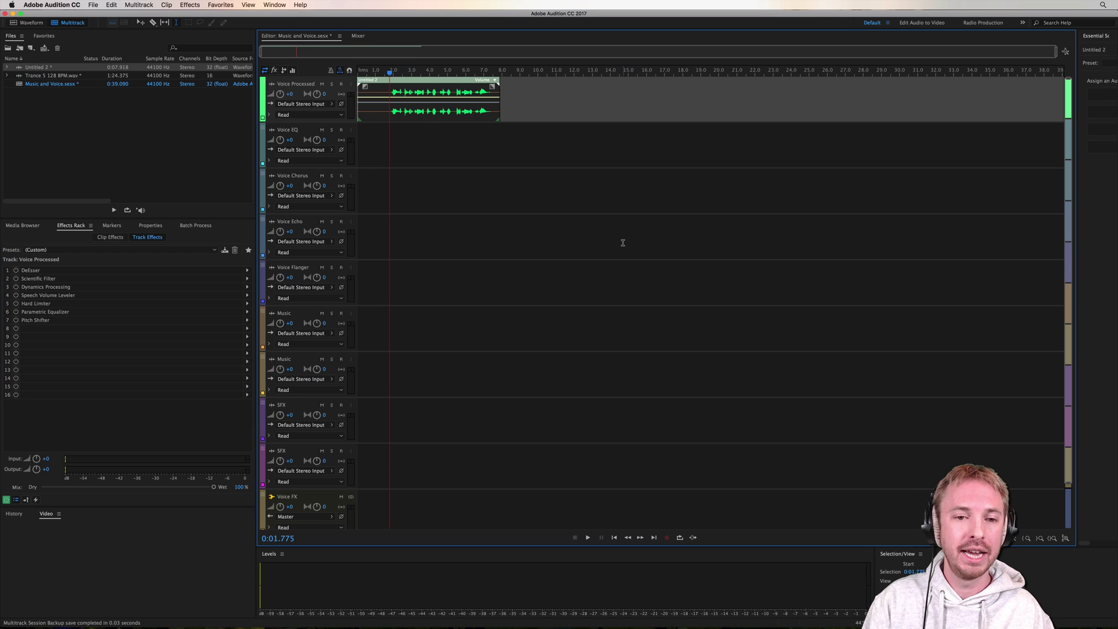
key("space")
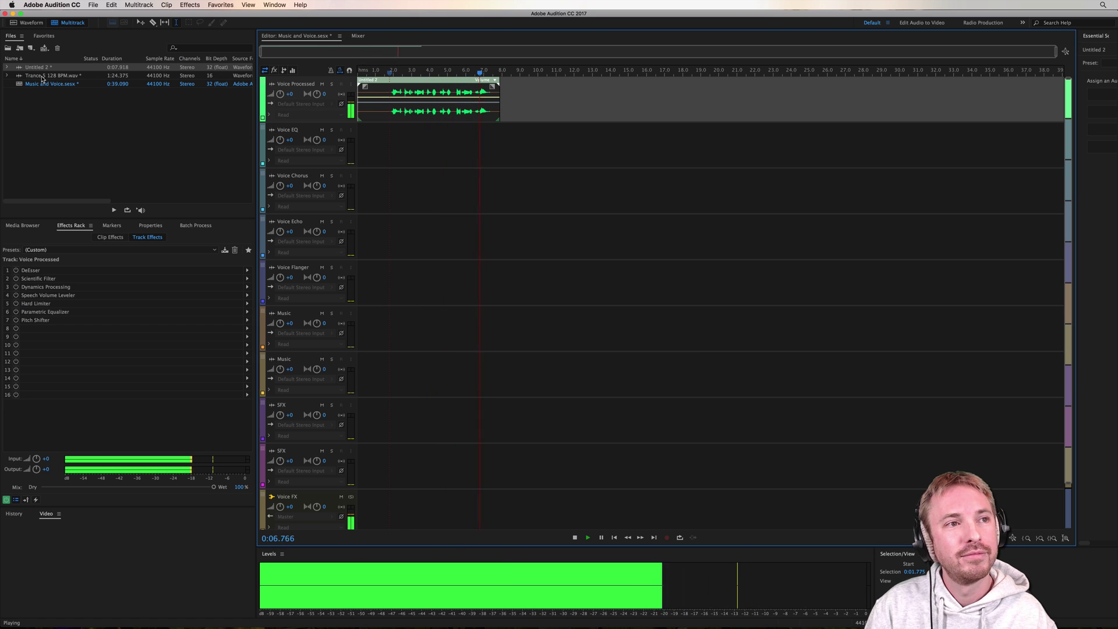
key("space")
left_click_drag(42, 79, 336, 315)
left_click(381, 320)
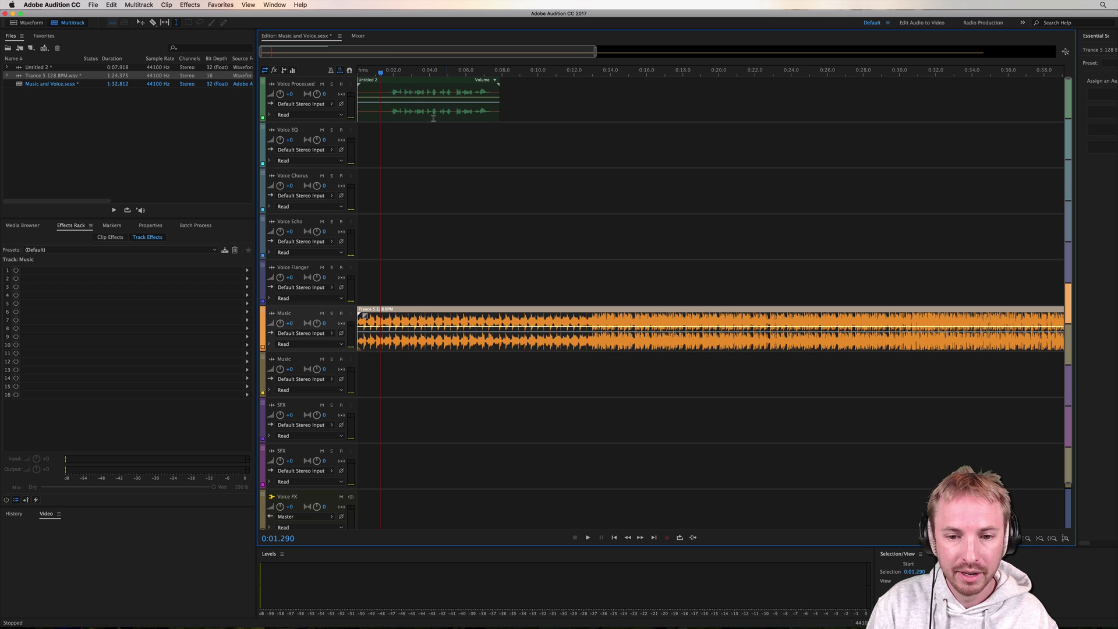
left_click_drag(397, 114, 593, 114)
left_click(585, 131)
scroll(595, 68, "up", 6)
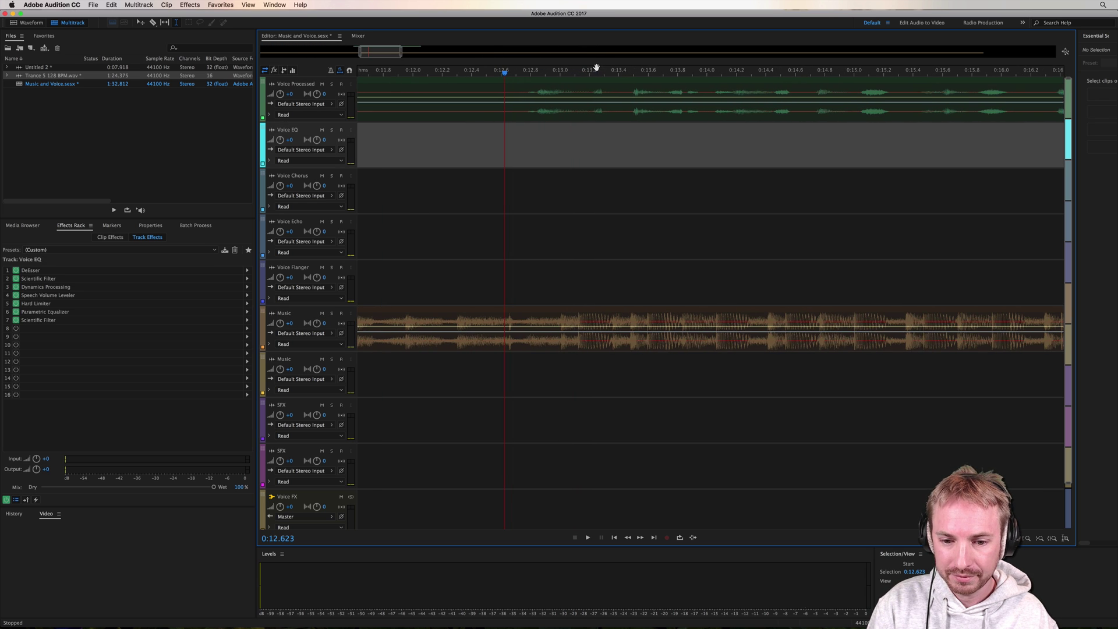
left_click(575, 220)
left_click(573, 116)
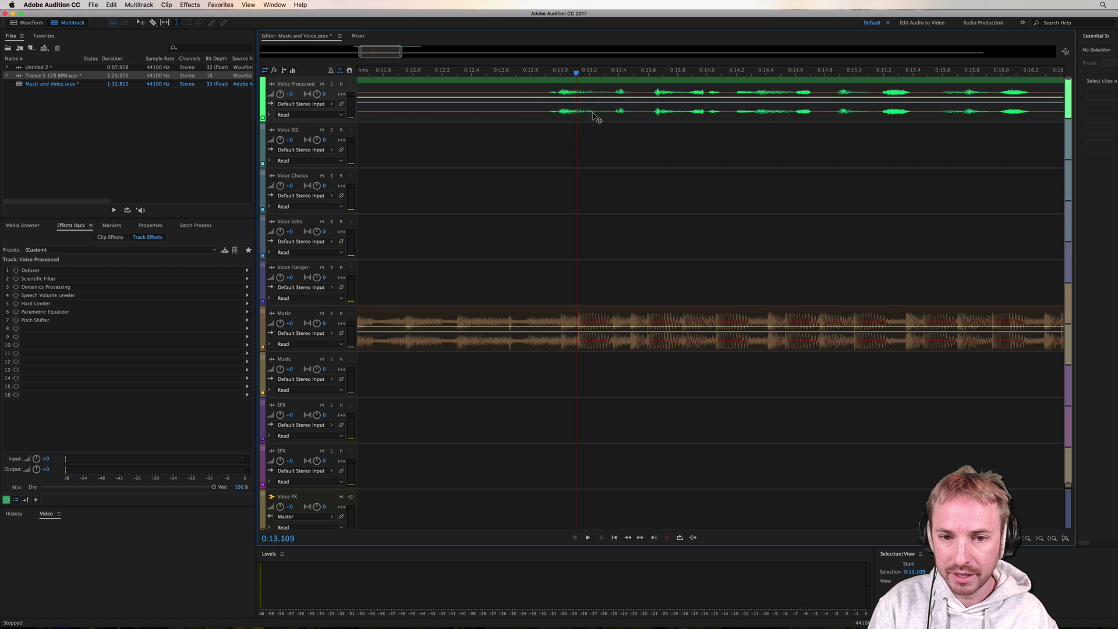
scroll(597, 74, "down", 2)
scroll(597, 74, "down", 3)
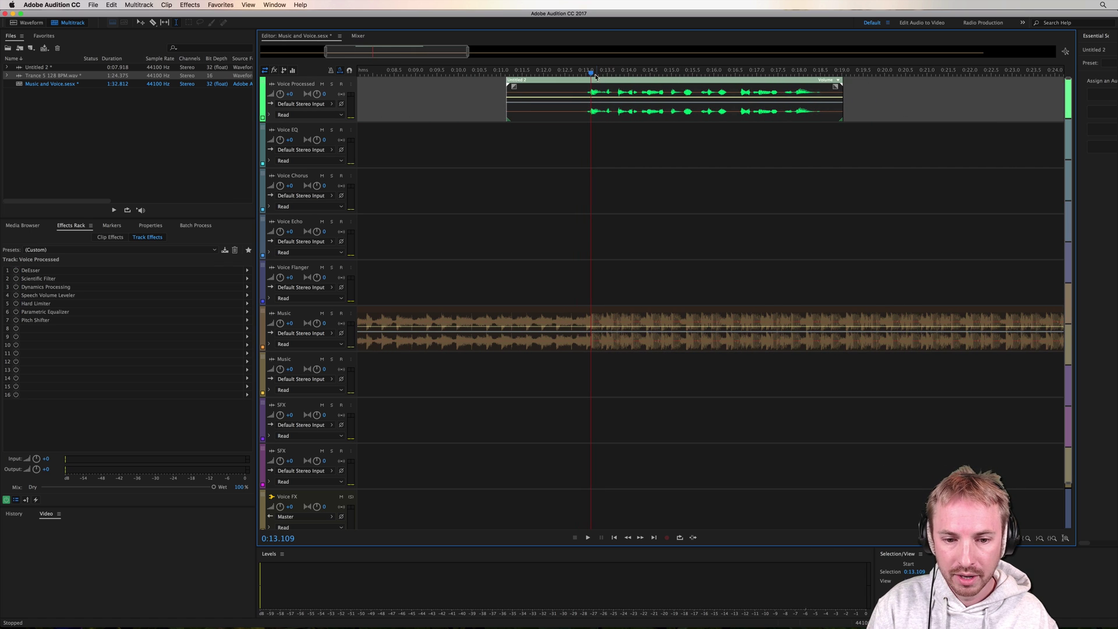
left_click(552, 172)
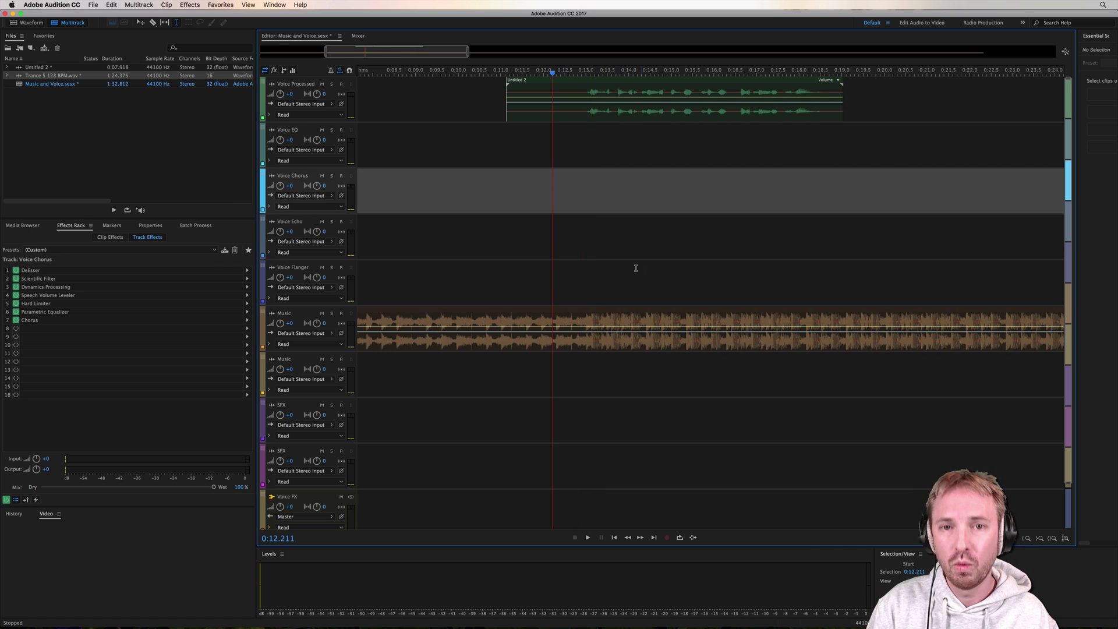
key("space")
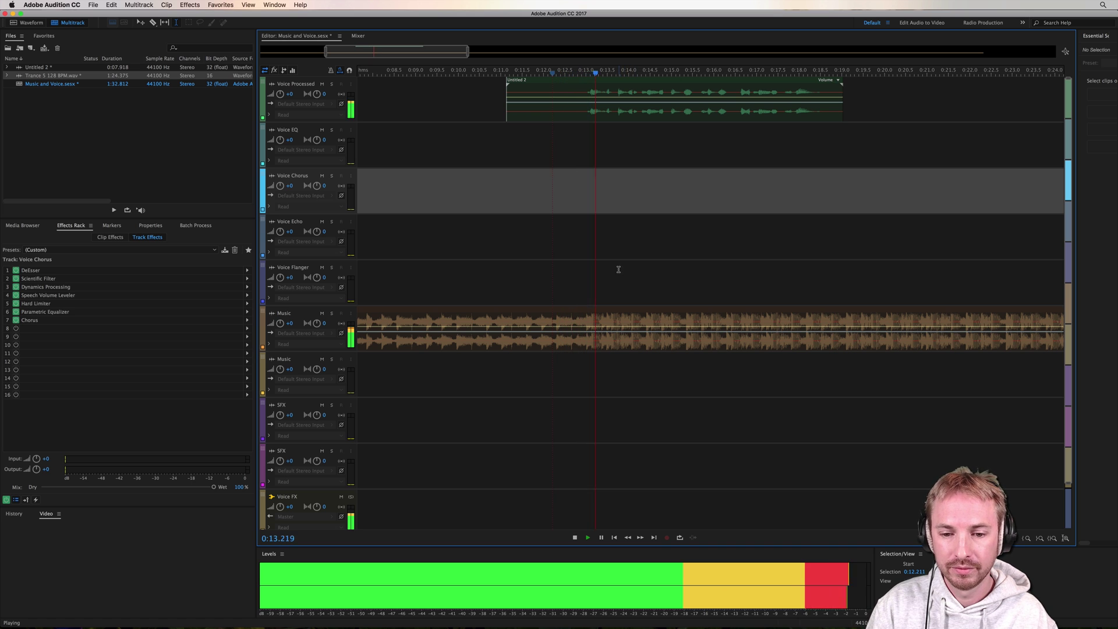
key("space")
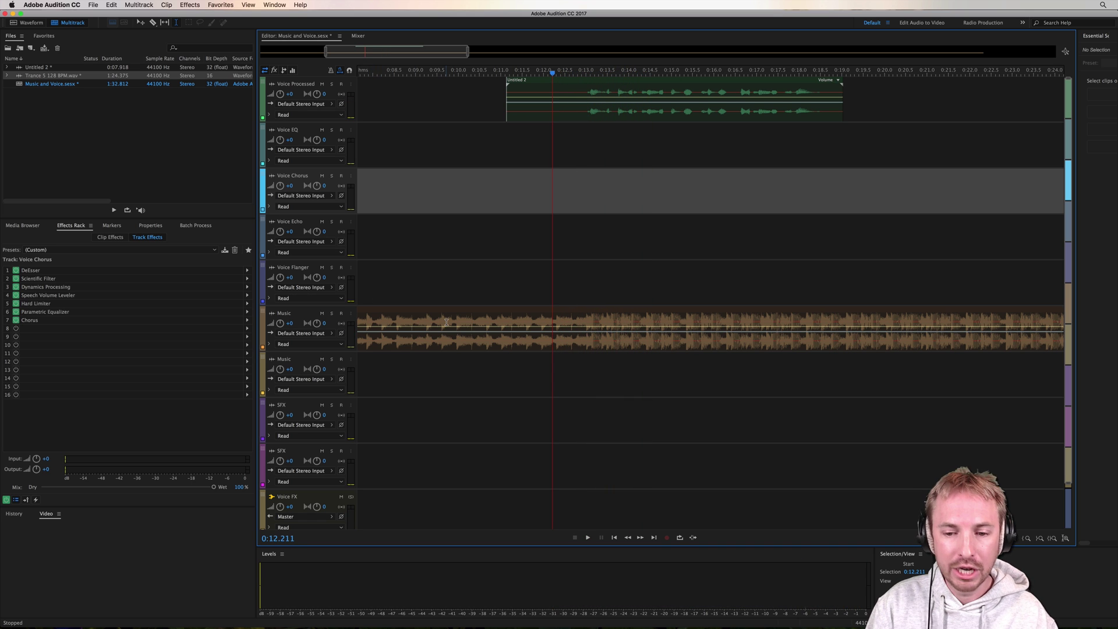
Lower the Music track's volume to -6.3 dB and play the mix to check
left_click_drag(280, 324, 279, 325)
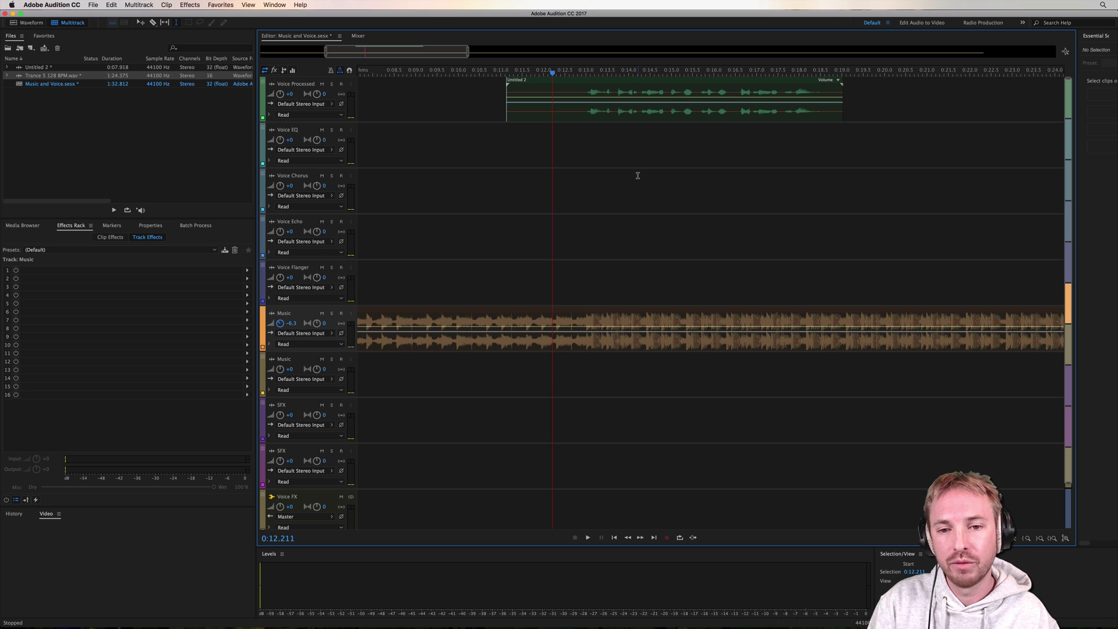
key("space")
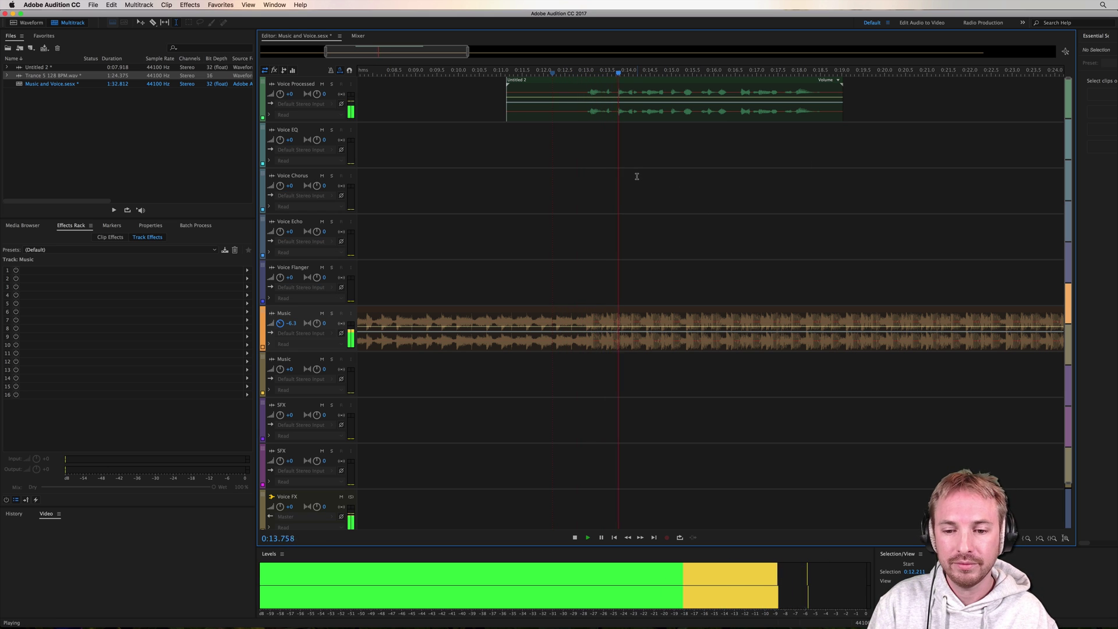
key("space")
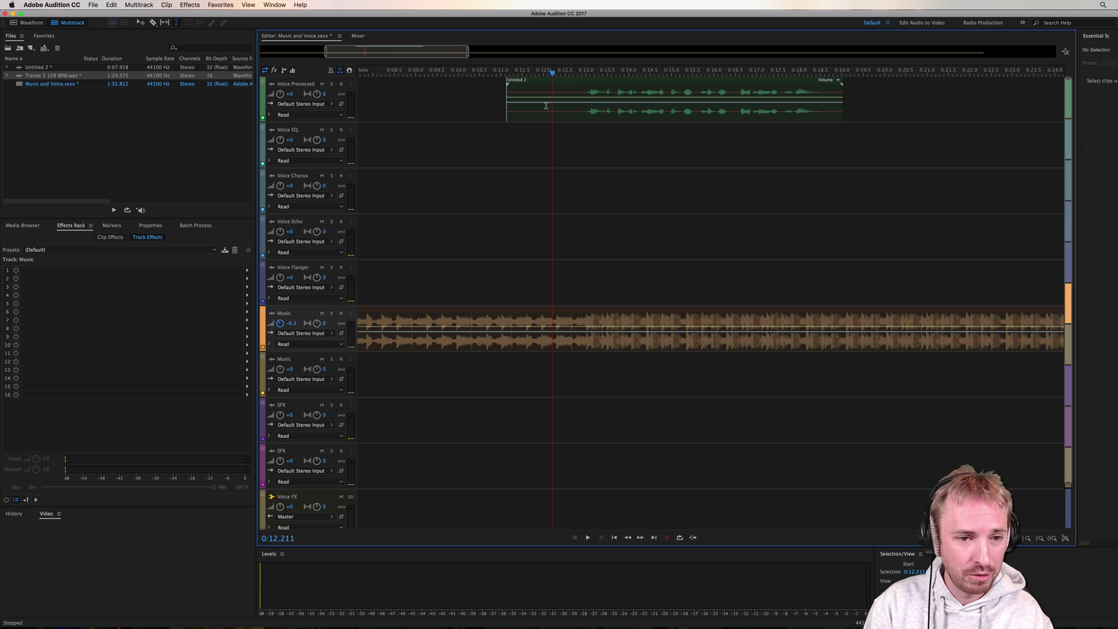
Solo the Voice Processed track and play the voice alone
left_click(583, 111)
left_click(332, 84)
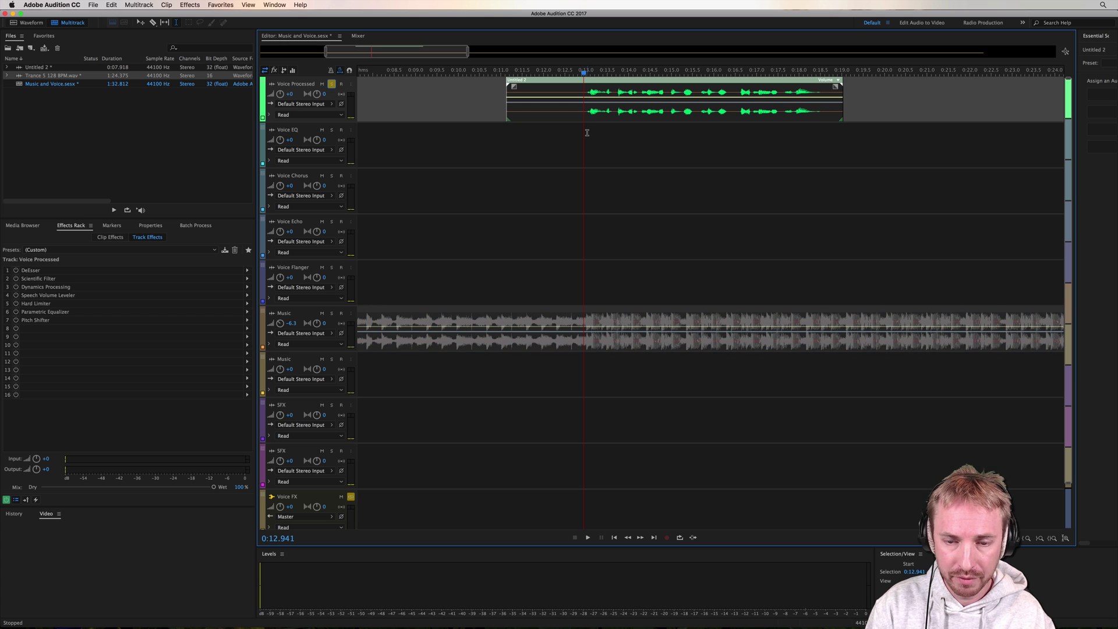
key("space")
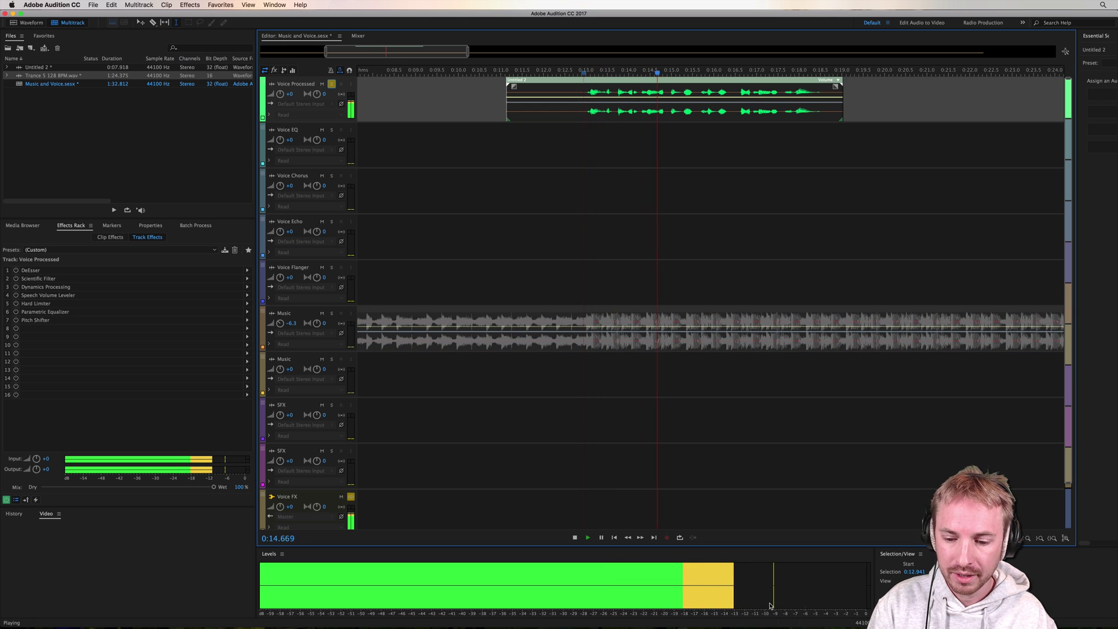
key("space")
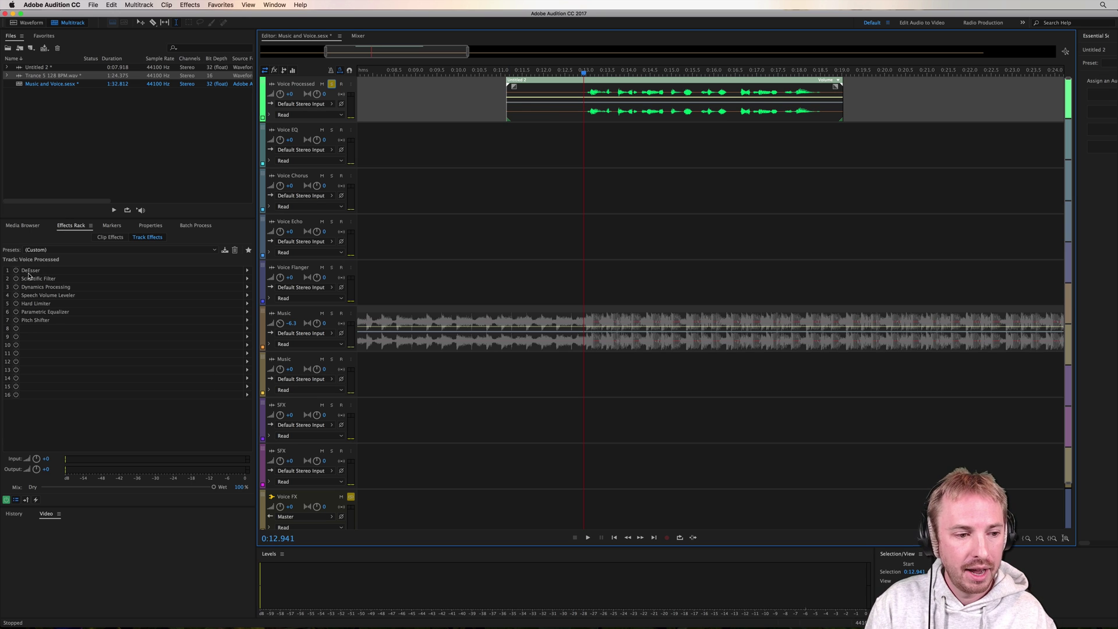
Re-enable Dynamics Processing, Speech Volume Leveler and Hard Limiter, auditioning the voice after each
left_click(33, 290)
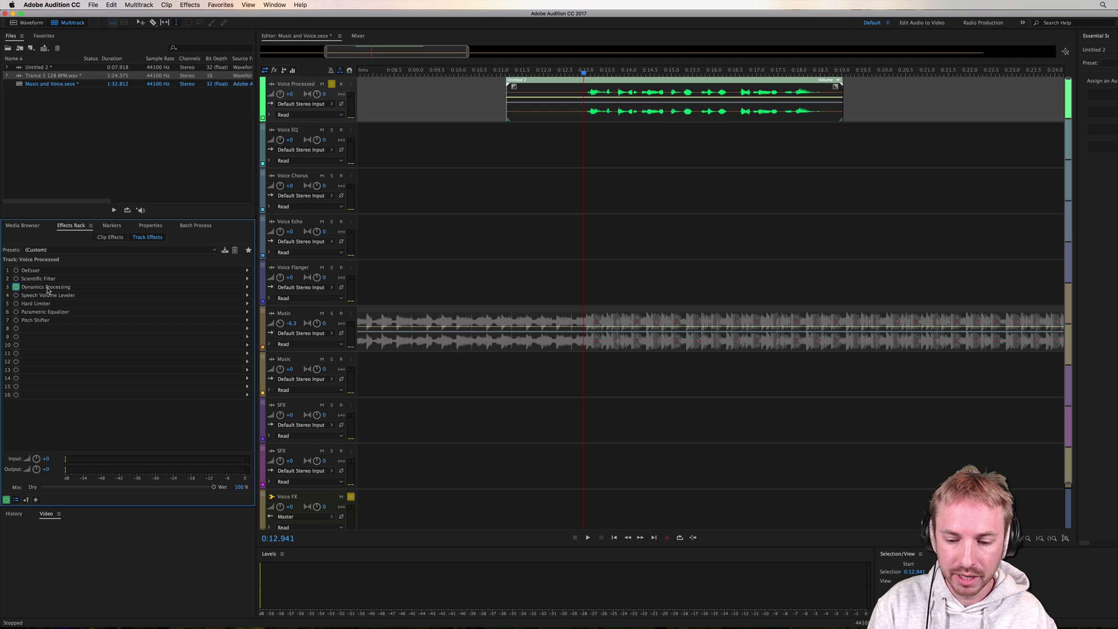
key("space")
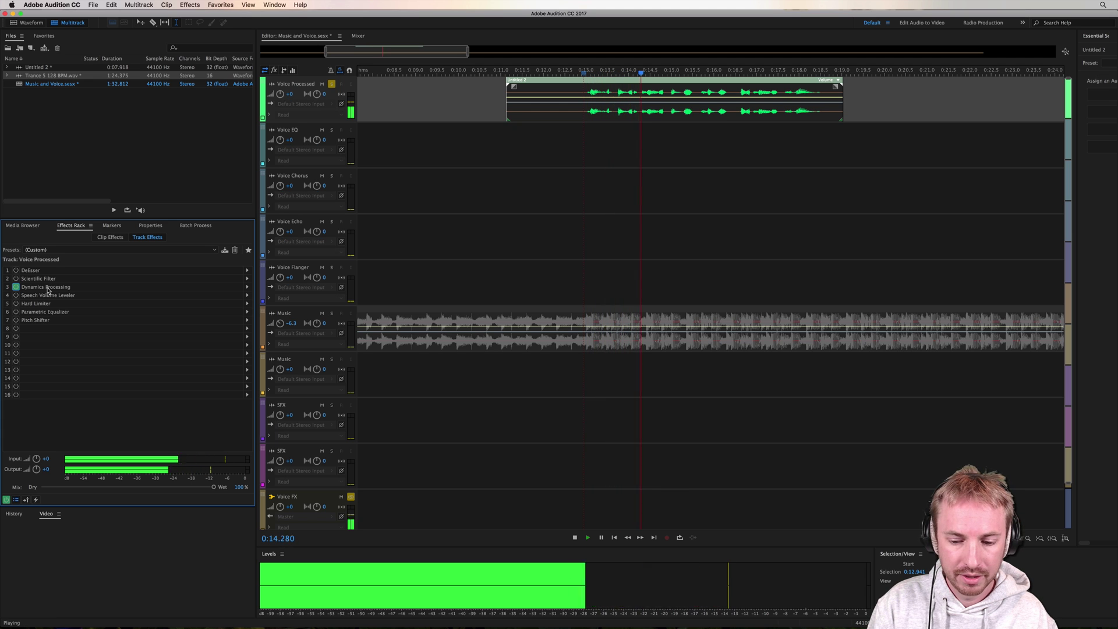
key("space")
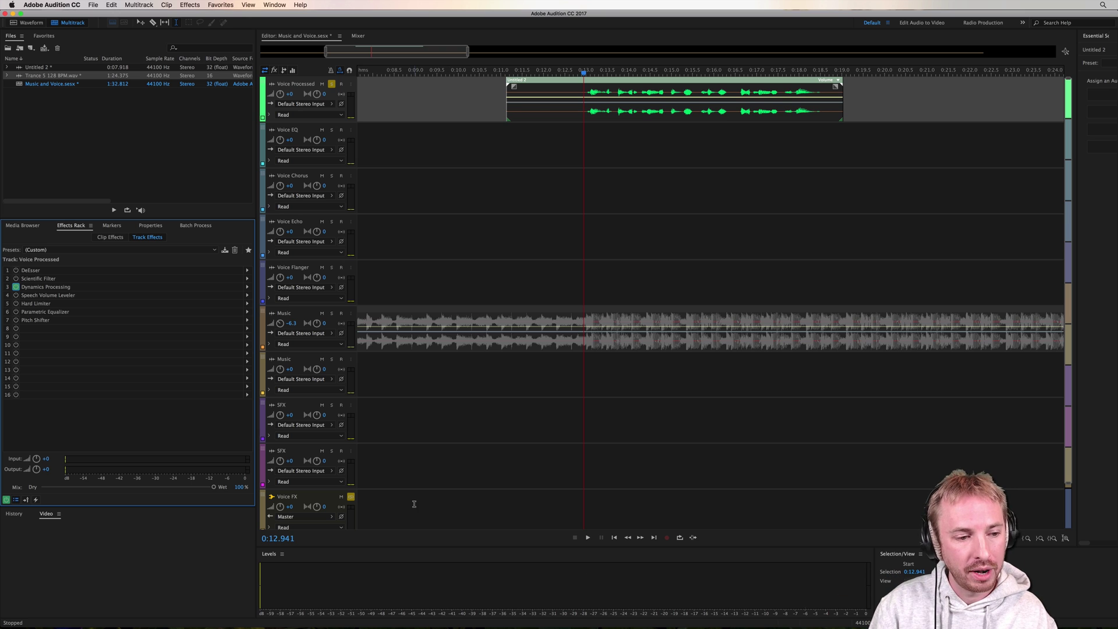
left_click(17, 296)
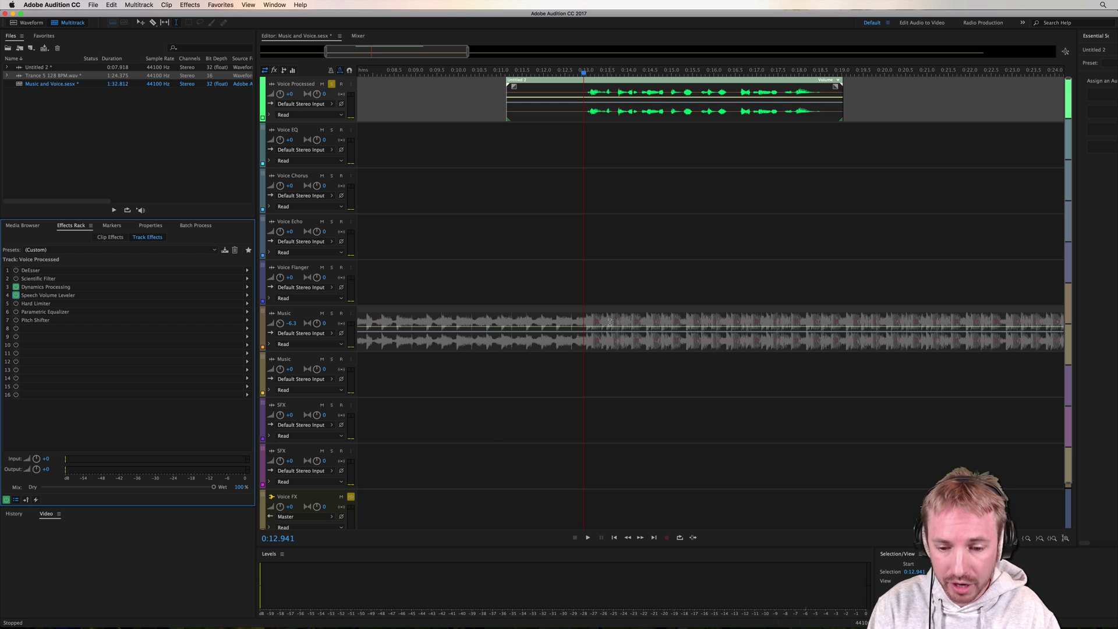
key("space")
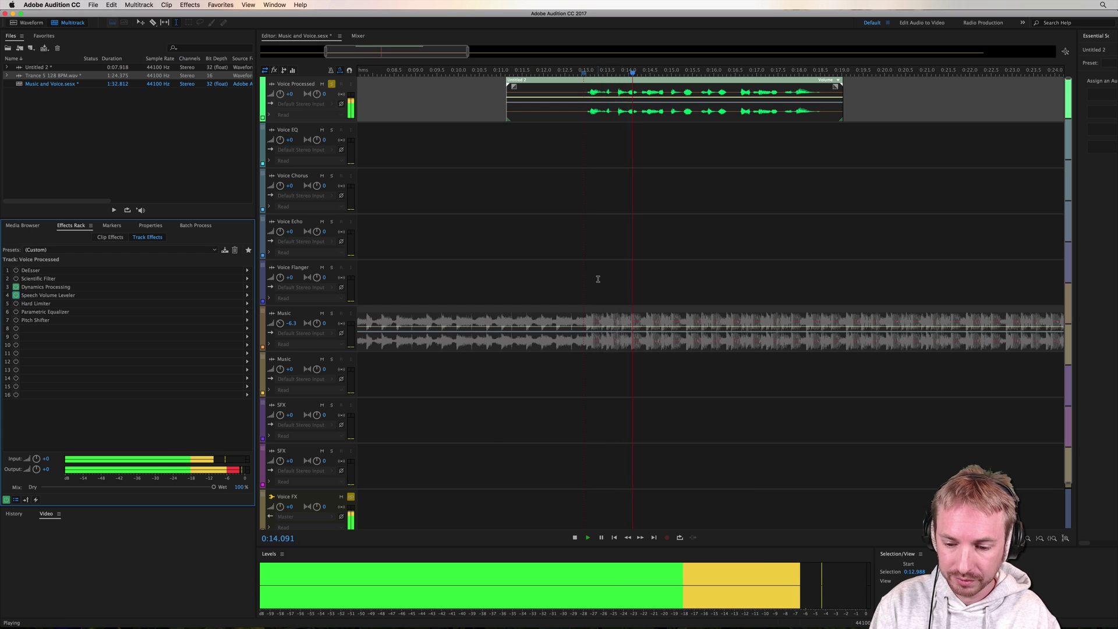
key("space")
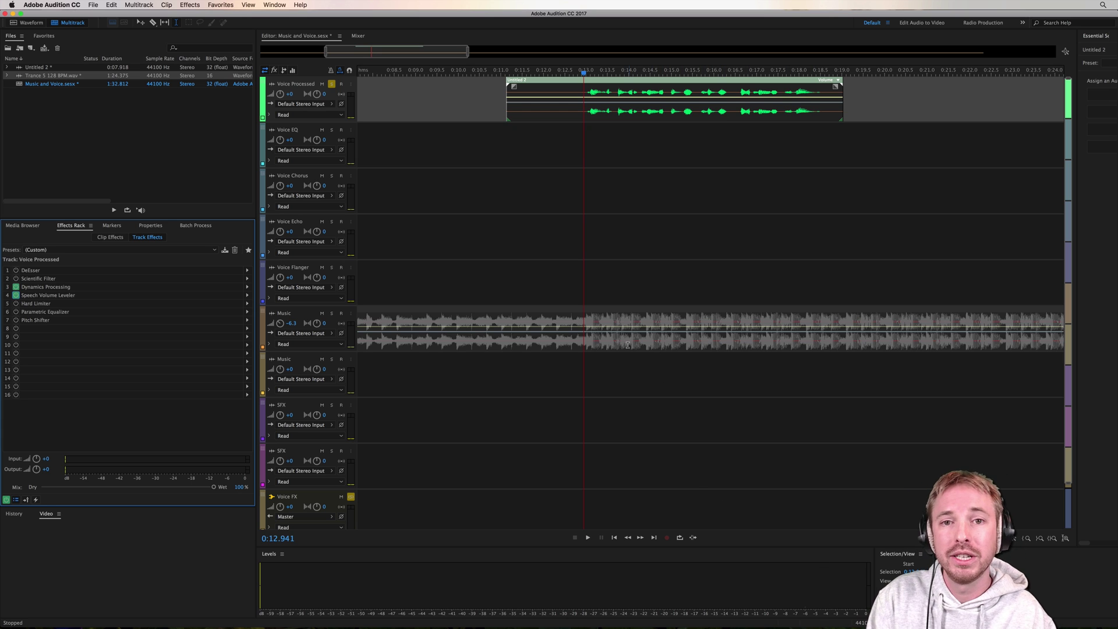
left_click(17, 305)
key("space")
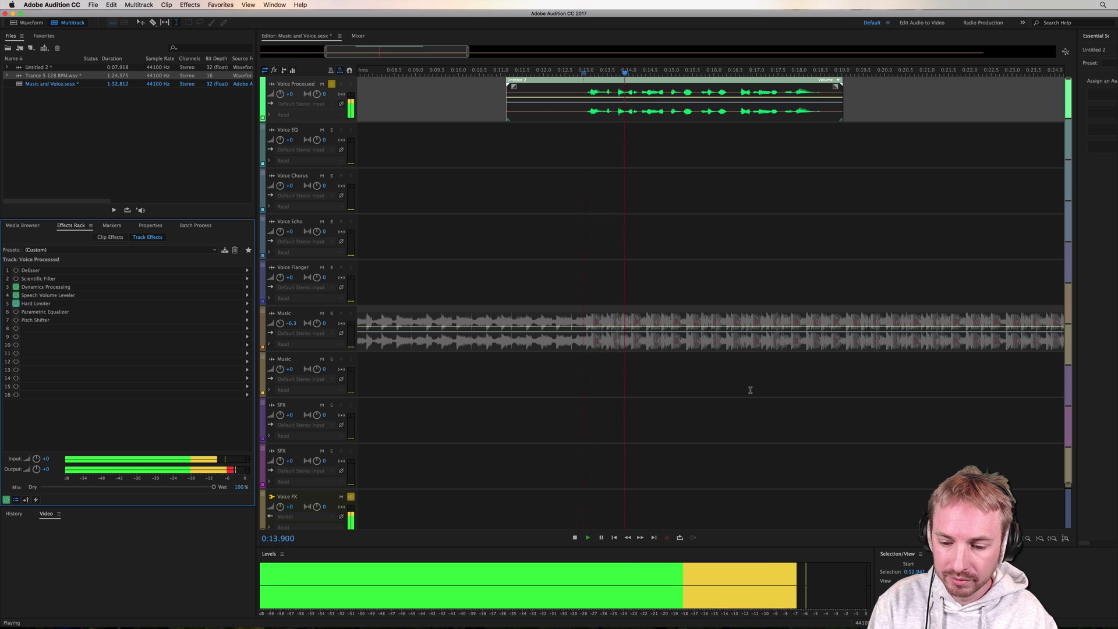
key("space")
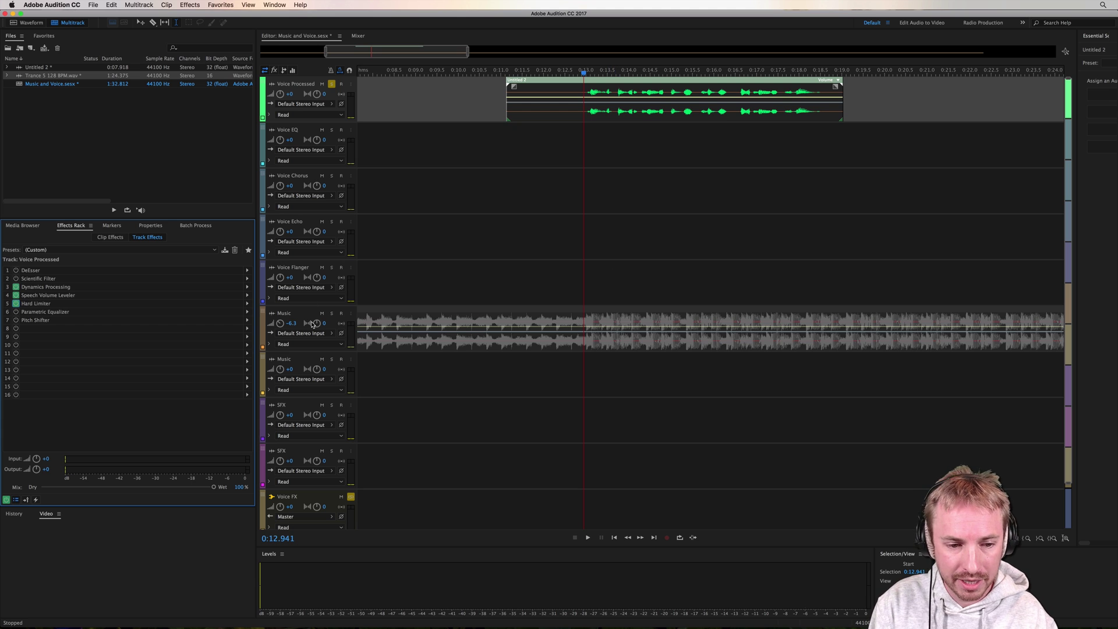
Unsolo Voice Processed and play the full voice-and-music mix
left_click(332, 84)
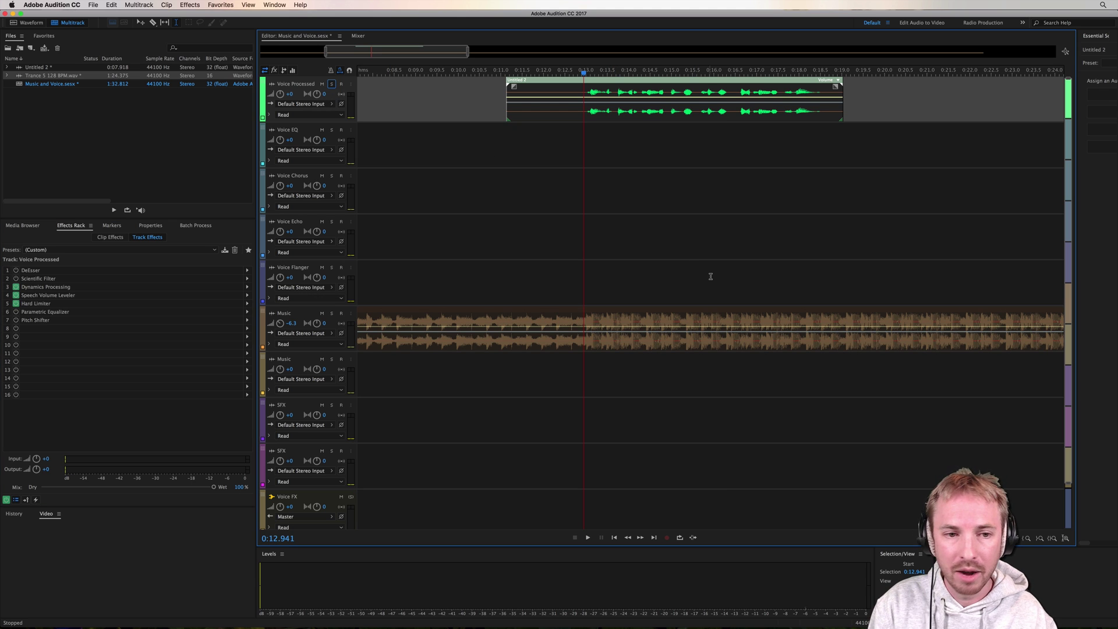
key("space")
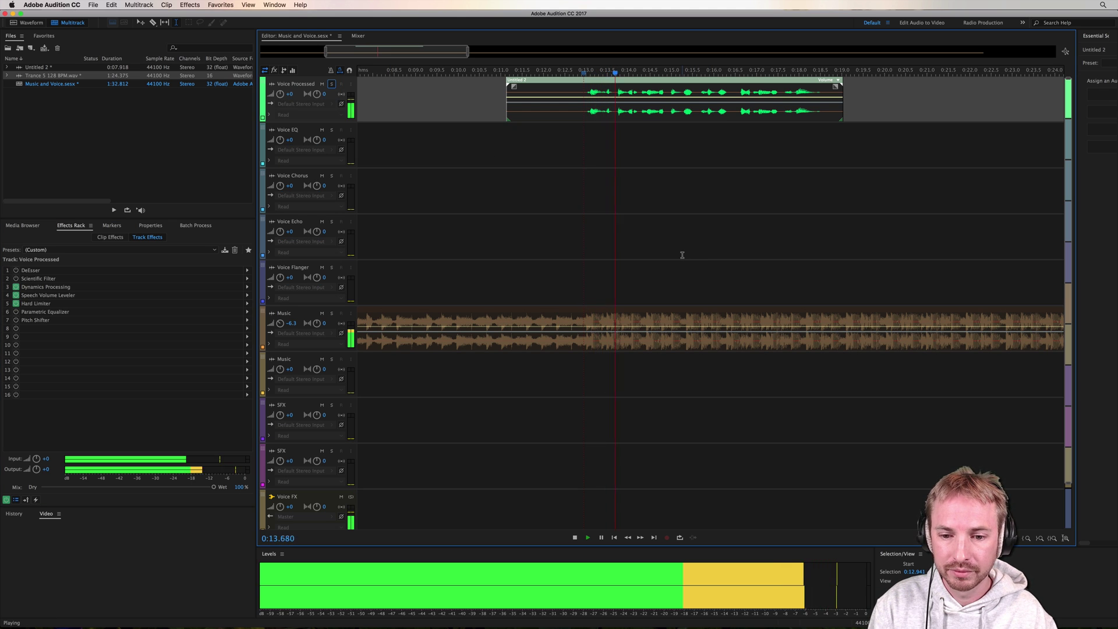
key("space")
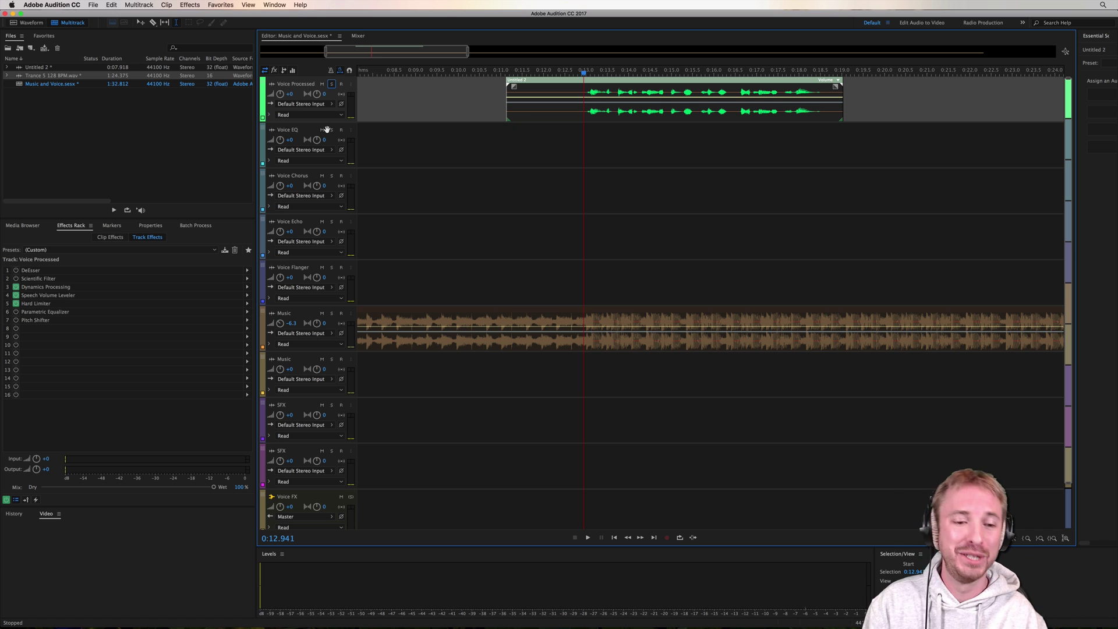
Lower the Music track's volume to -9.3 dB while auditioning the mix
left_click(280, 324)
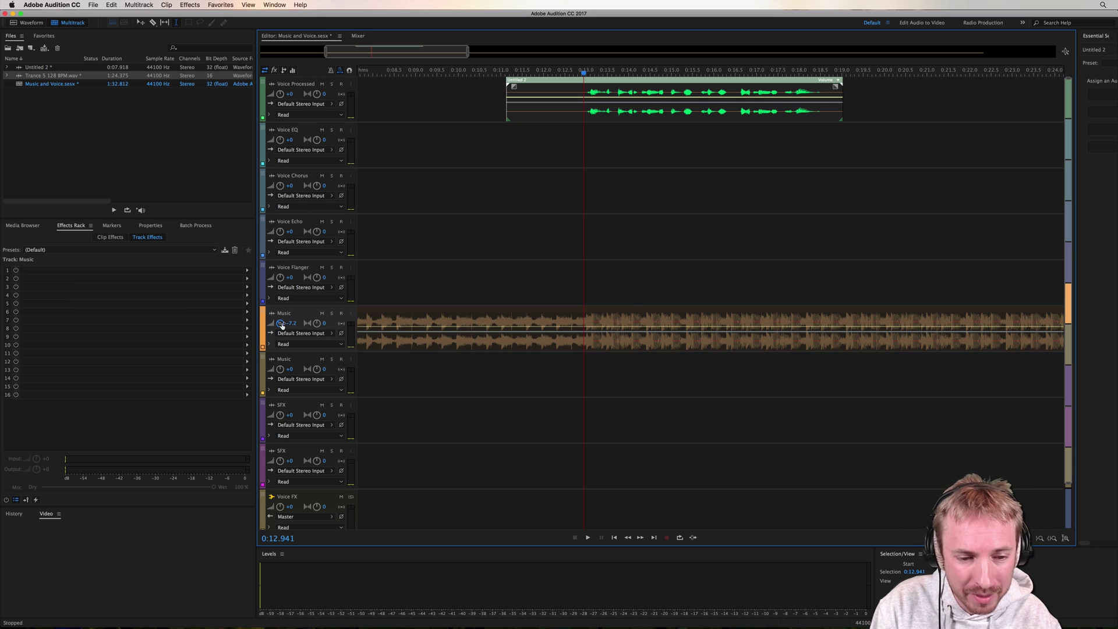
key("space")
key("space")
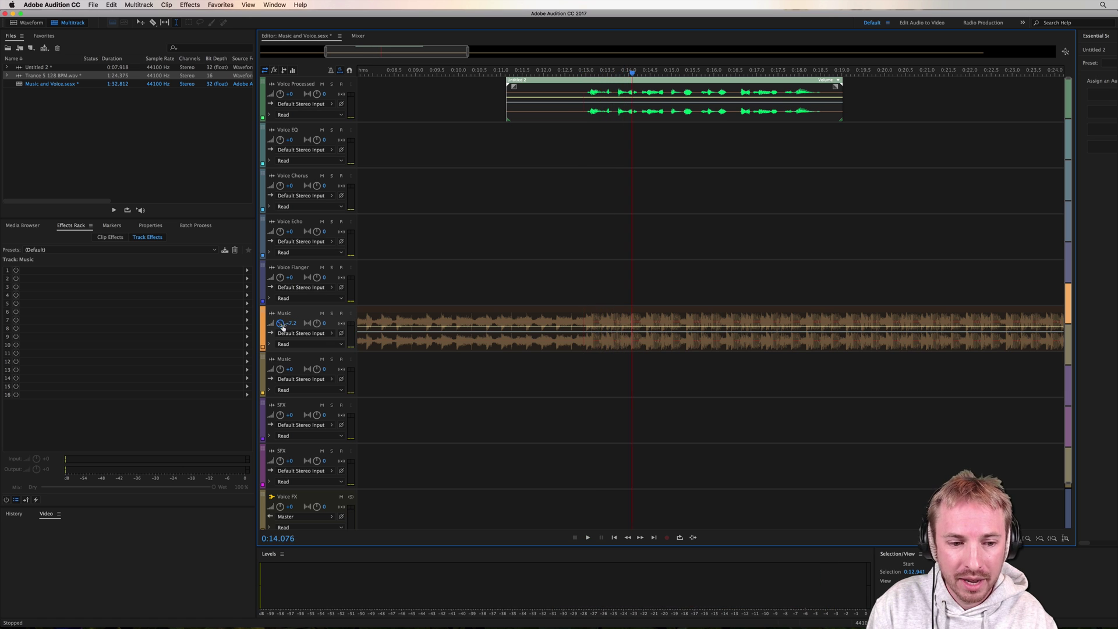
key("space")
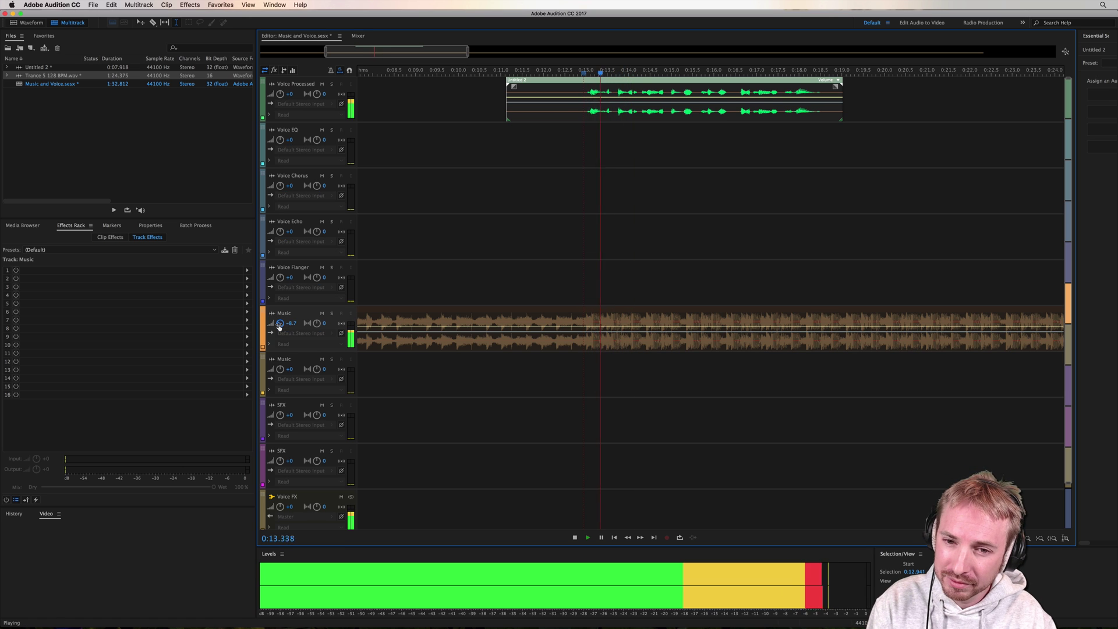
key("space")
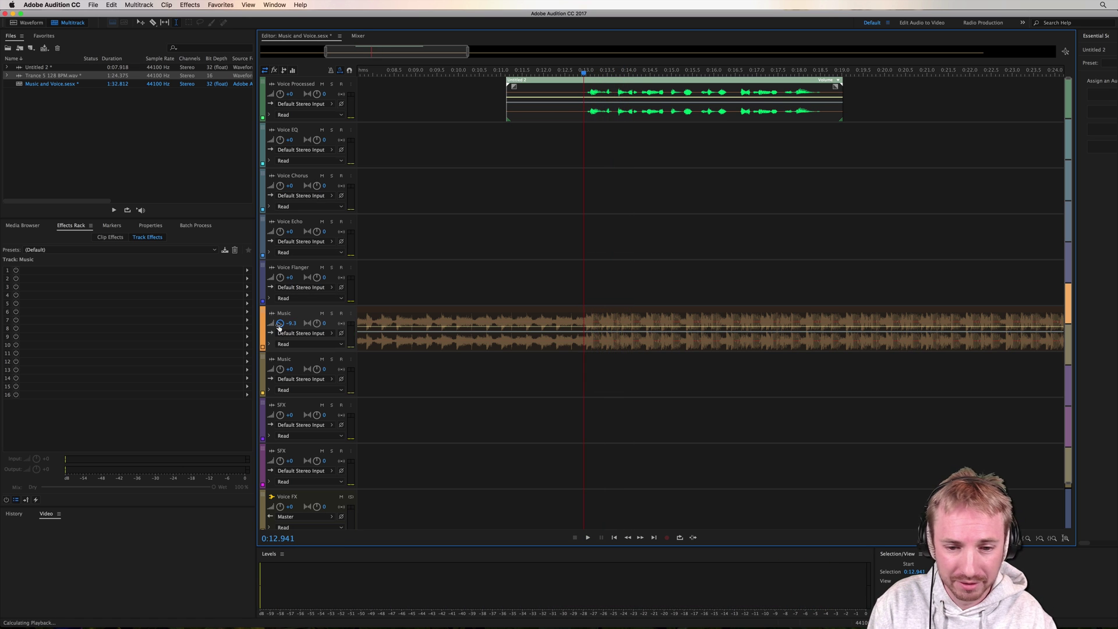
key("space")
left_click_drag(280, 327, 283, 326)
key("space")
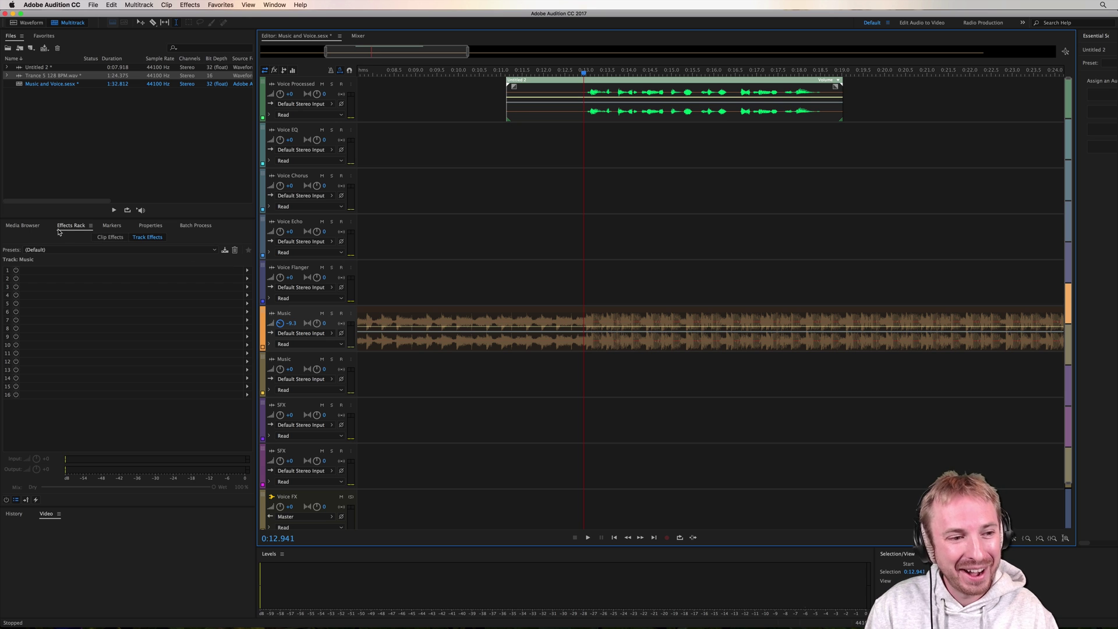
Inspect the voice's Parametric Equalizer settings, then solo Voice Processed and play it
left_click(585, 110)
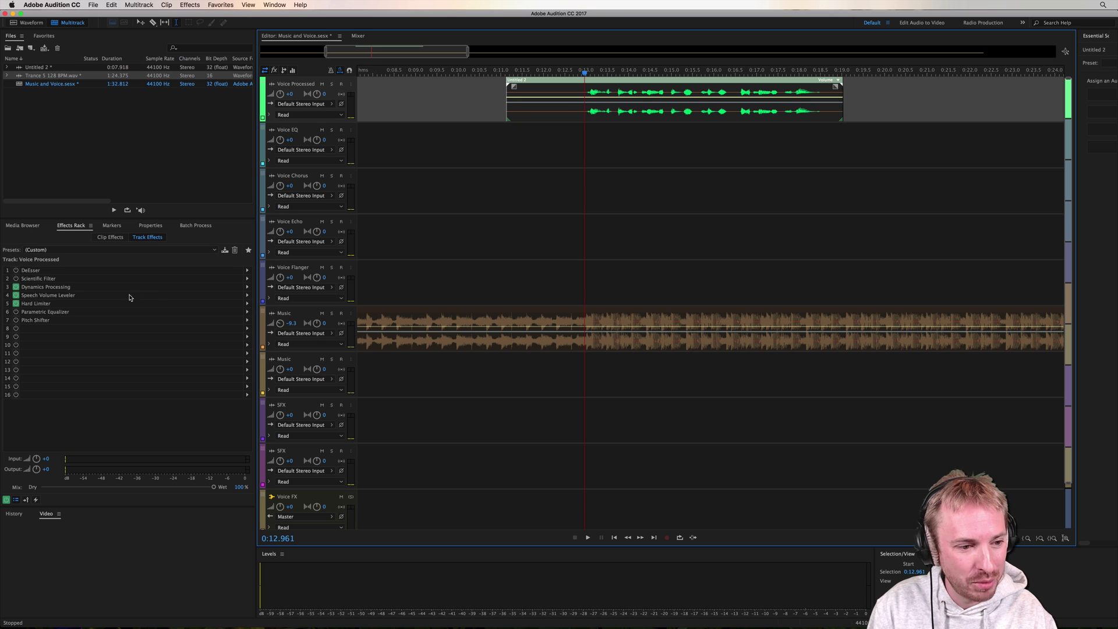
double_click(45, 312)
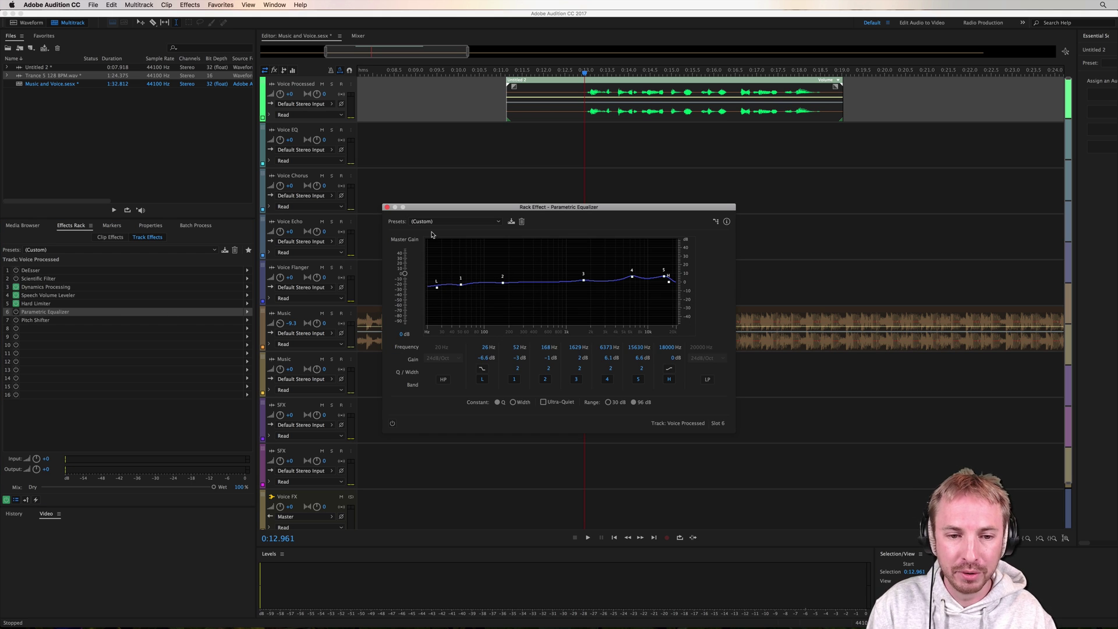
left_click(387, 207)
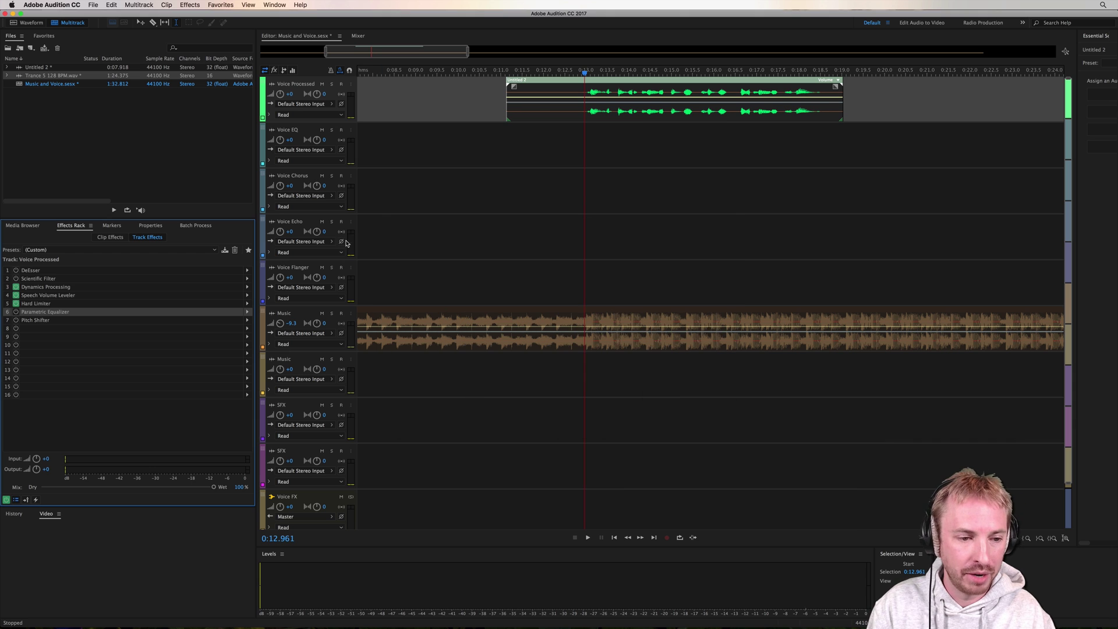
left_click(331, 84)
key("space")
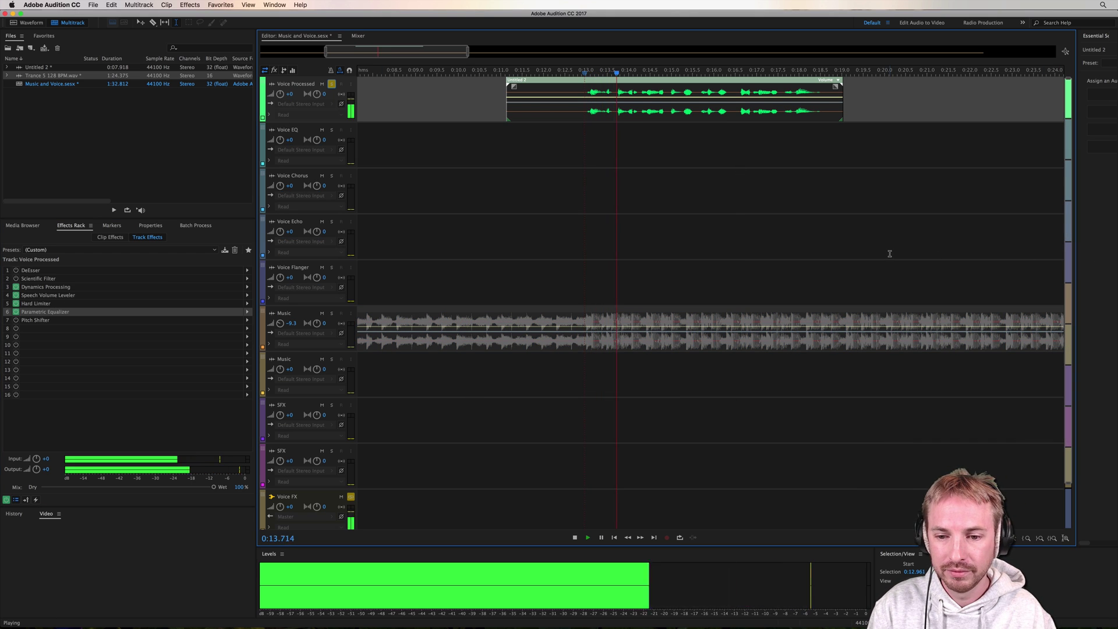
key("space")
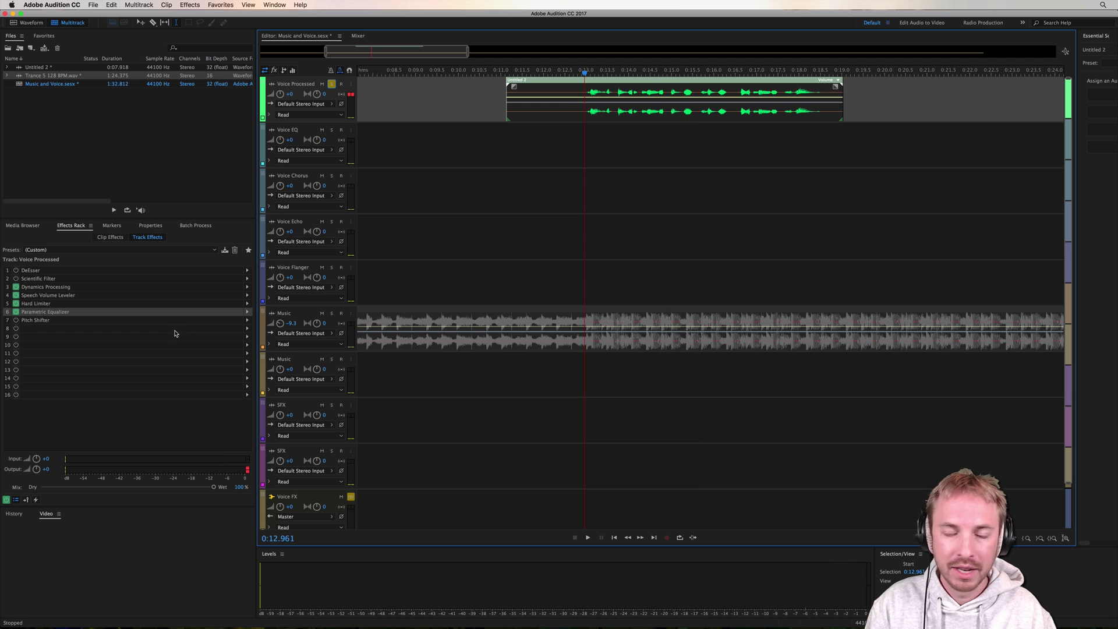
Bypass Parametric Equalizer, Hard Limiter, Speech Volume Leveler and Dynamics Processing for comparison
left_click(15, 312)
left_click(16, 304)
left_click(16, 296)
left_click(15, 287)
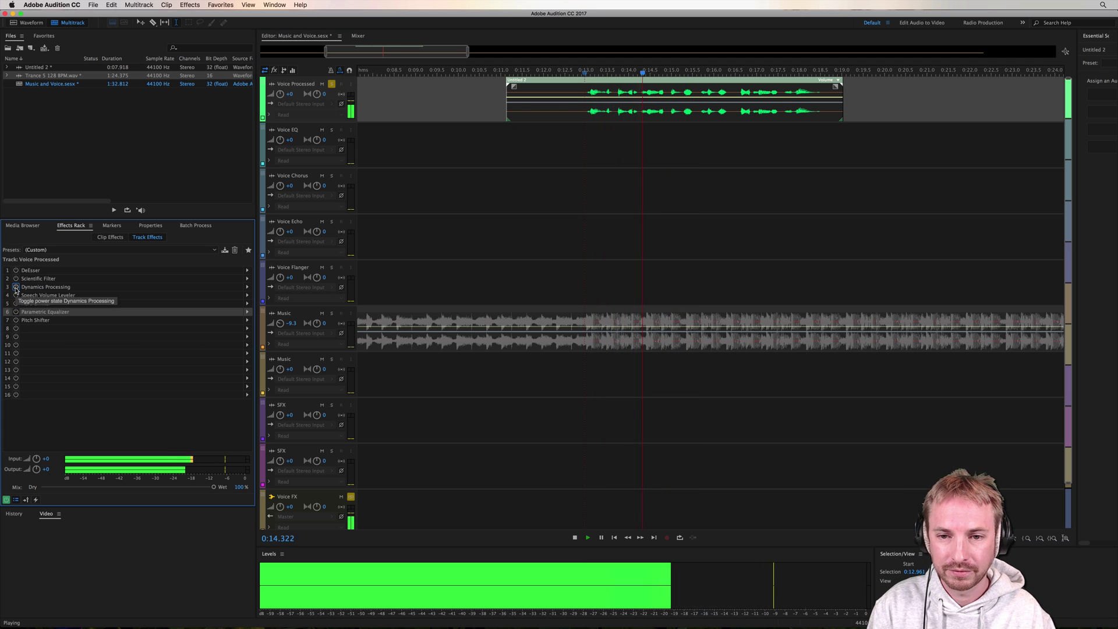
key("space")
Turn Dynamics Processing, Speech Volume Leveler, Hard Limiter and Parametric Equalizer back on and play
left_click(16, 287)
left_click(16, 295)
left_click(15, 304)
left_click(15, 311)
key("space")
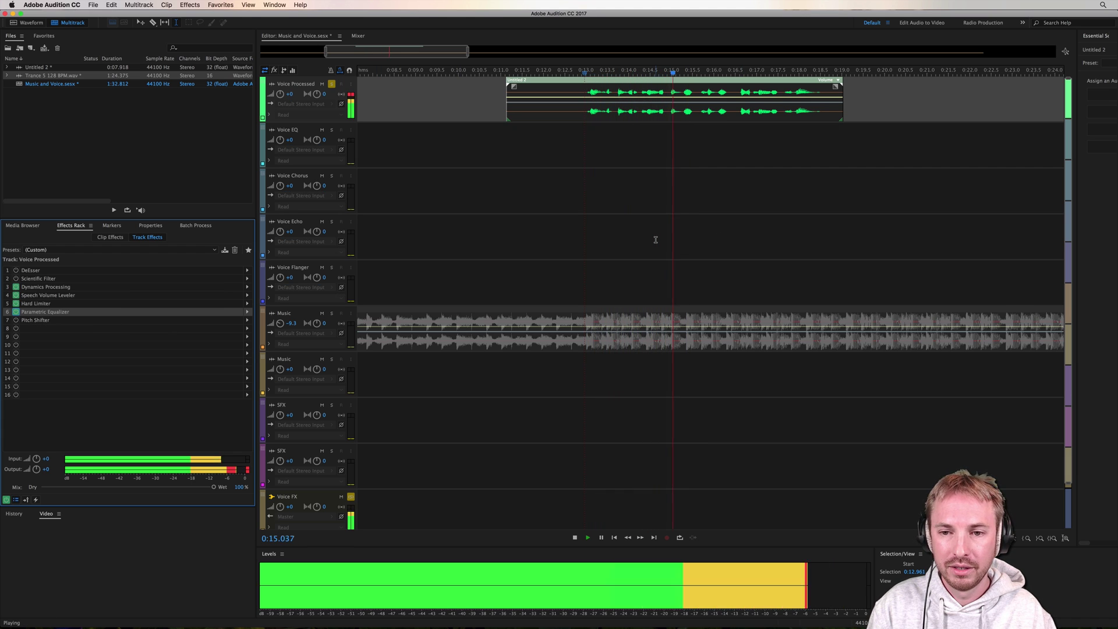
key("space")
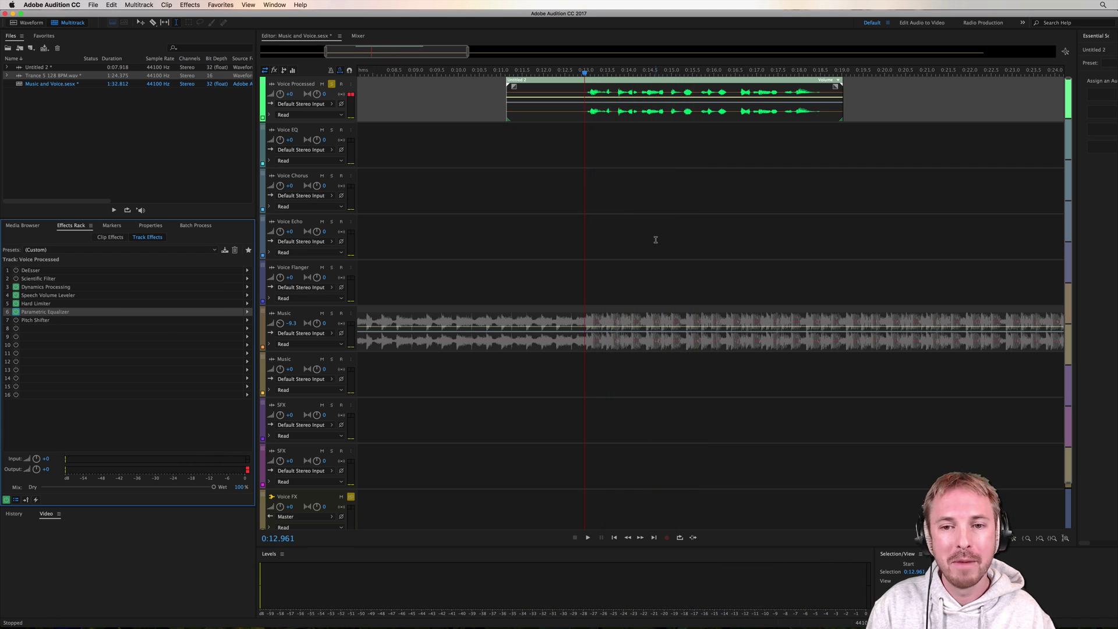
Turn off solo on the Voice Processed track so the Music track plays with it again
left_click(331, 84)
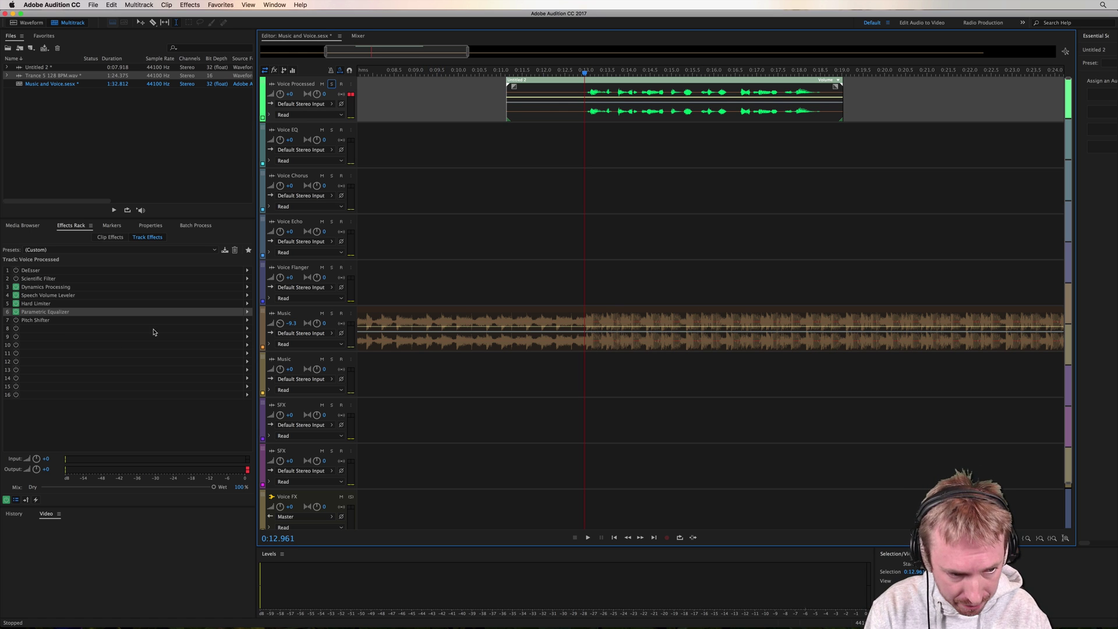
Delete the voice rack's Pitch Shifter and add an FFT Filter in slot 7
left_click(39, 322)
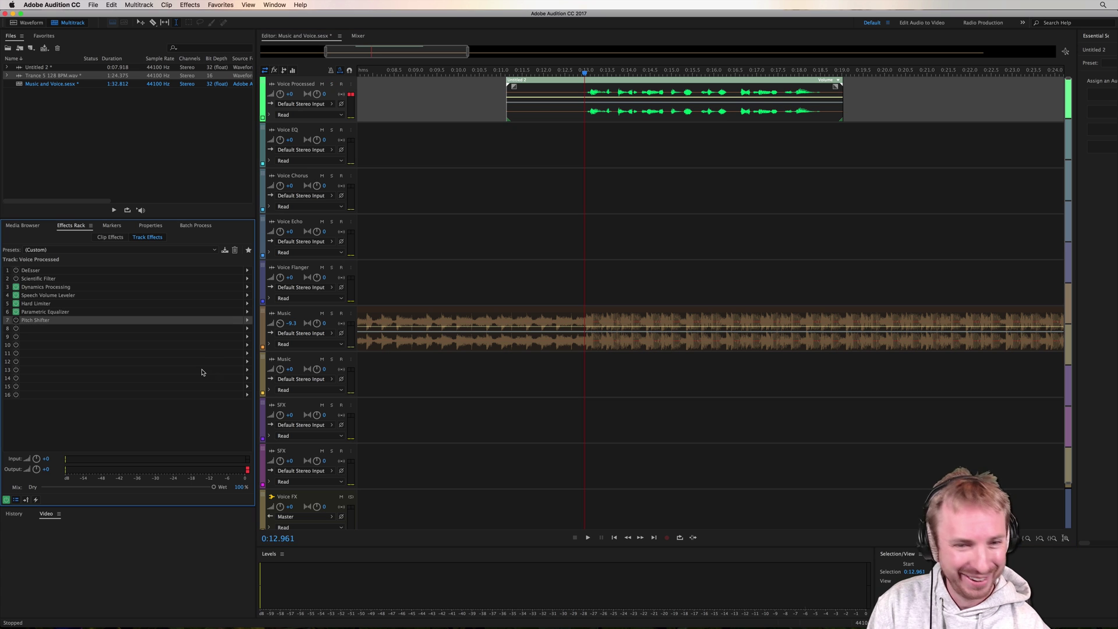
key("Delete")
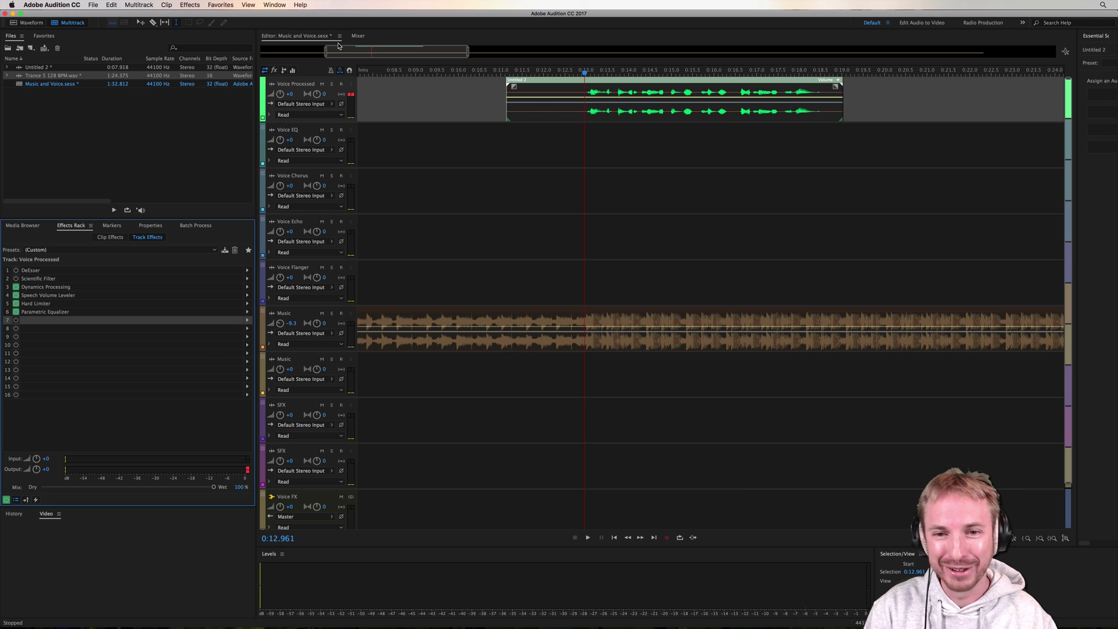
left_click(247, 320)
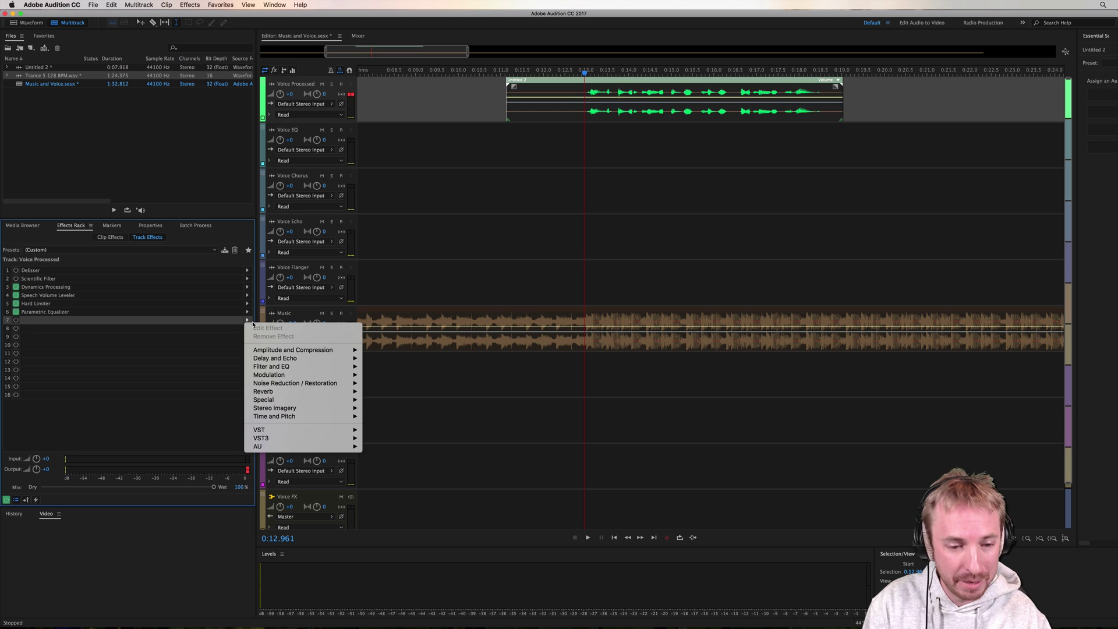
mouse_move(280, 359)
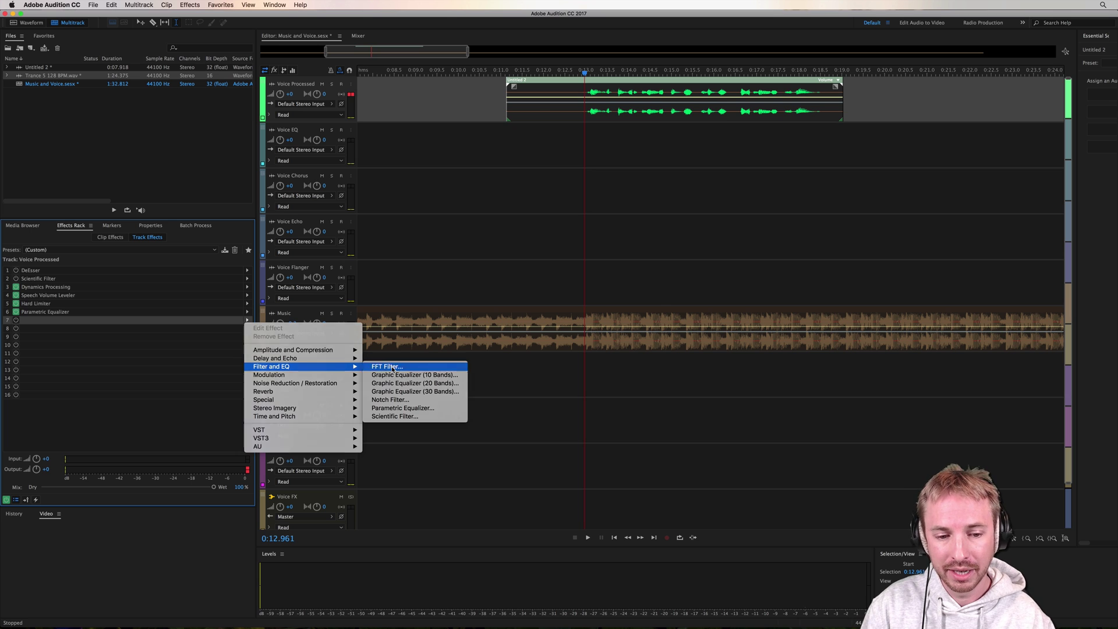
left_click(392, 368)
left_click_drag(573, 219, 914, 125)
Solo Voice Processed and play it back to watch its spectrum in the flat FFT graph
key("space")
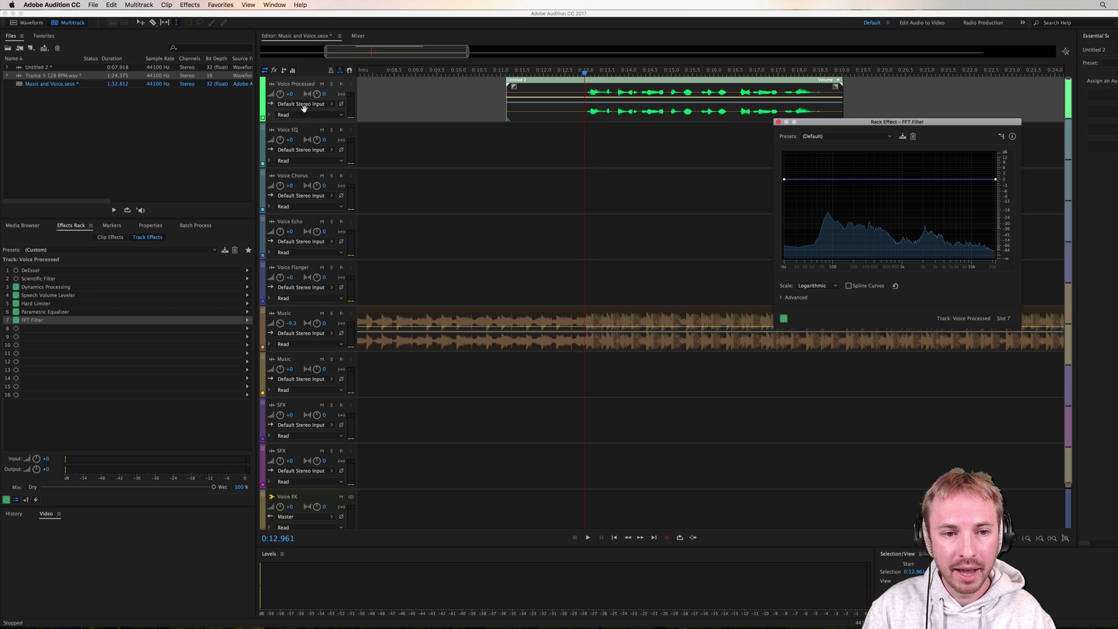
left_click(331, 84)
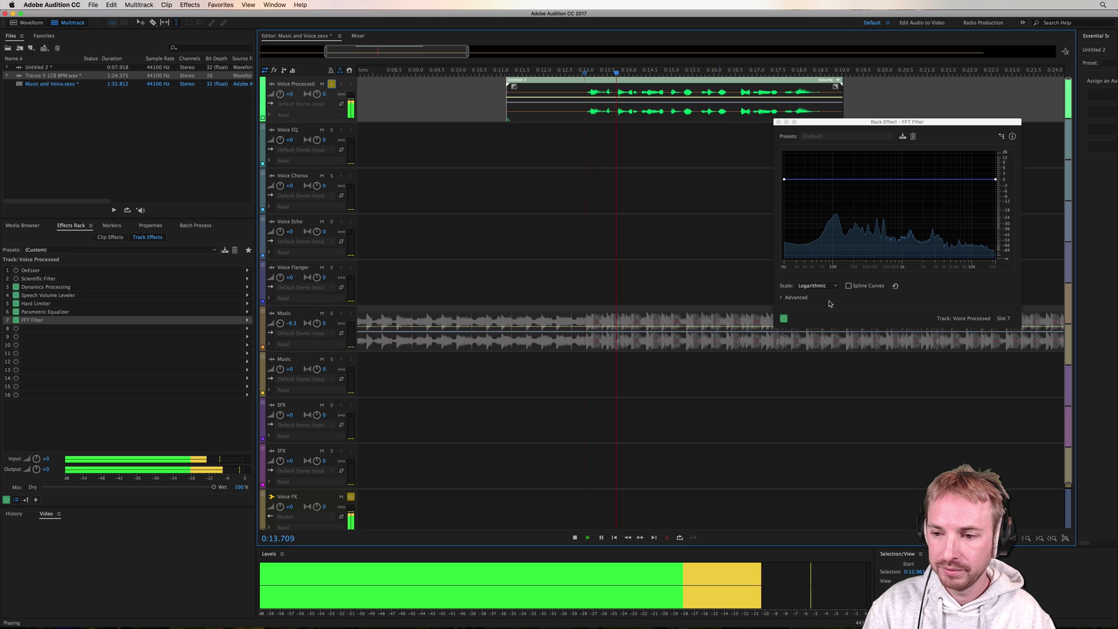
key("space")
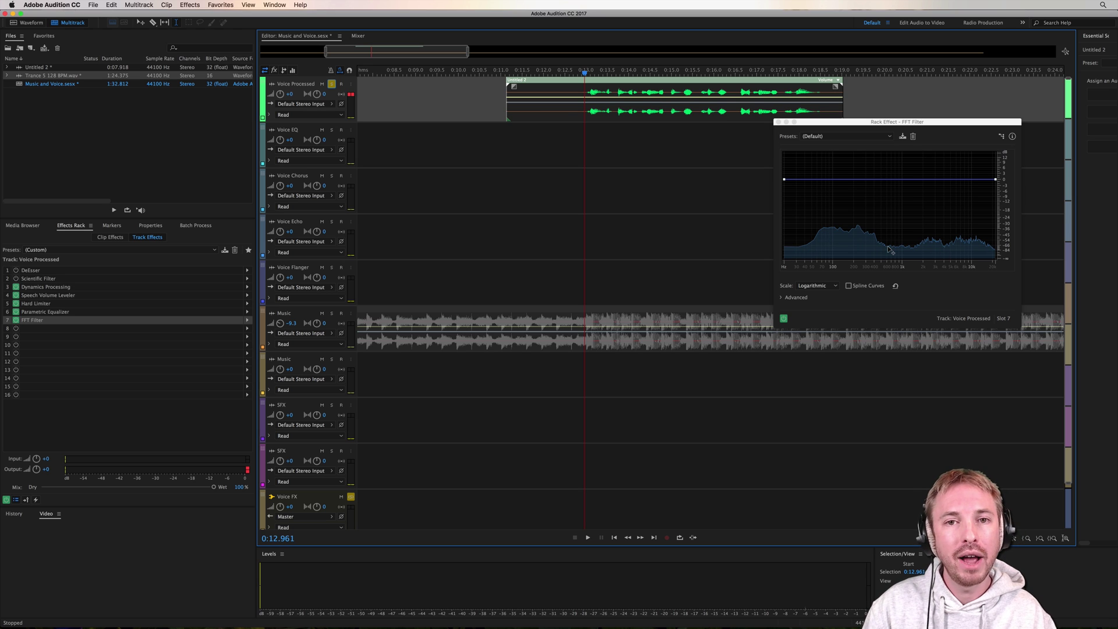
key("space")
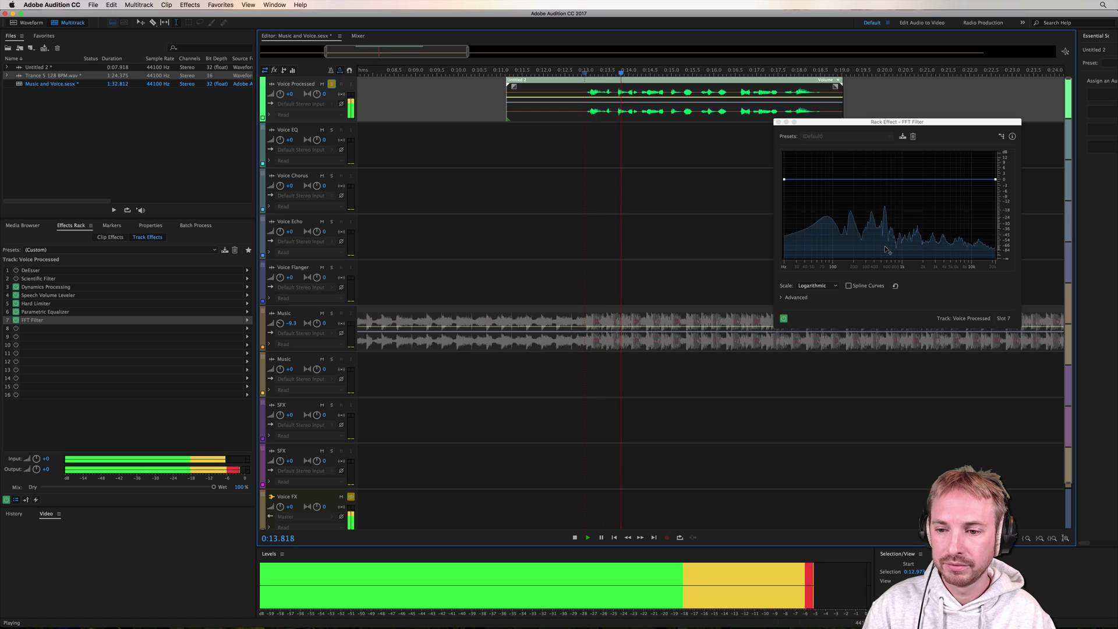
key("space")
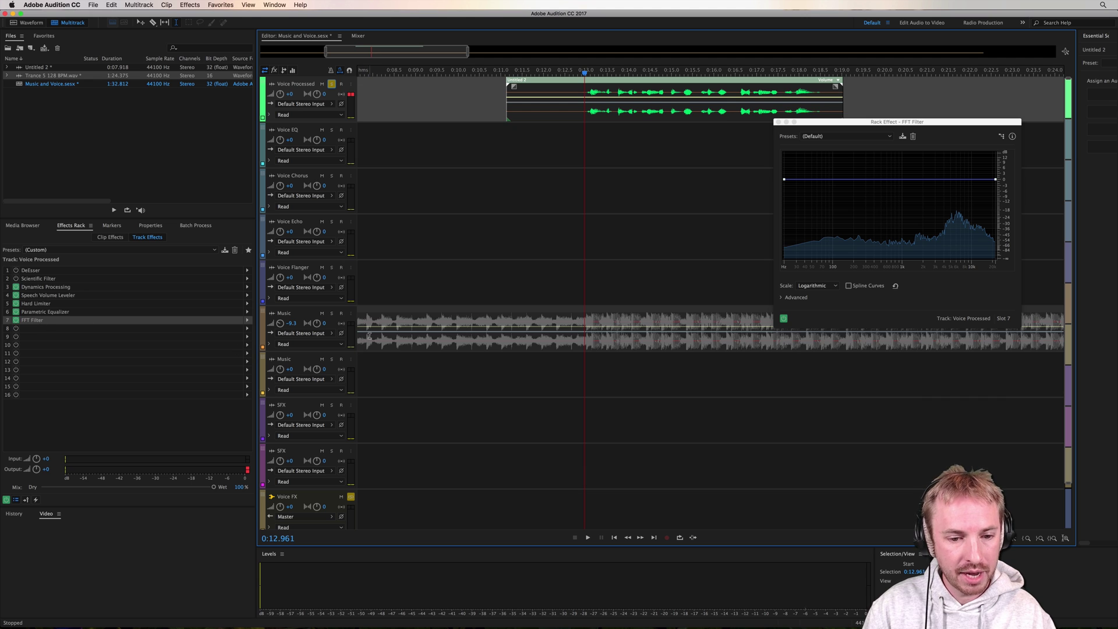
Add an FFT Filter to slot 1 of the Music track and solo Music instead of the voice
left_click(602, 341)
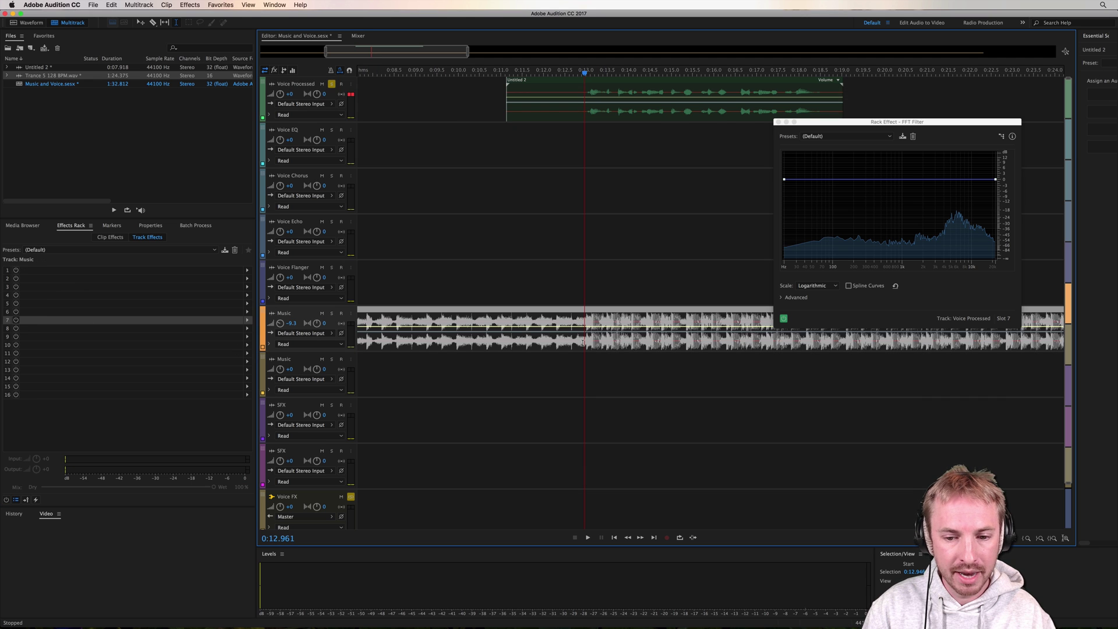
left_click(247, 270)
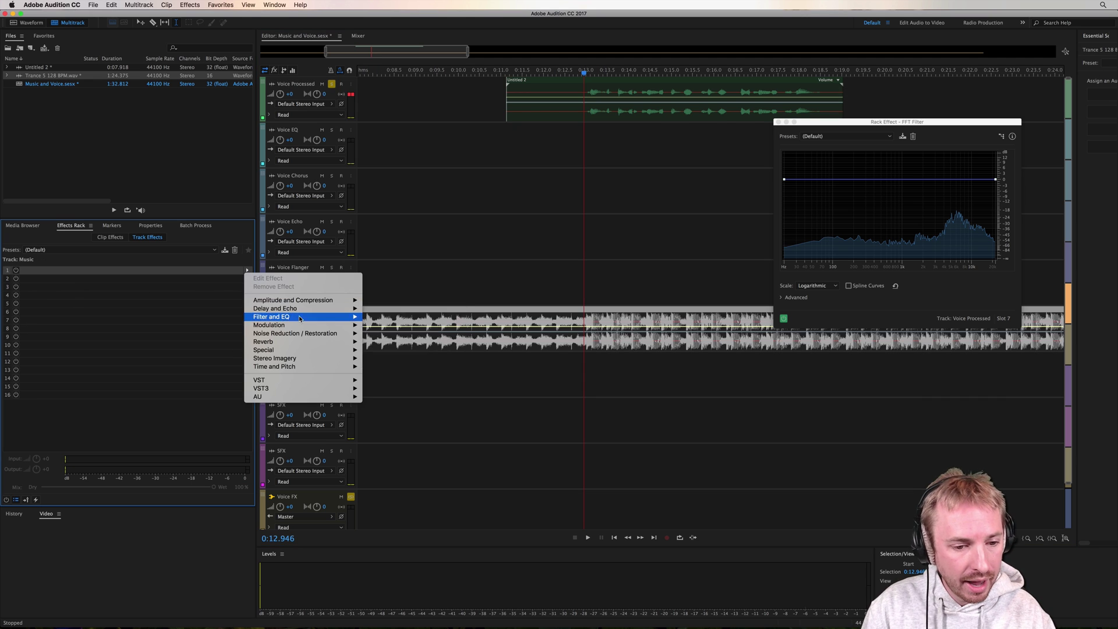
mouse_move(318, 318)
left_click(373, 318)
left_click_drag(655, 224, 392, 106)
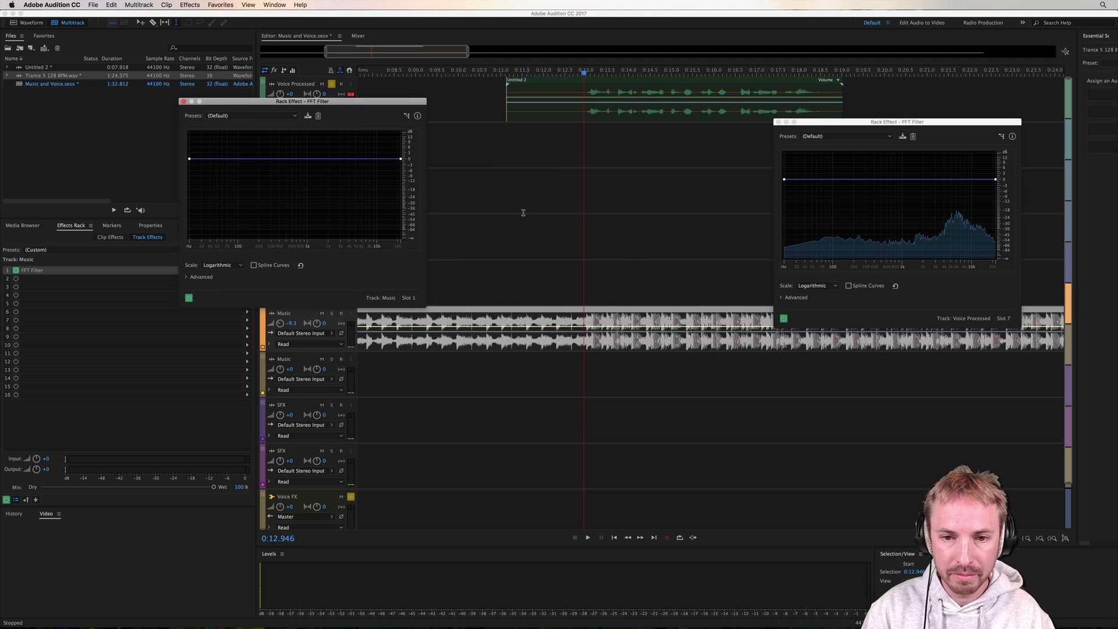
left_click(331, 85)
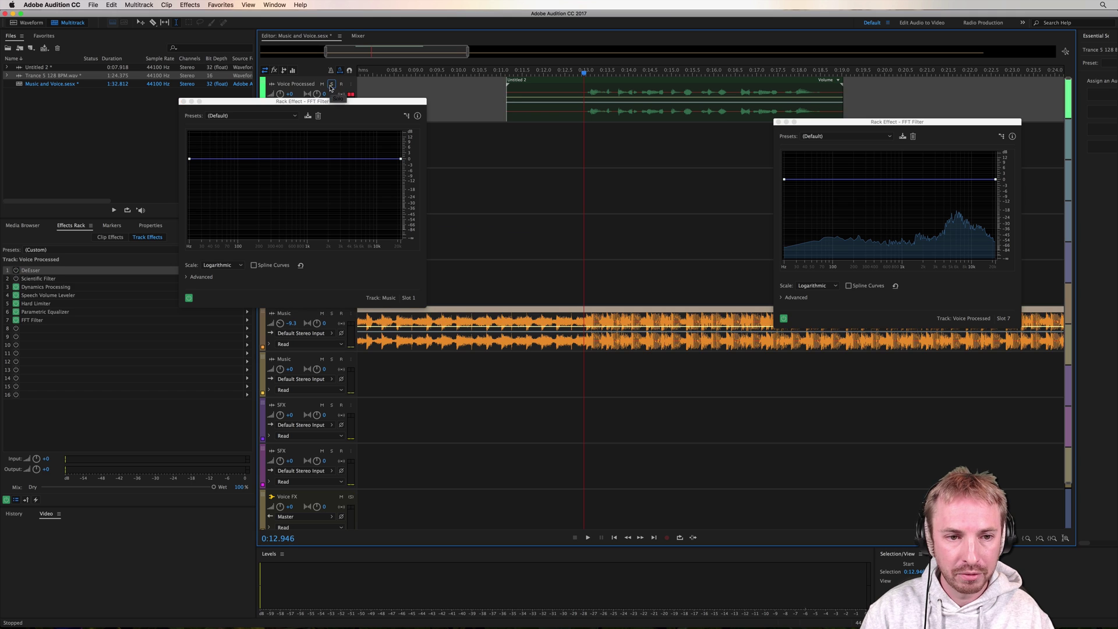
left_click(331, 314)
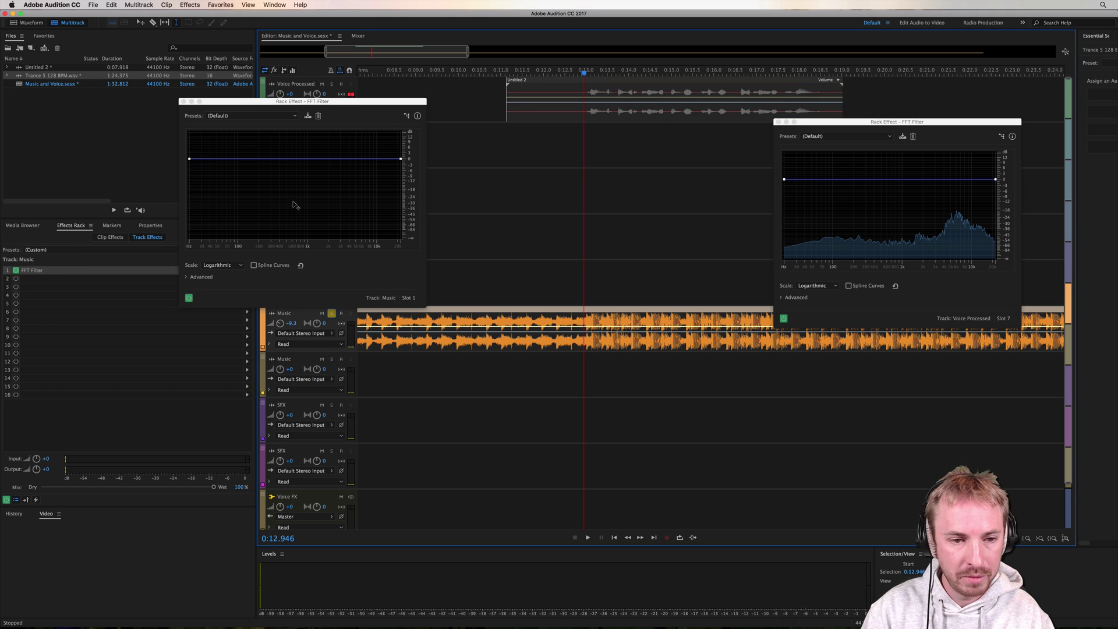
Arrange the Music and voice FFT Filter windows next to each other
key("space")
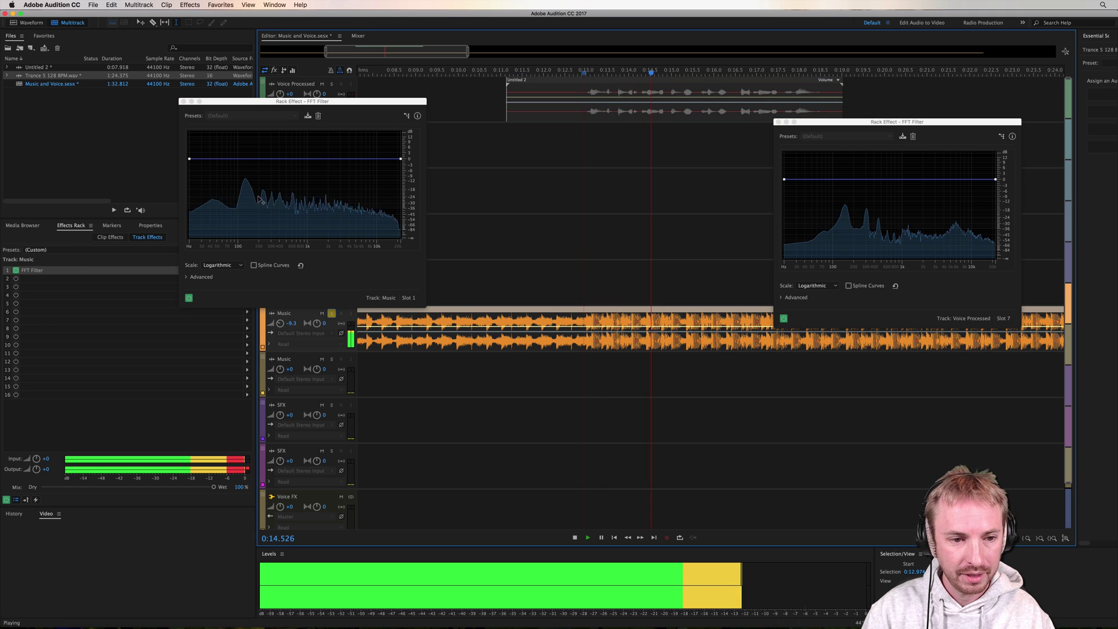
key("space")
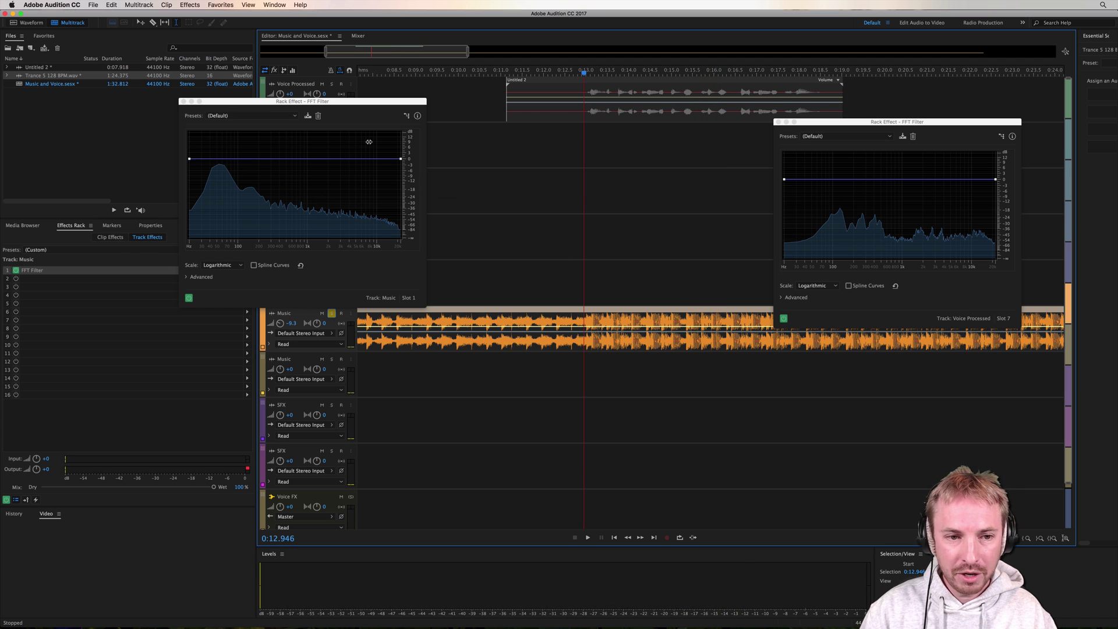
left_click_drag(330, 103, 603, 111)
left_click(814, 124)
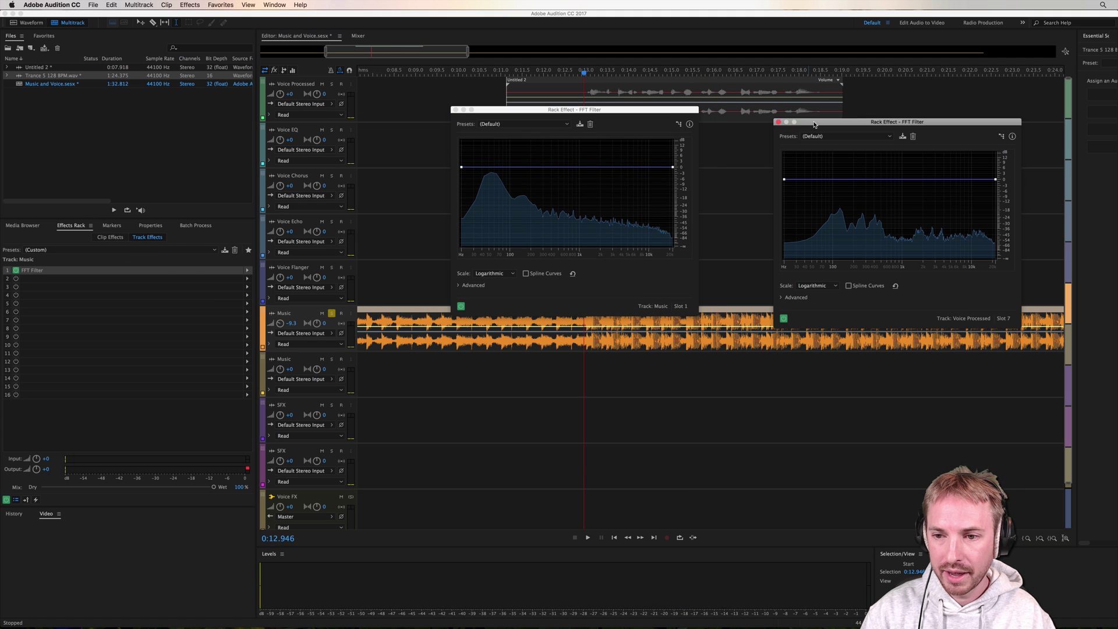
left_click_drag(814, 124, 742, 110)
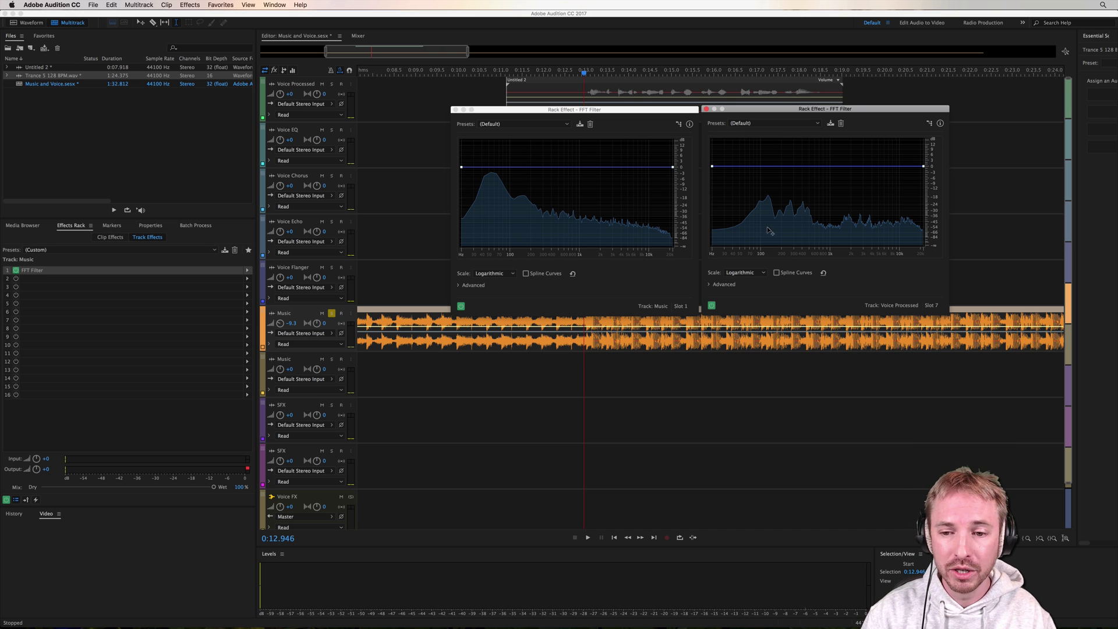
Play and stop the session several times to compare both tracks' spectra
key("space")
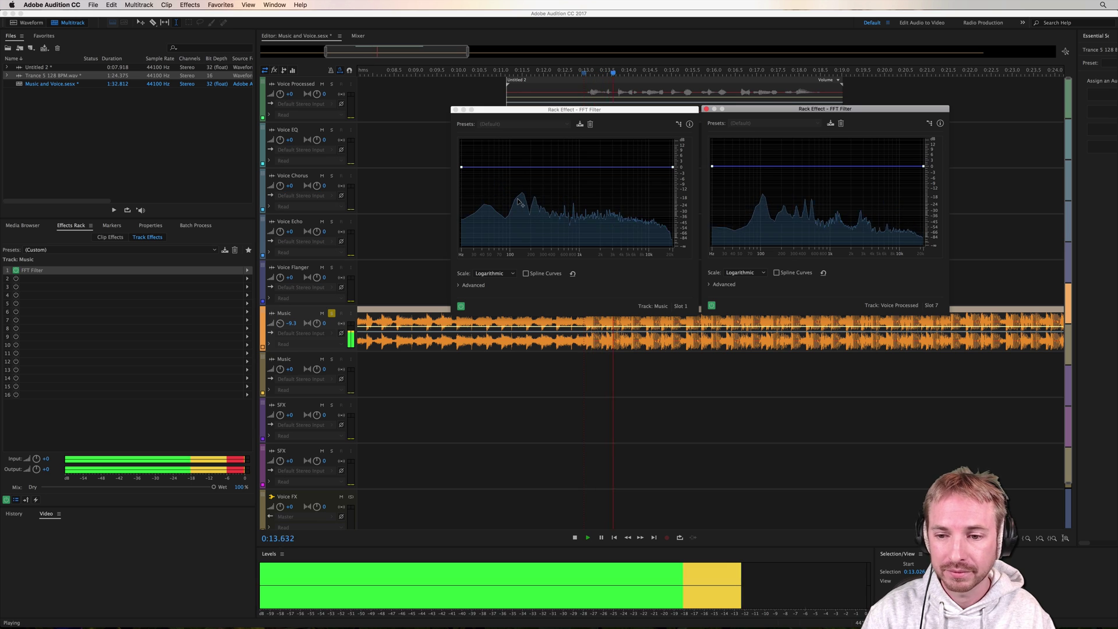
key("space")
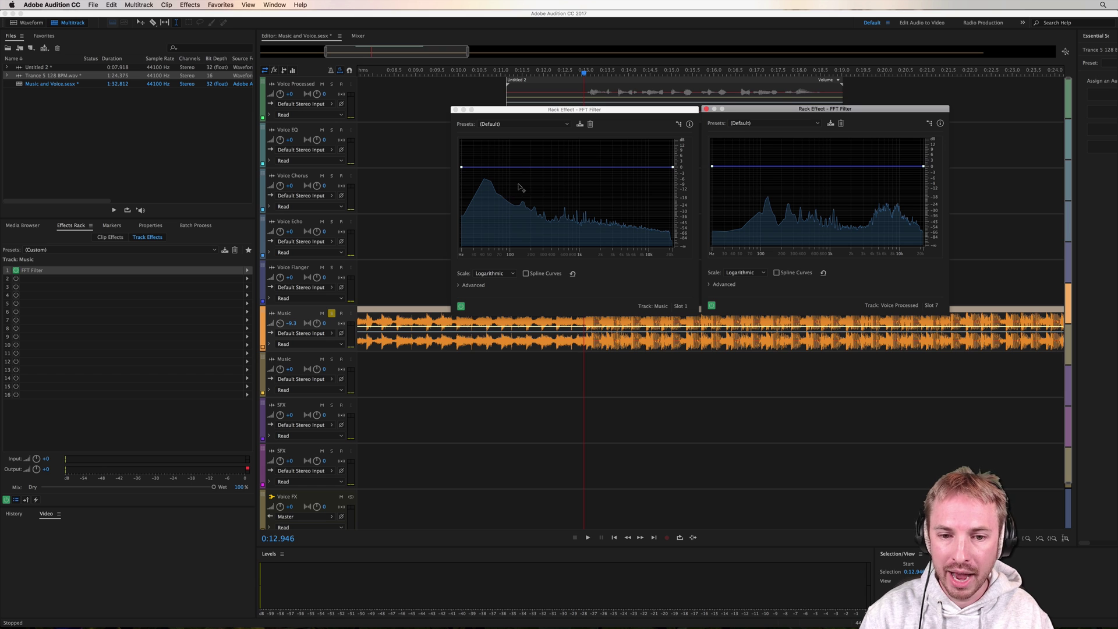
key("space")
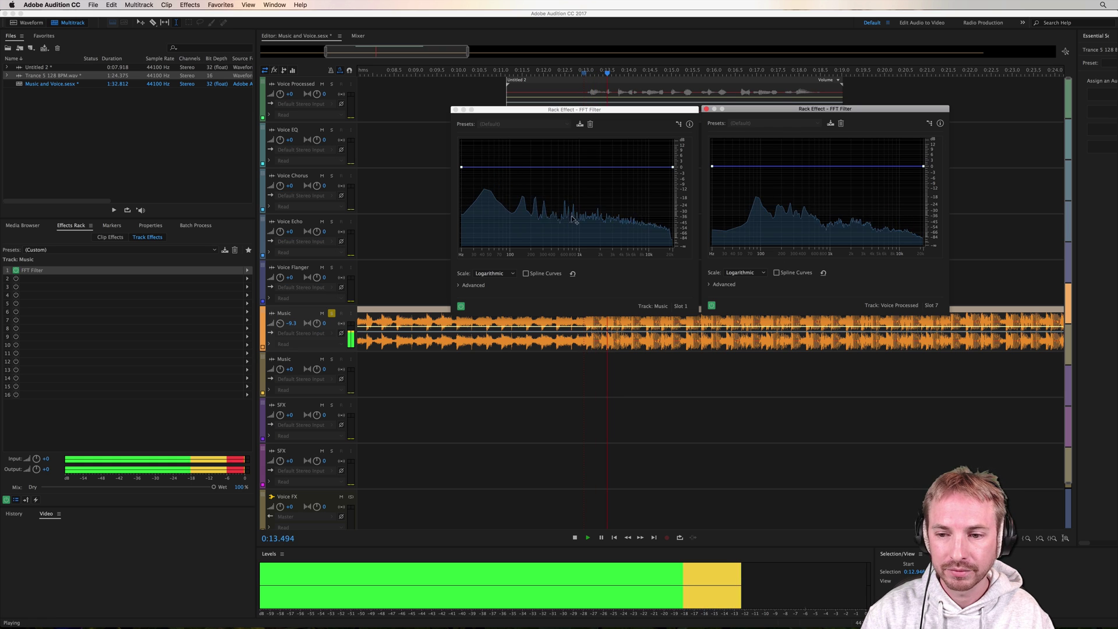
key("space")
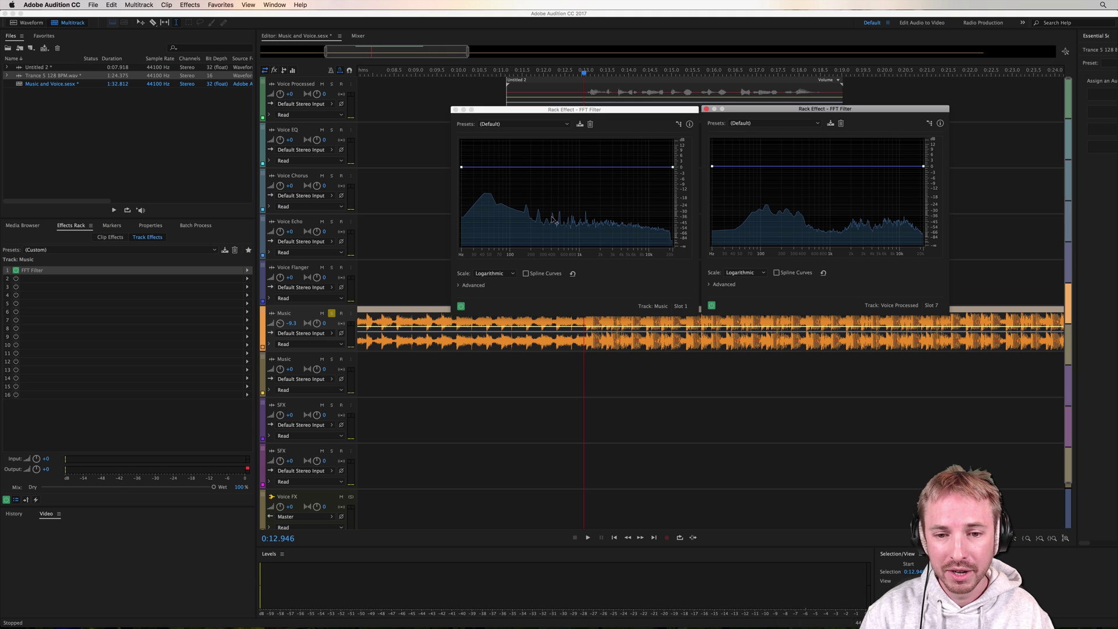
key("space")
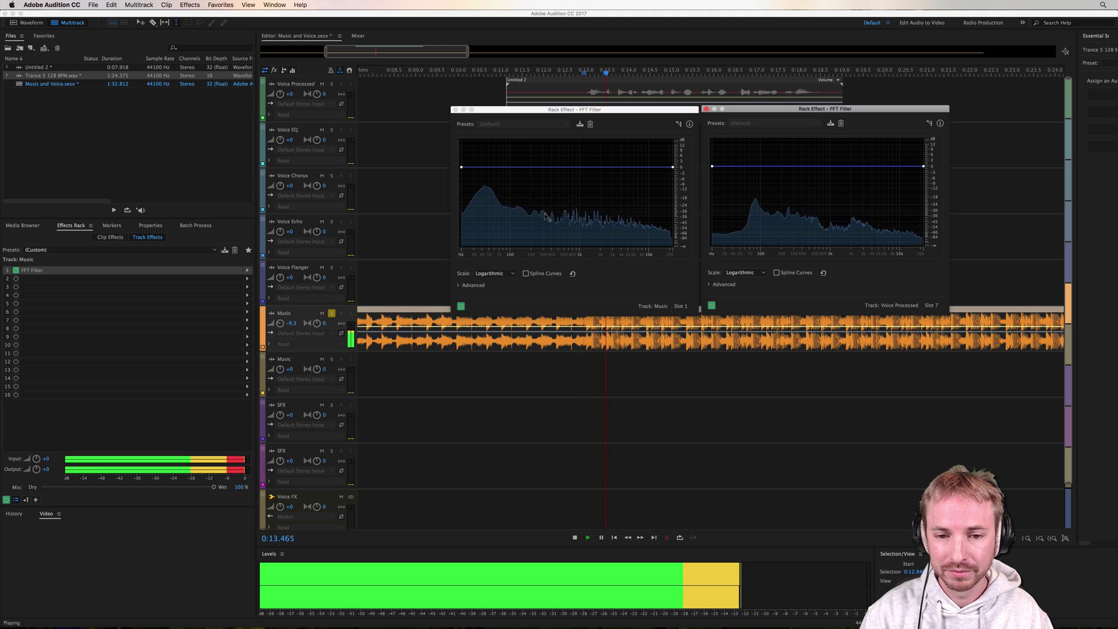
key("space")
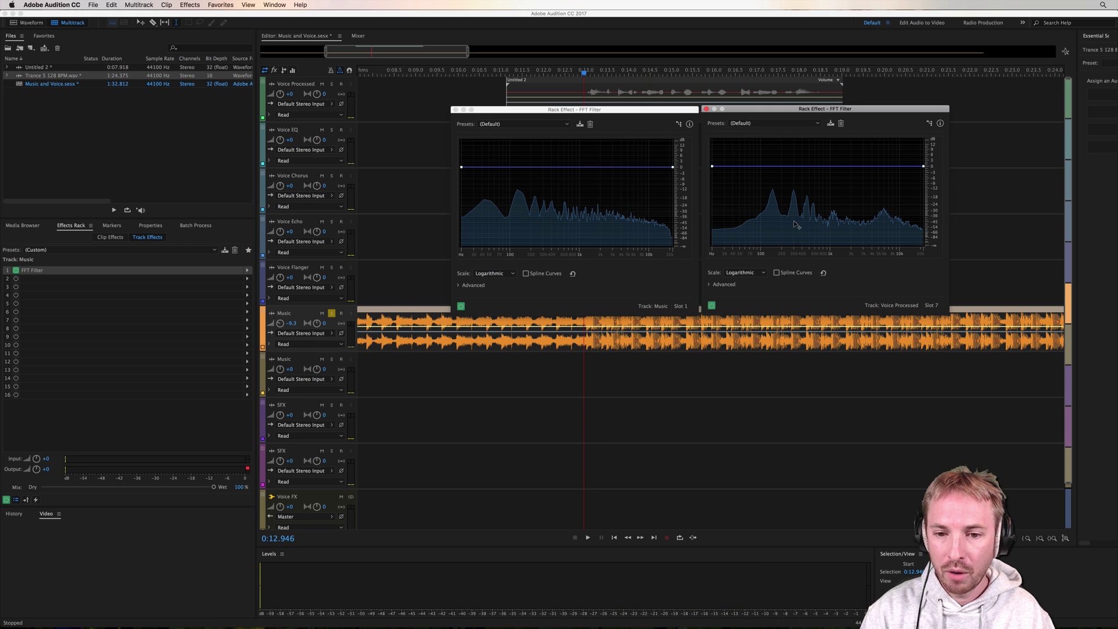
key("space")
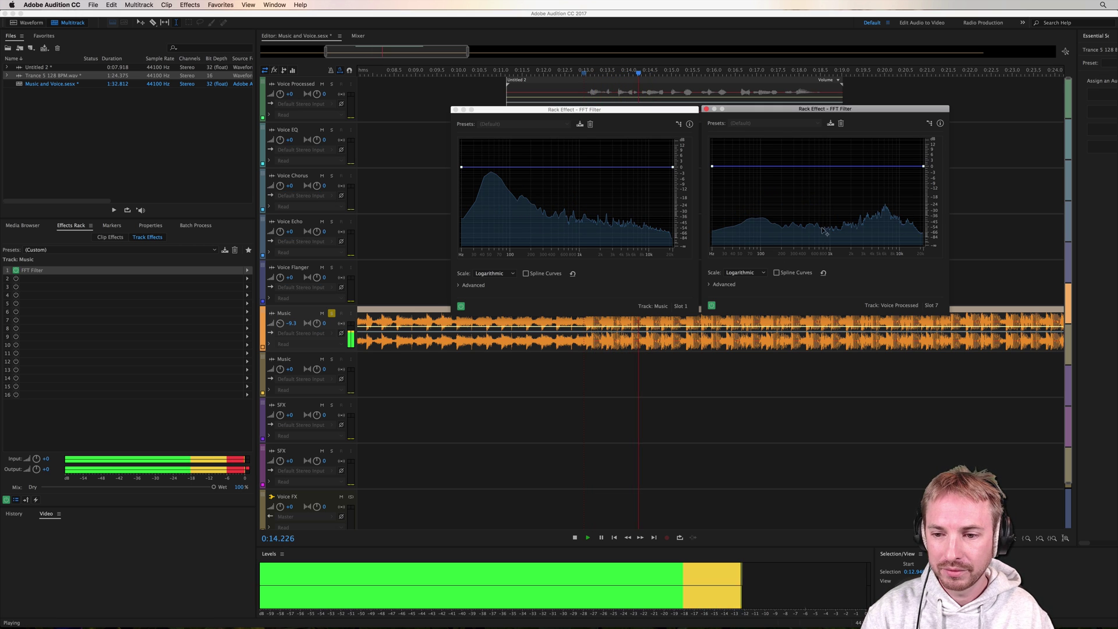
key("space")
key("space")
key("space")
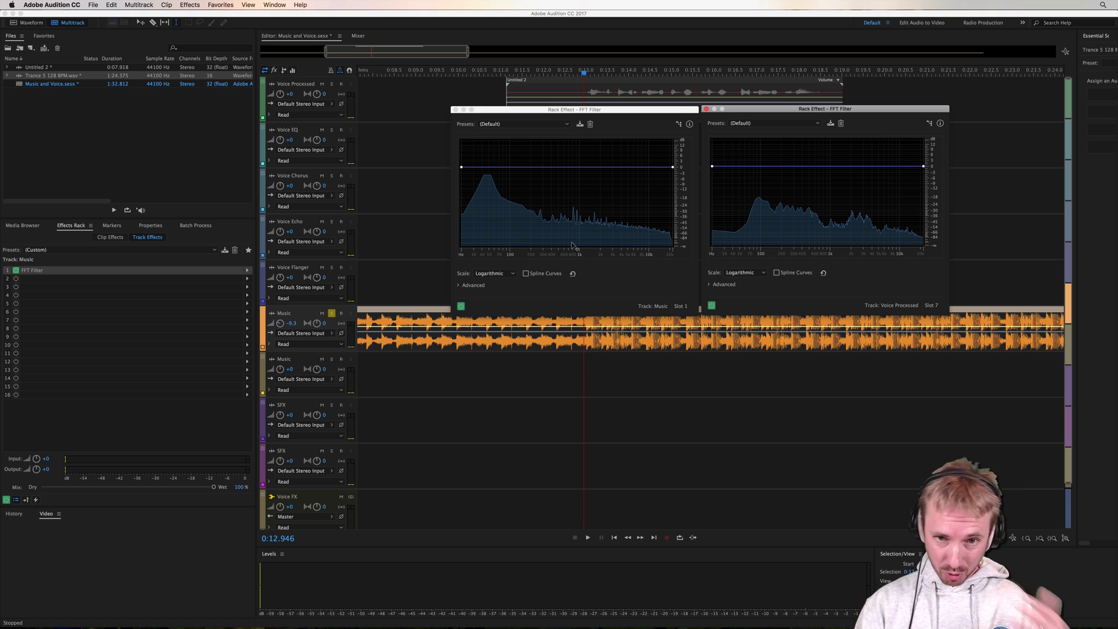
Show the Frequency Analysis panel from the Window menu and reposition both FFT windows
left_click(274, 6)
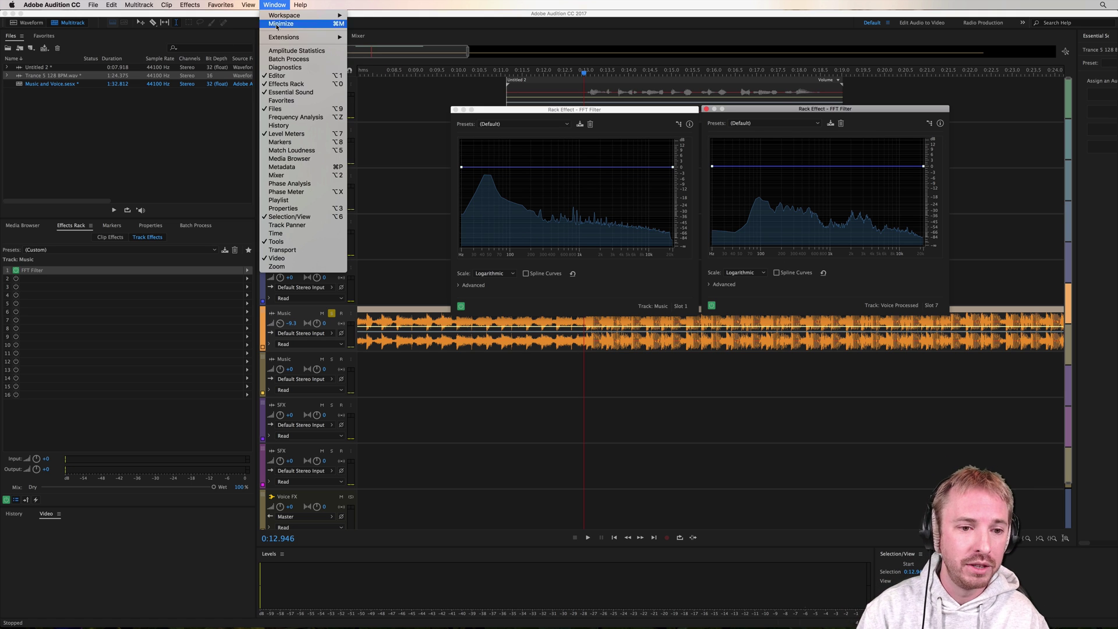
left_click(296, 118)
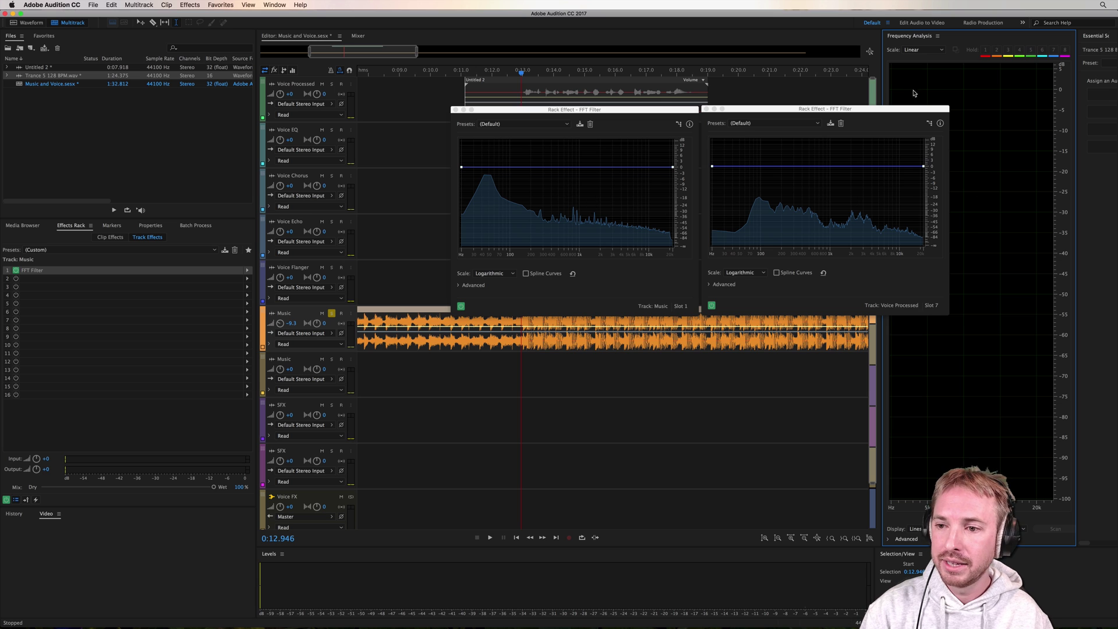
left_click_drag(813, 115, 744, 109)
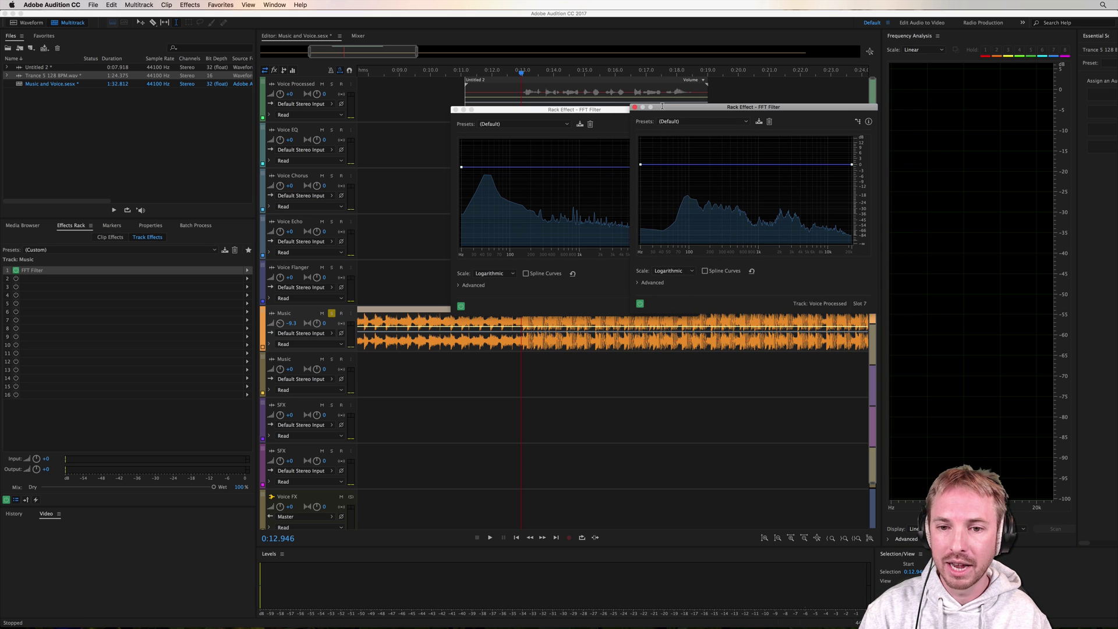
left_click_drag(606, 107, 532, 105)
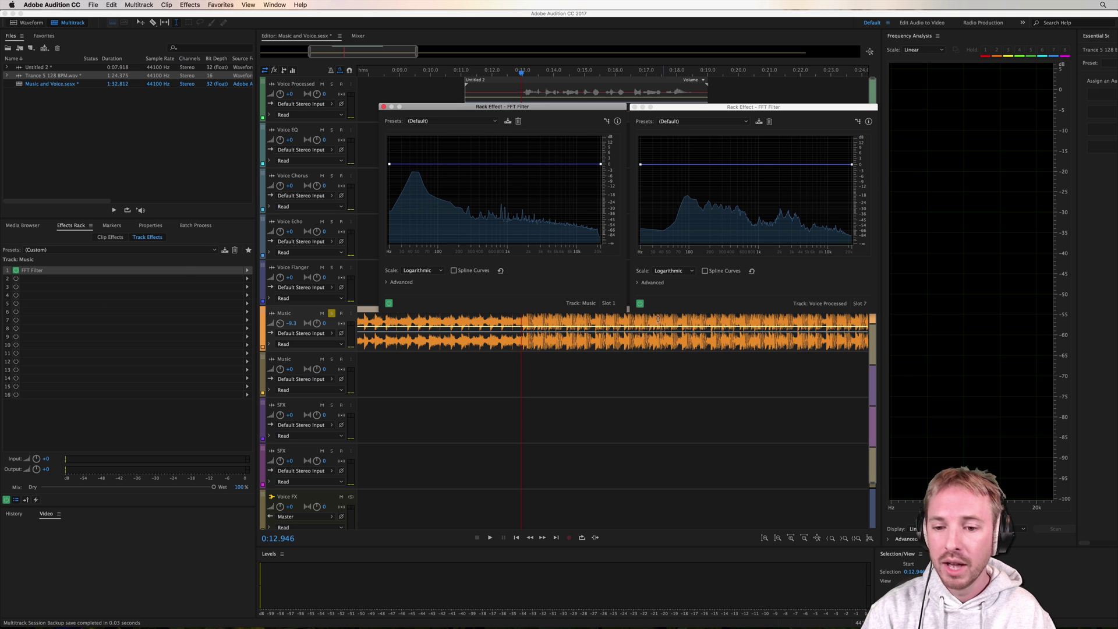
key("space")
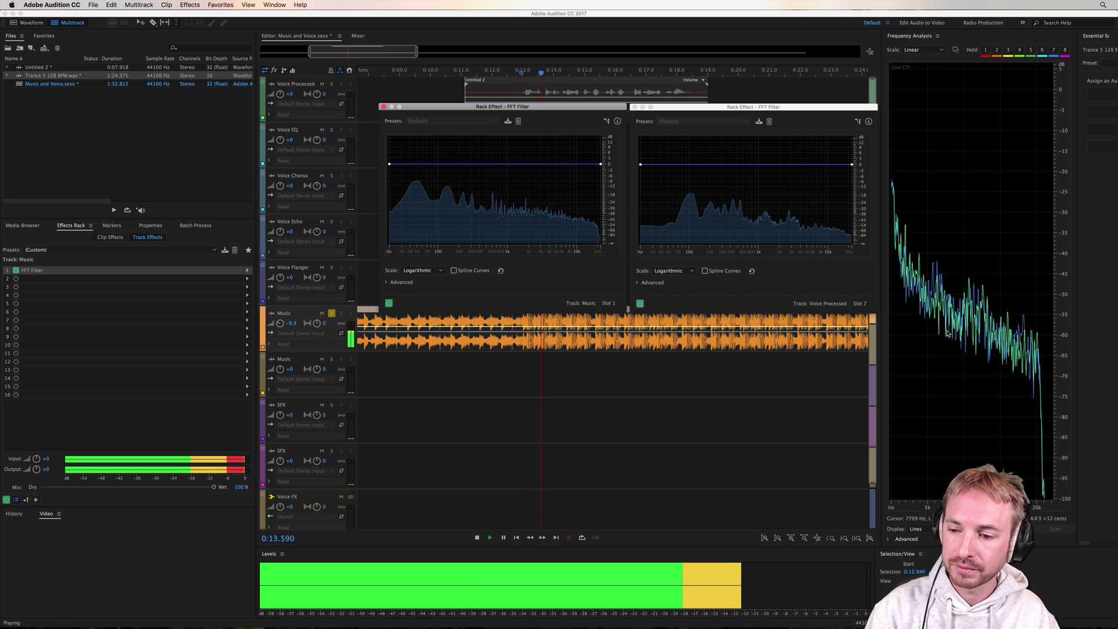
key("space")
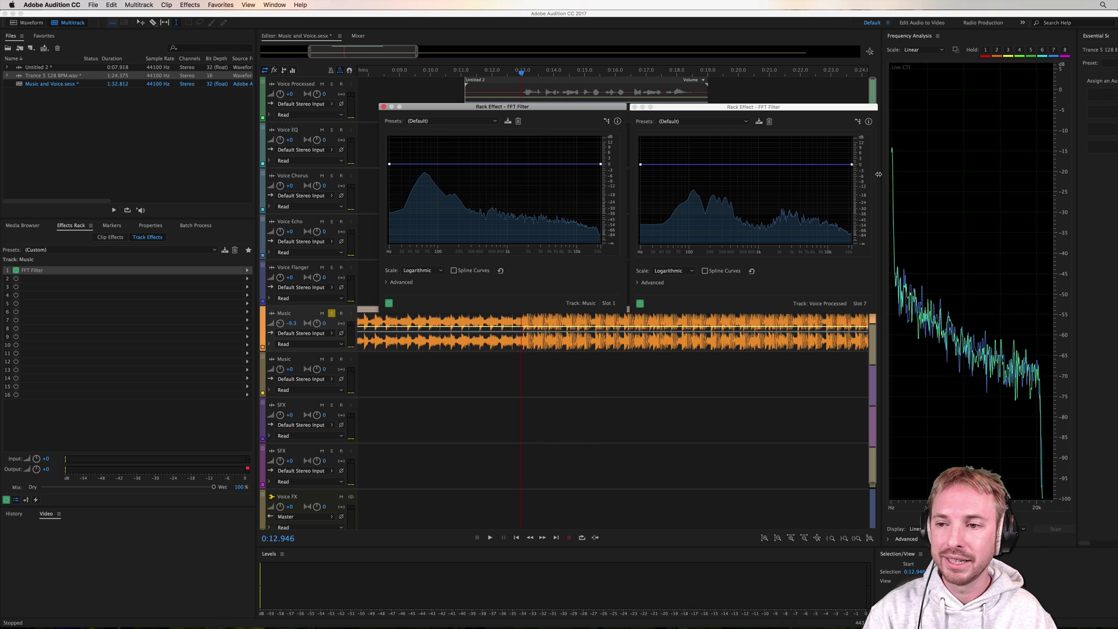
Dock Frequency Analysis beside the Mixer, then move it to the right group beside Essential Sound
left_click(918, 37)
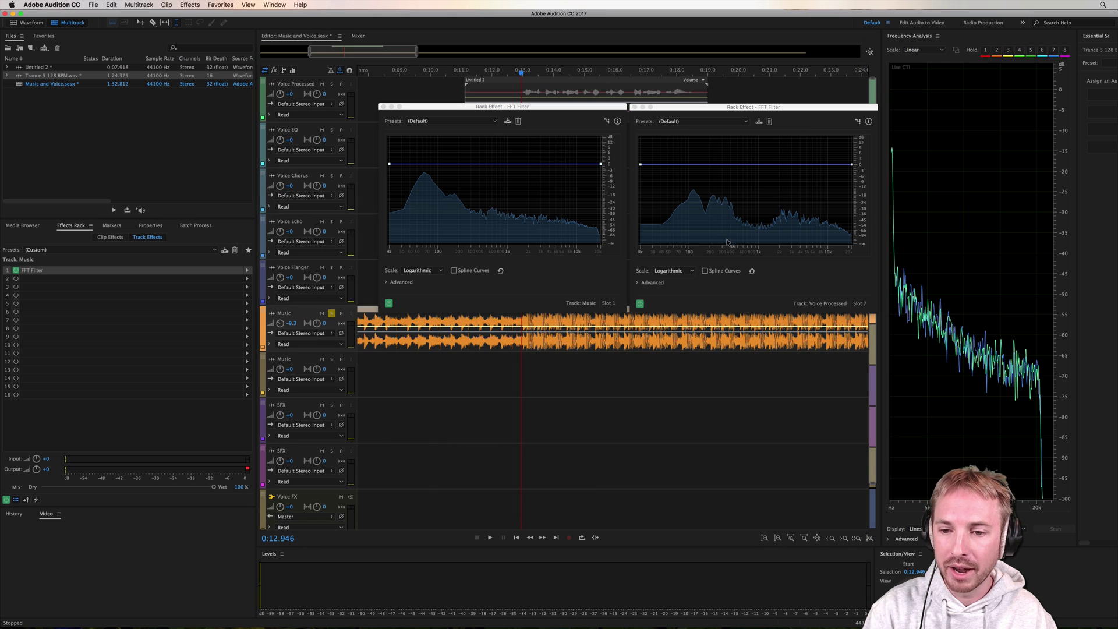
left_click_drag(679, 303, 663, 335)
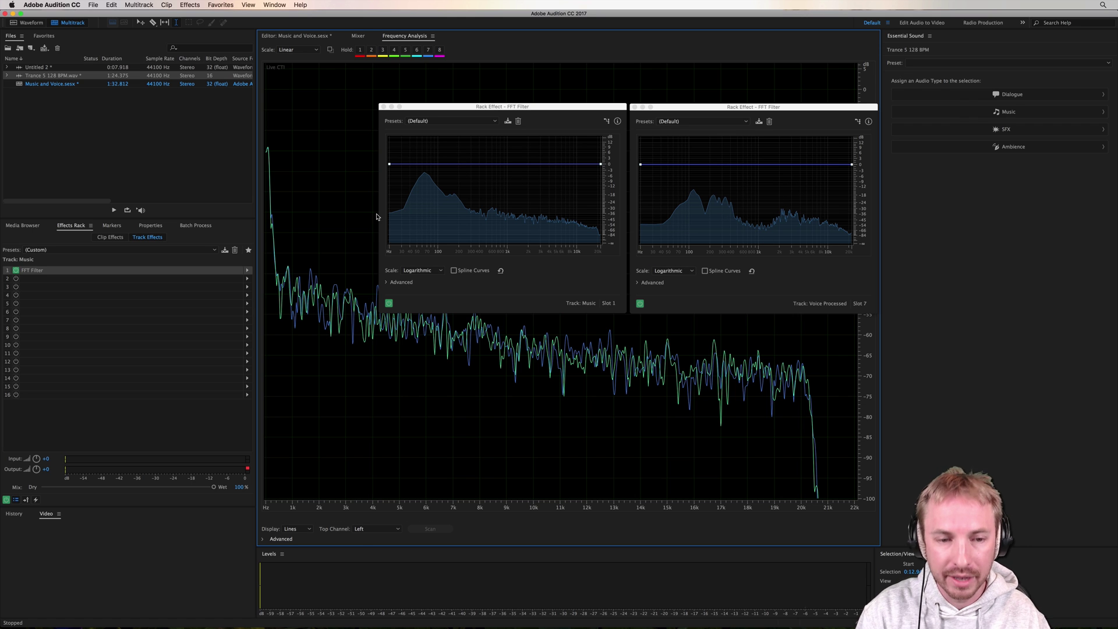
left_click_drag(395, 37, 950, 37)
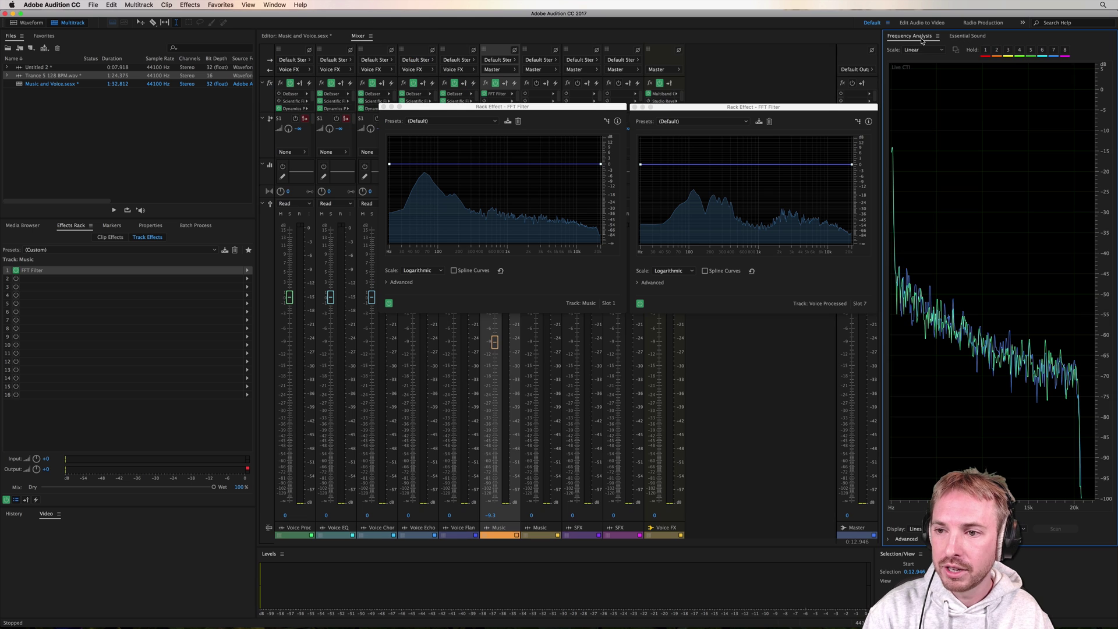
Close Frequency Analysis, return to the multitrack Editor, and solo Voice Processed instead of Music
left_click(937, 36)
left_click(955, 42)
left_click(300, 36)
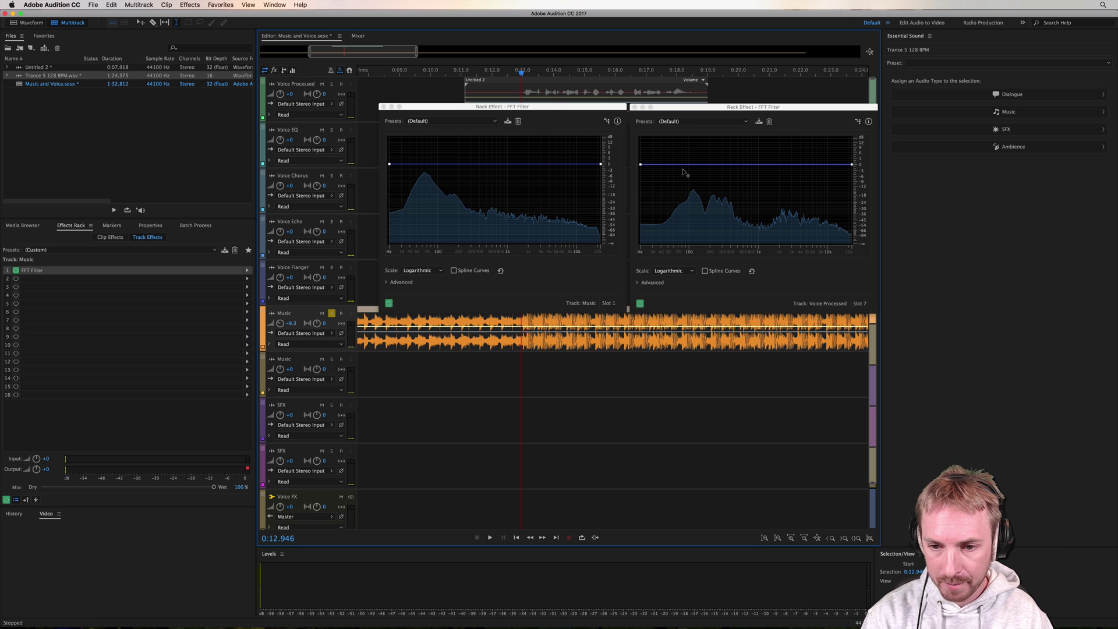
left_click(331, 84)
left_click(331, 313)
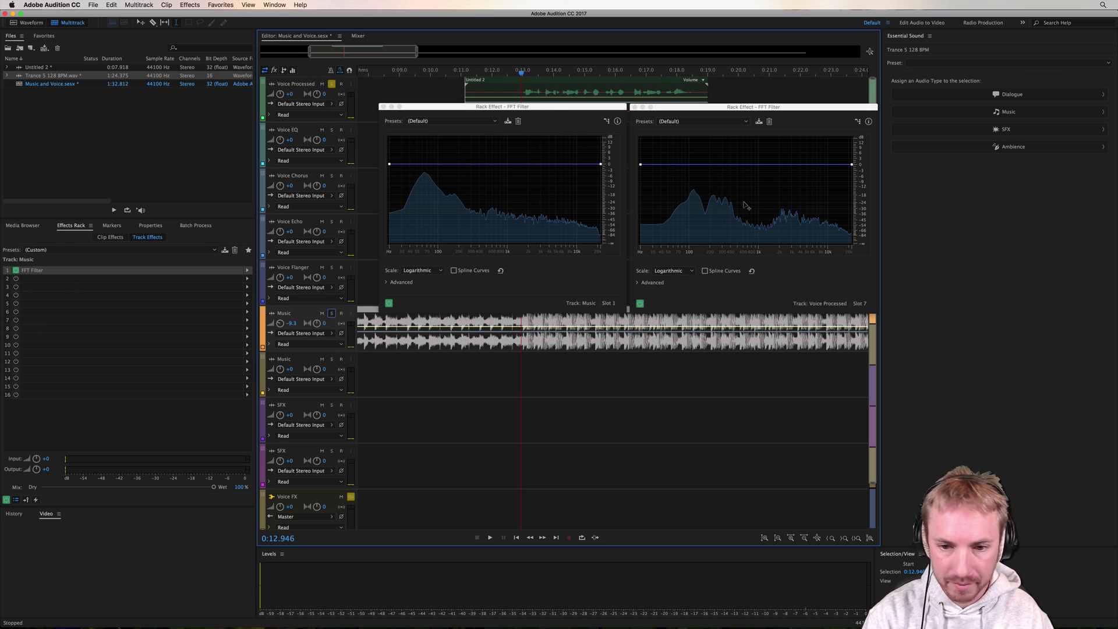
Shape a steep low cut on the voice FFT Filter with a point near 100 Hz
left_click(672, 166)
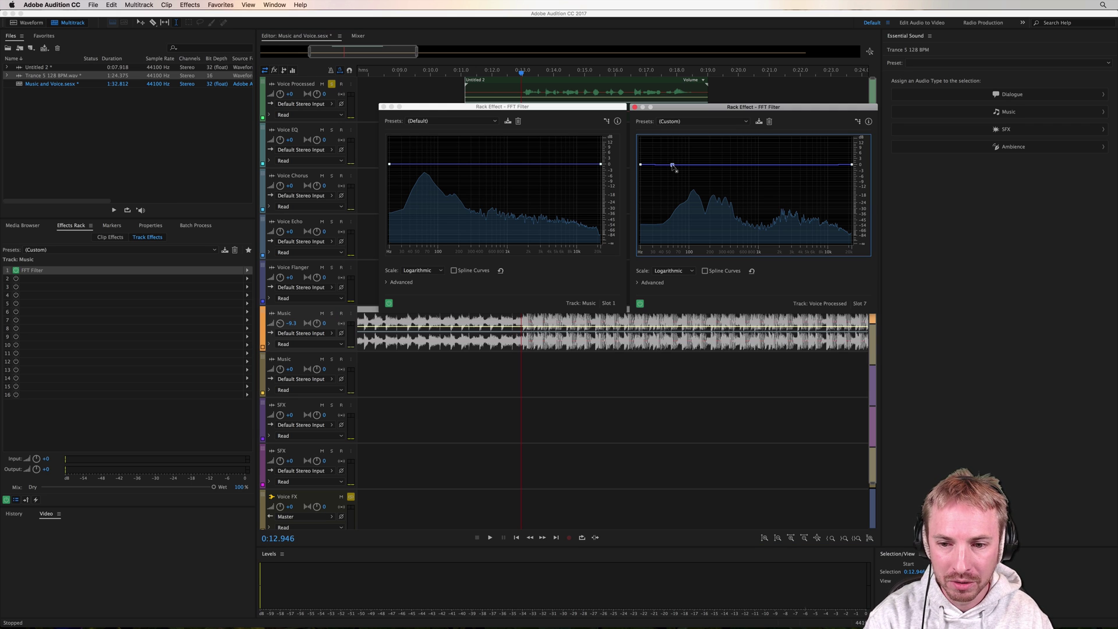
left_click_drag(674, 167, 674, 243)
left_click_drag(642, 166, 637, 284)
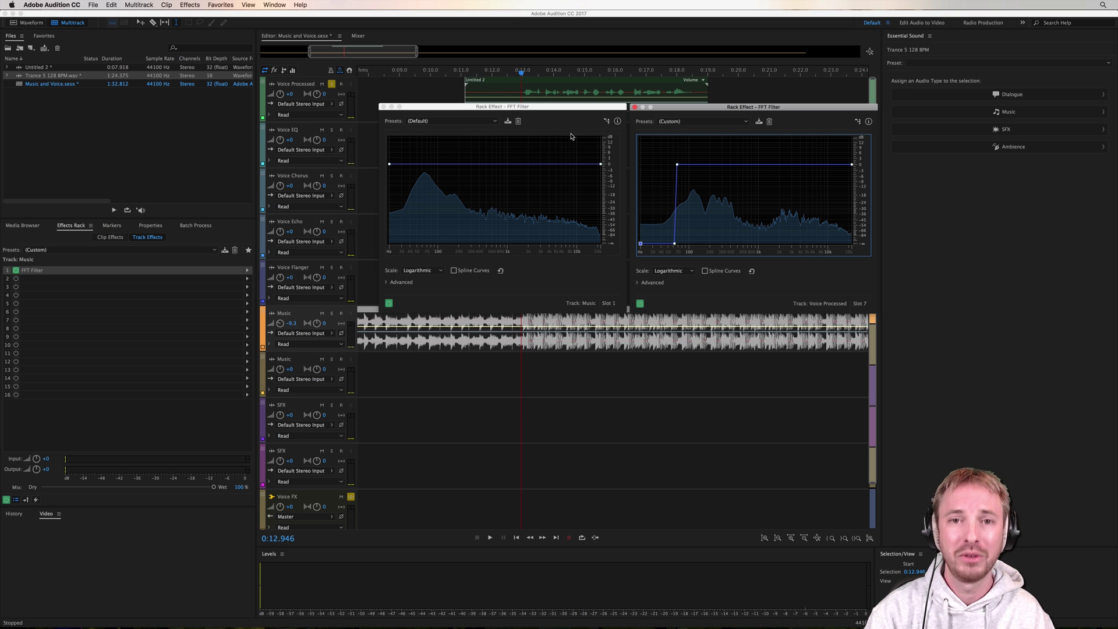
key("space")
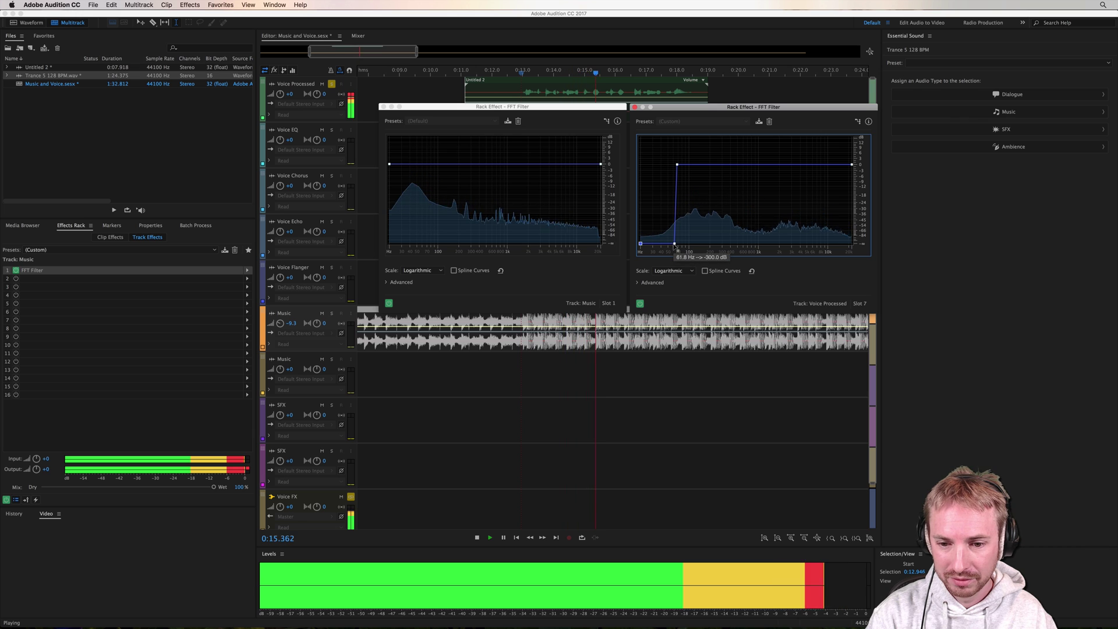
key("space")
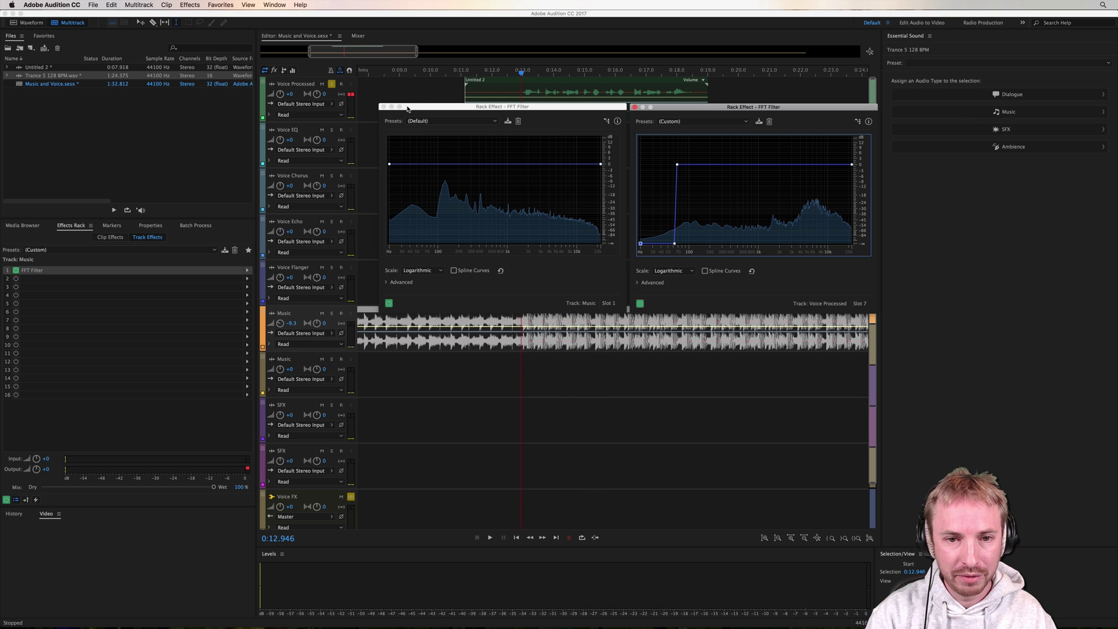
Bypass the voice FFT Filter during playback to compare, then switch it back on
left_click(500, 93)
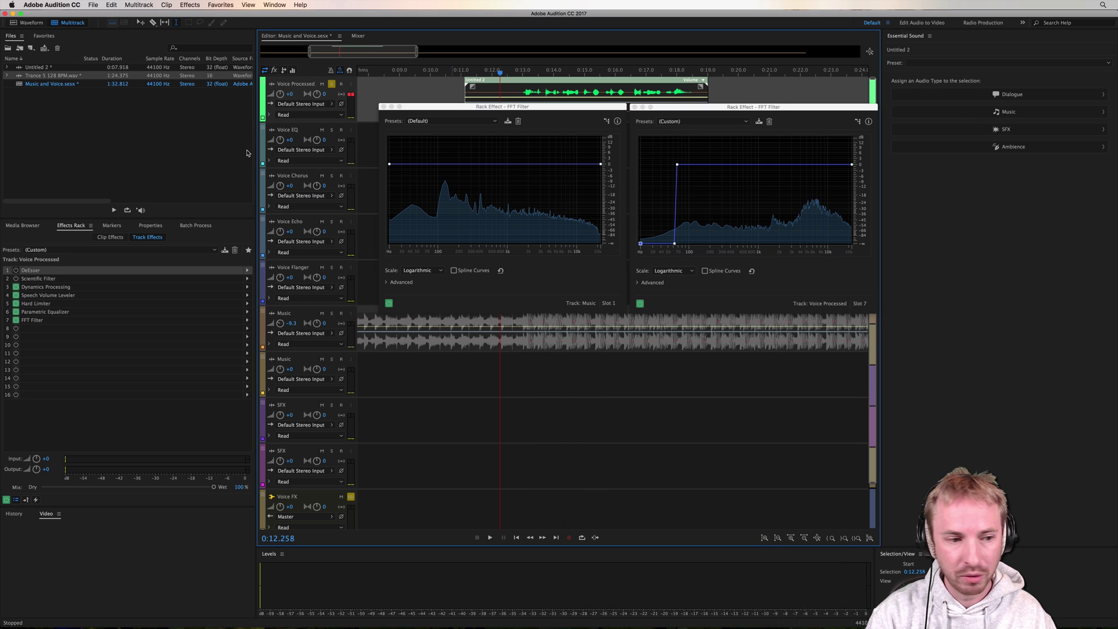
left_click(16, 320)
key("space")
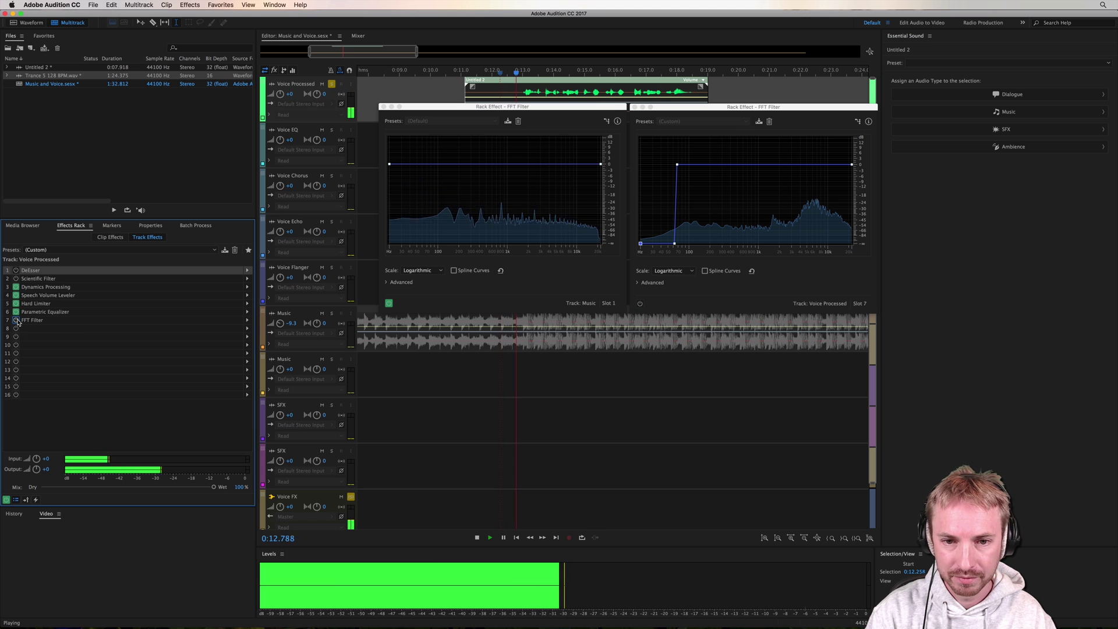
left_click(305, 190)
key("space")
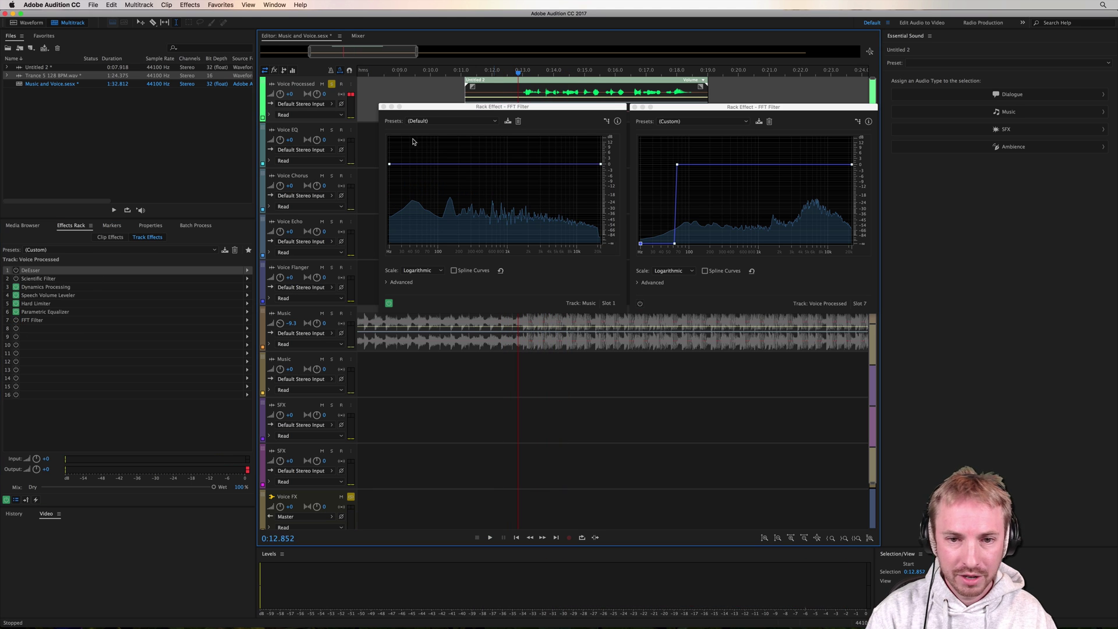
left_click(16, 320)
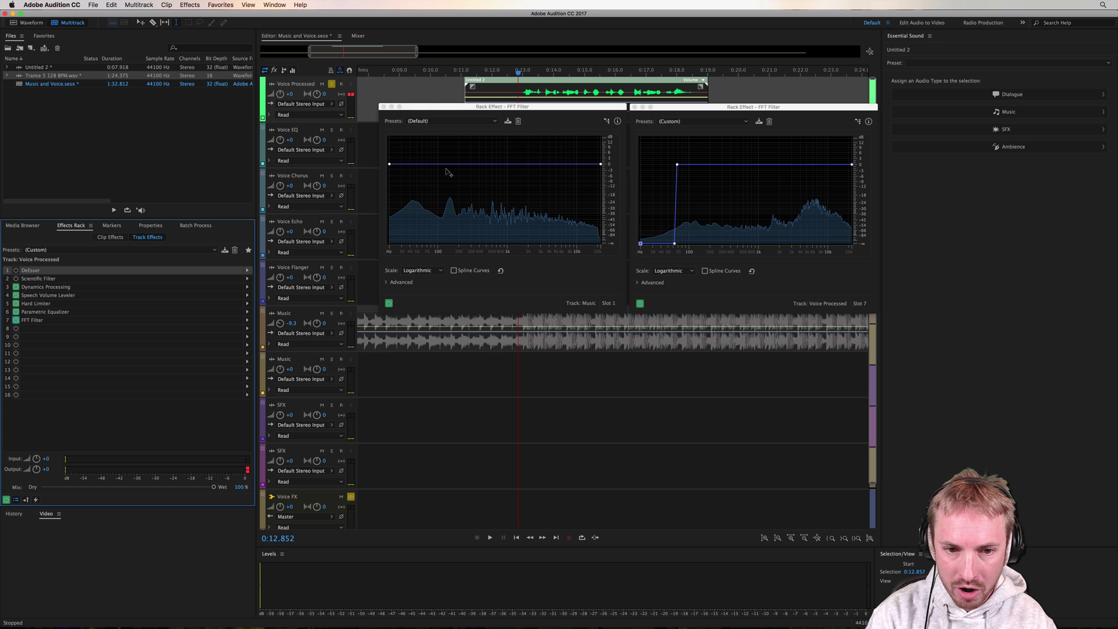
Notch the Music FFT Filter to about -18 dB near 100 Hz and unsolo Voice Processed
left_click(472, 109)
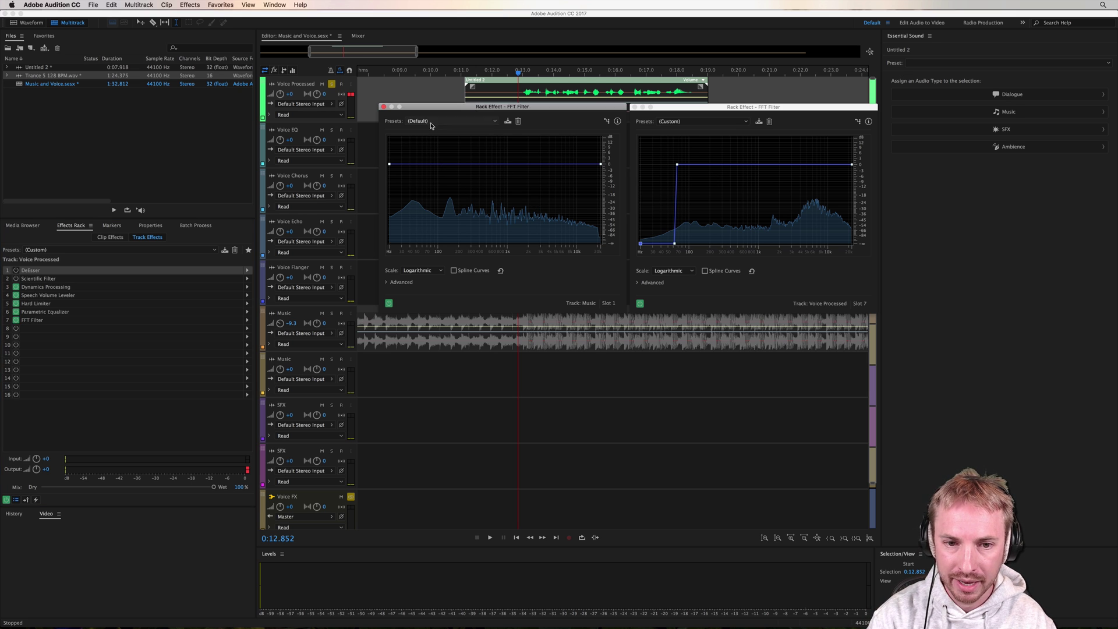
left_click(441, 164)
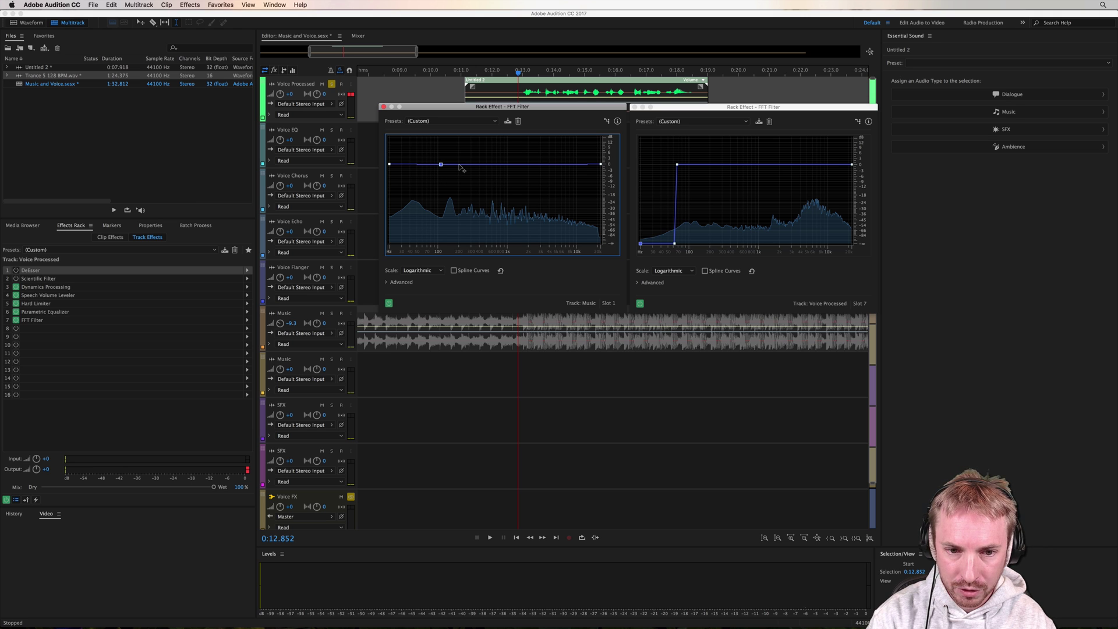
left_click(458, 165)
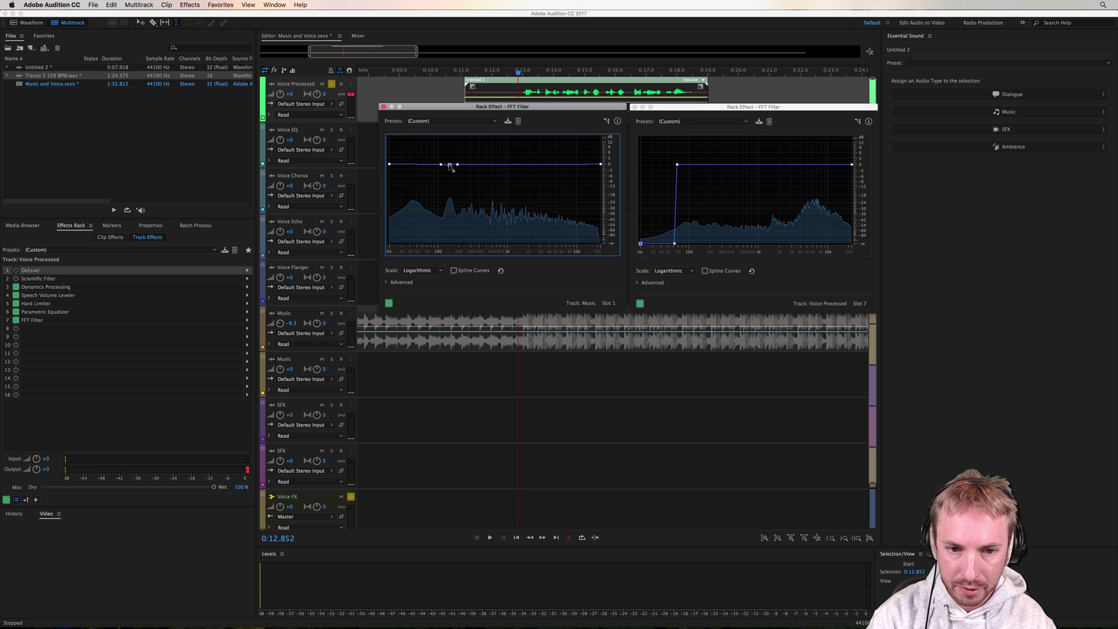
left_click_drag(449, 165, 452, 191)
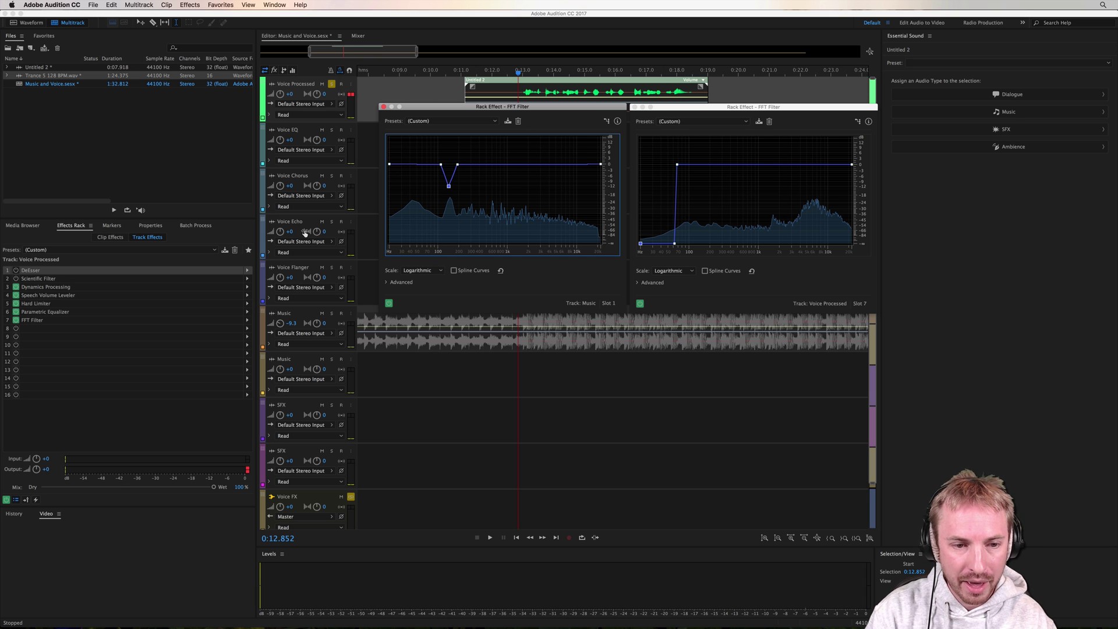
left_click(331, 85)
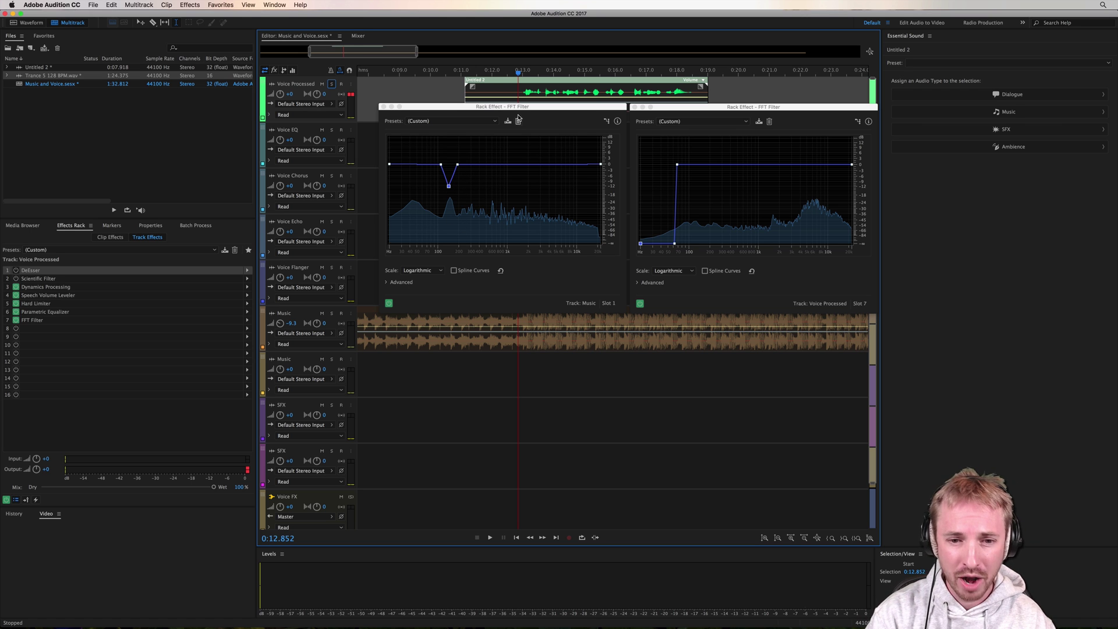
left_click_drag(515, 74, 515, 75)
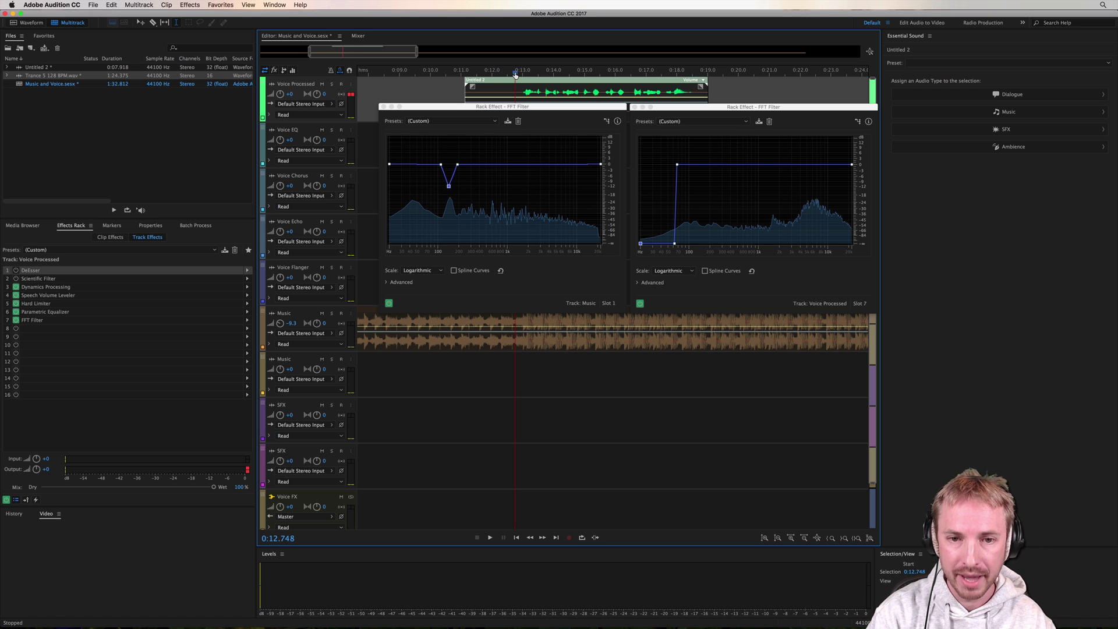
key("space")
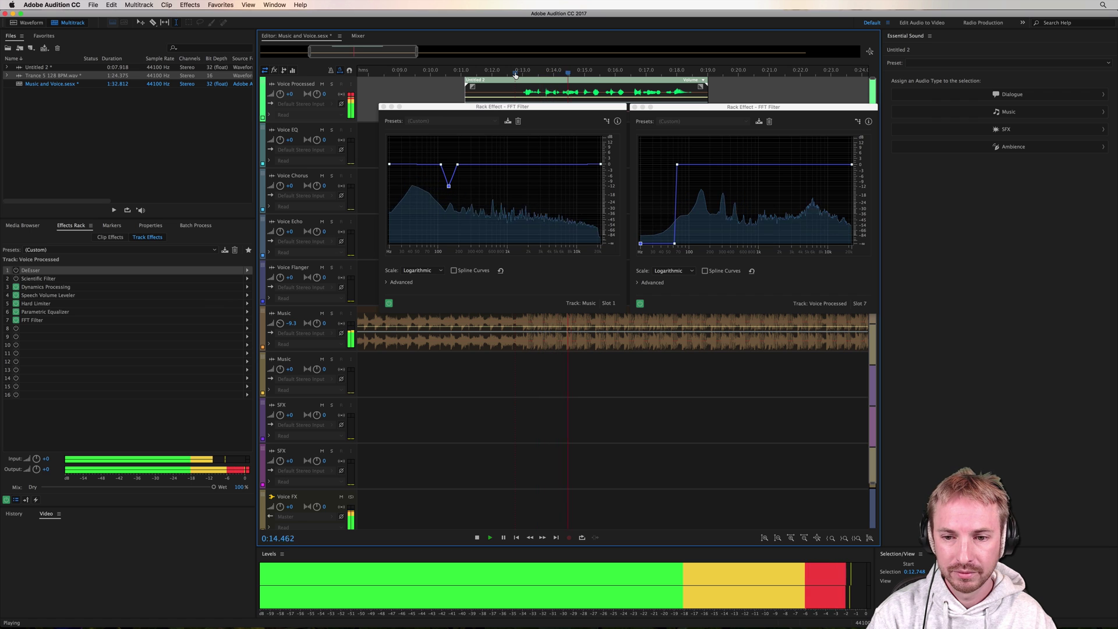
key("space")
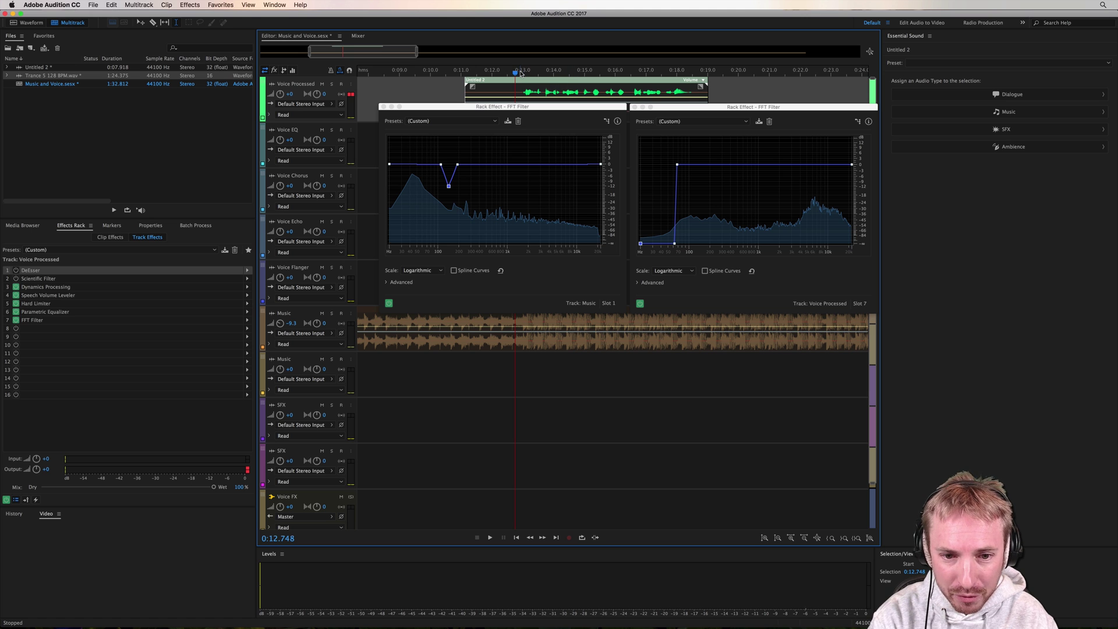
key("space")
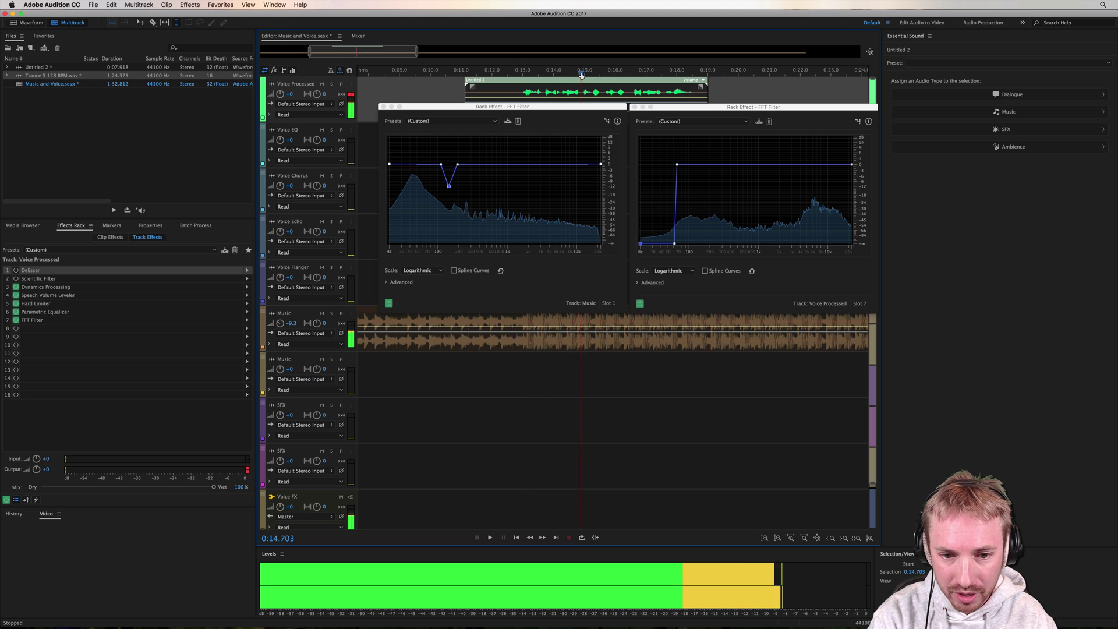
left_click(580, 72)
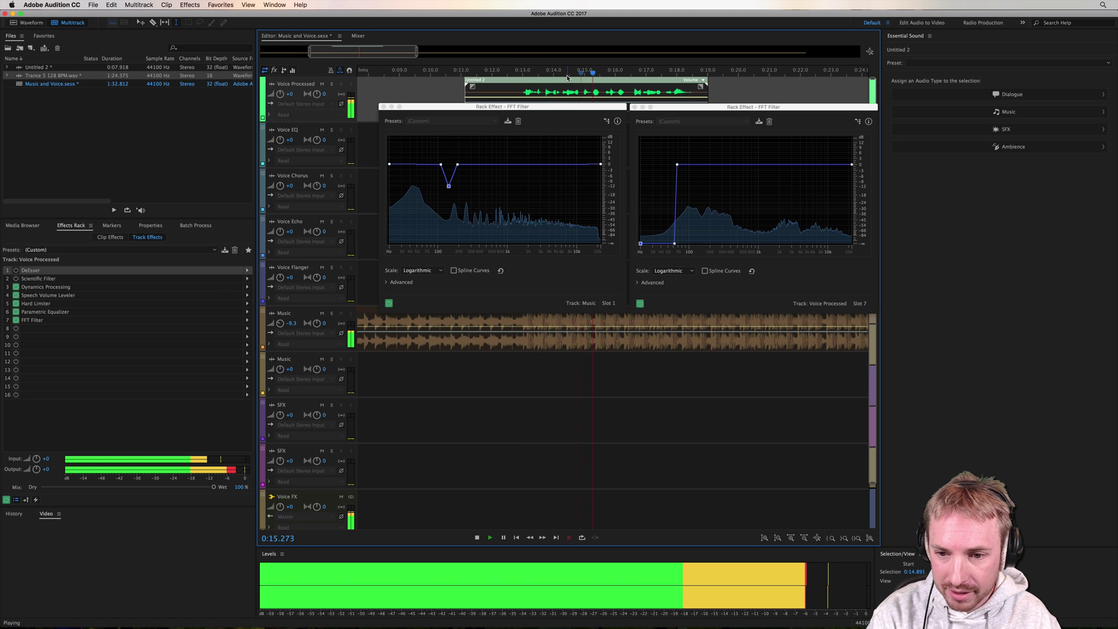
key("space")
key("space")
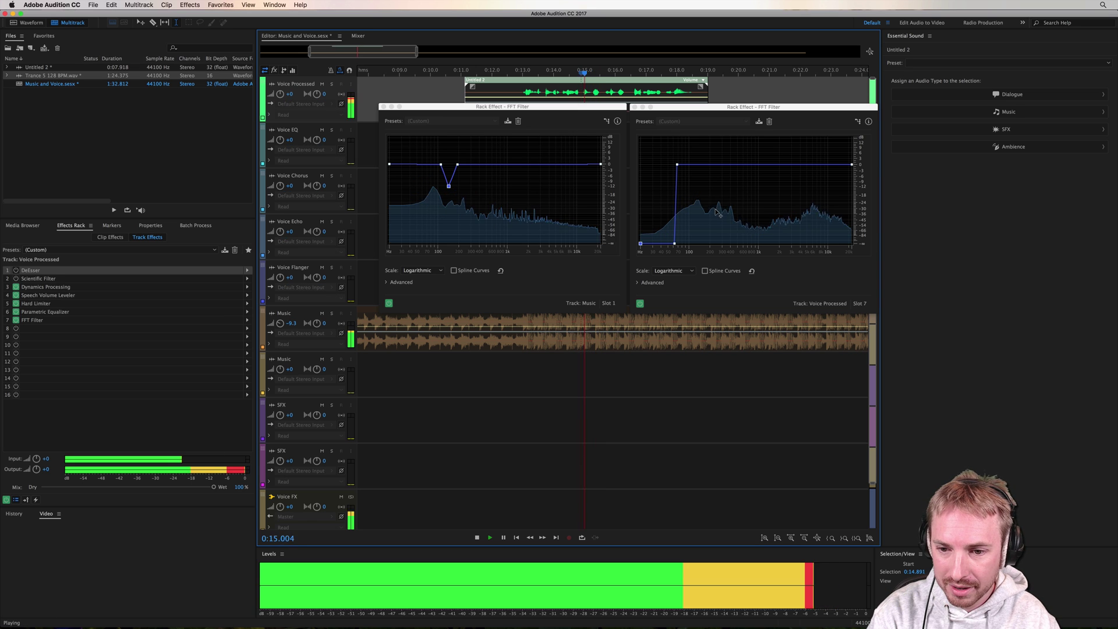
key("space")
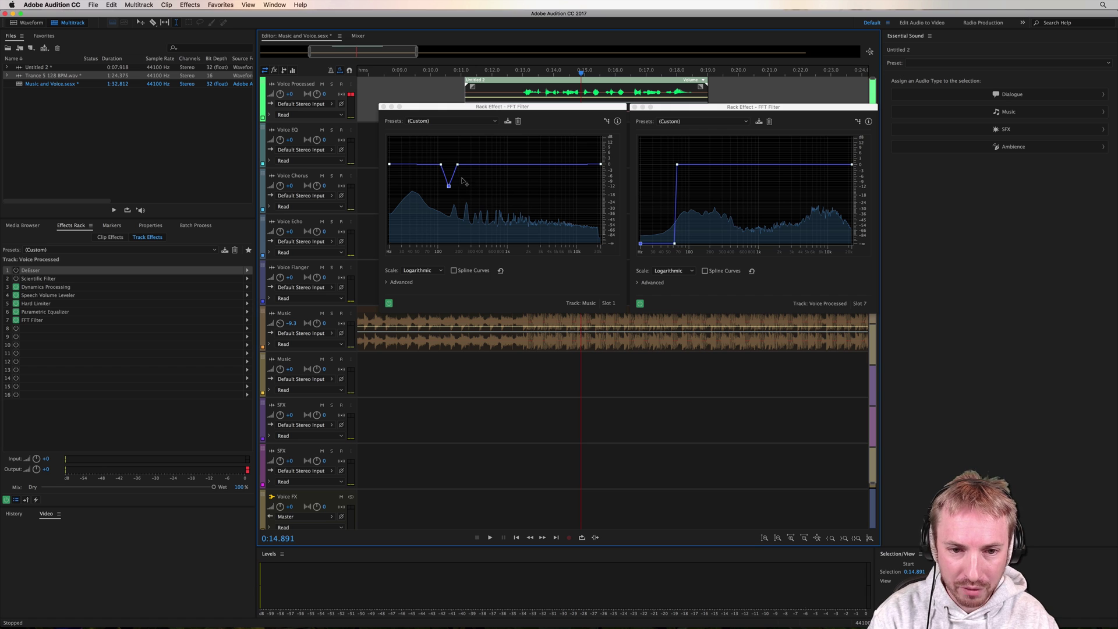
Cut further narrow notches into the Music FFT Filter curve around 600–800 Hz
left_click(467, 220)
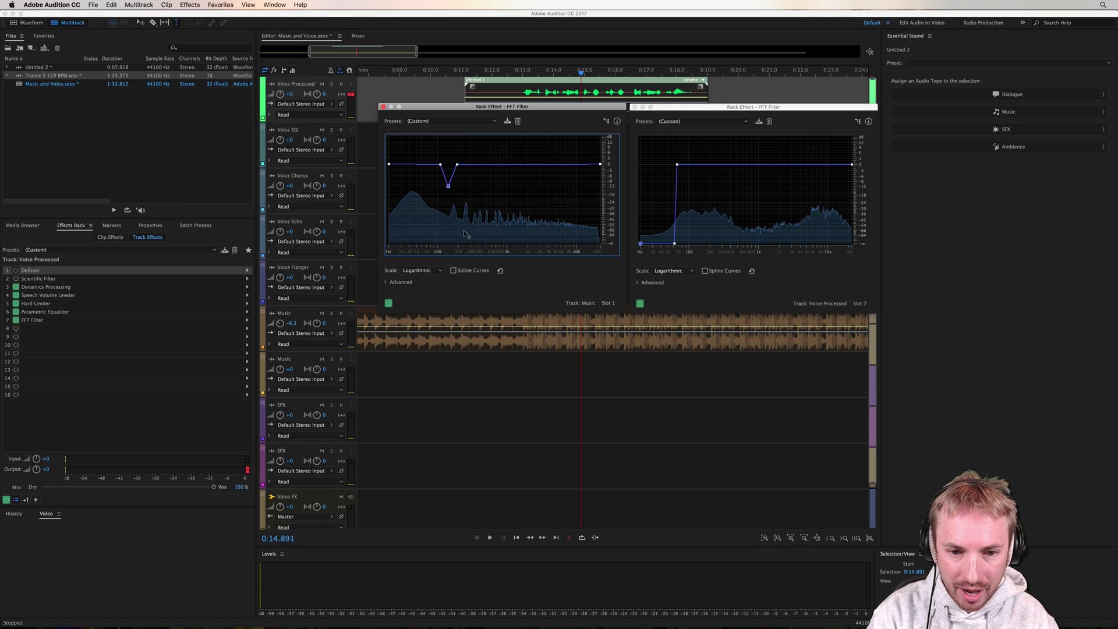
left_click(460, 166)
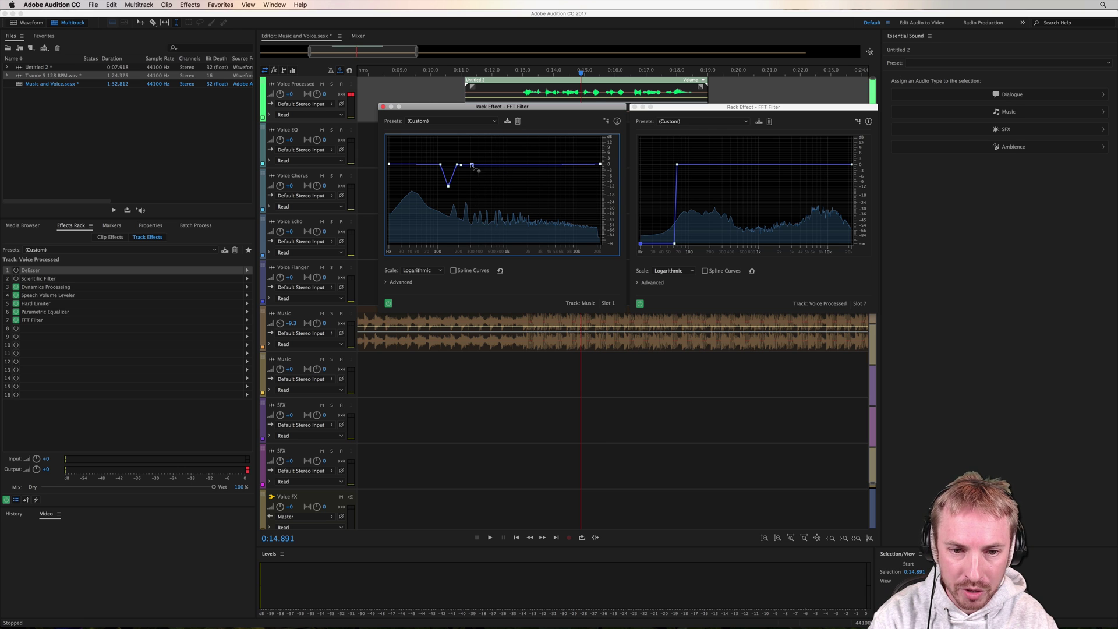
left_click_drag(467, 166, 466, 189)
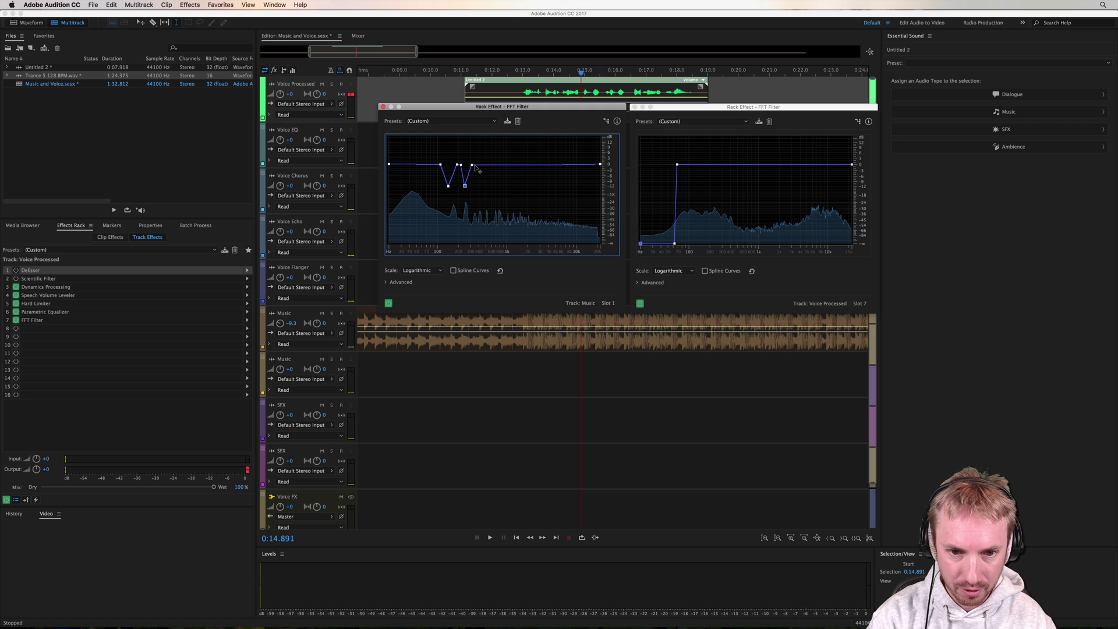
left_click(480, 165)
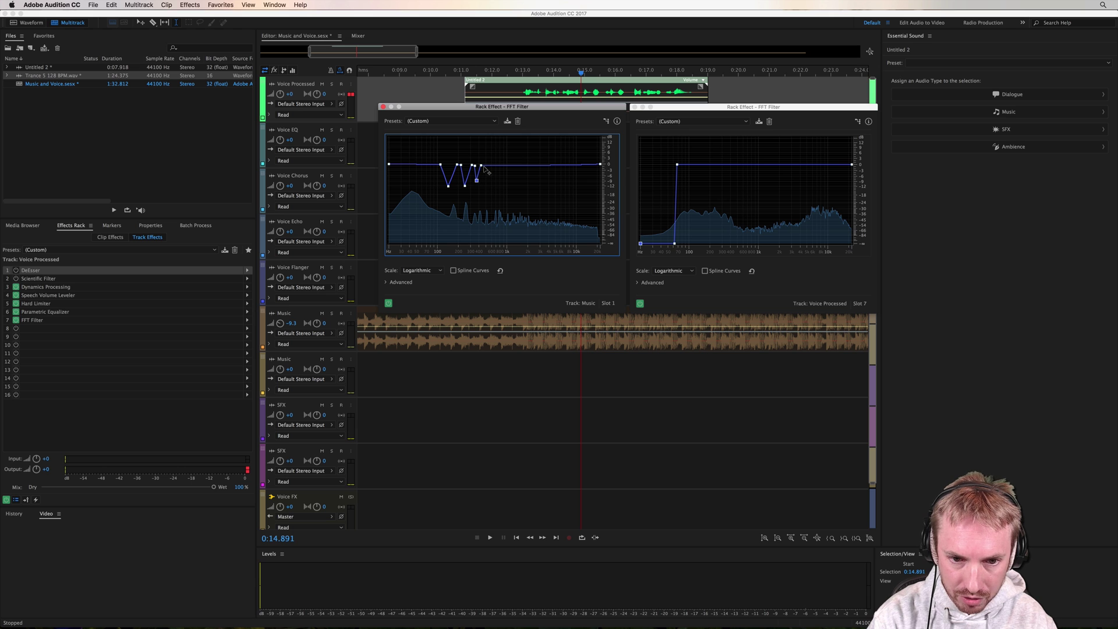
left_click_drag(487, 165, 486, 168)
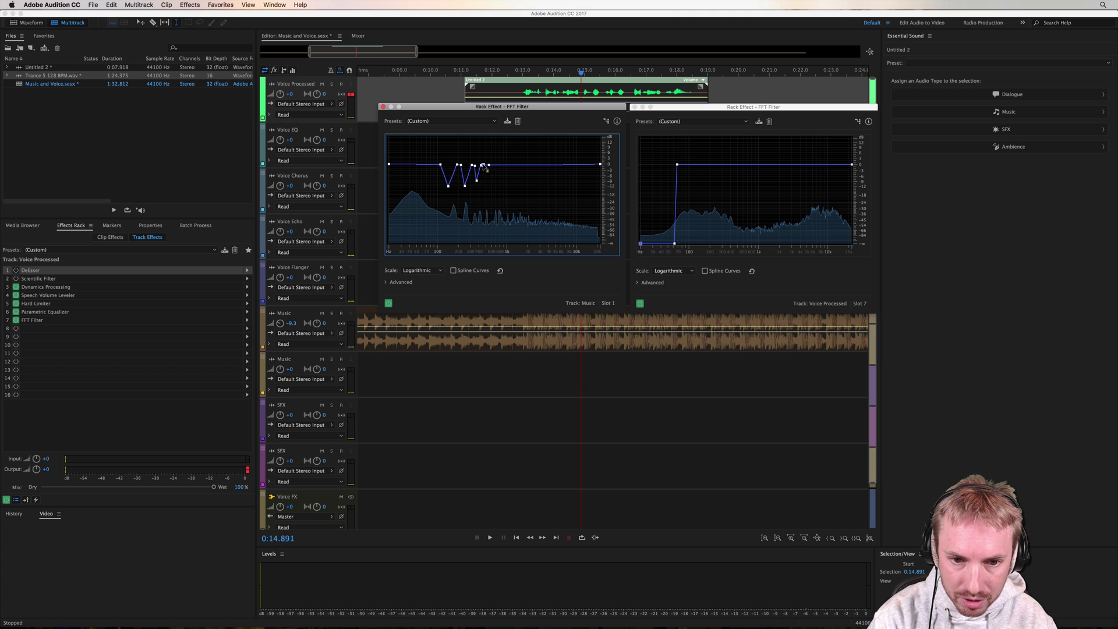
left_click(485, 167)
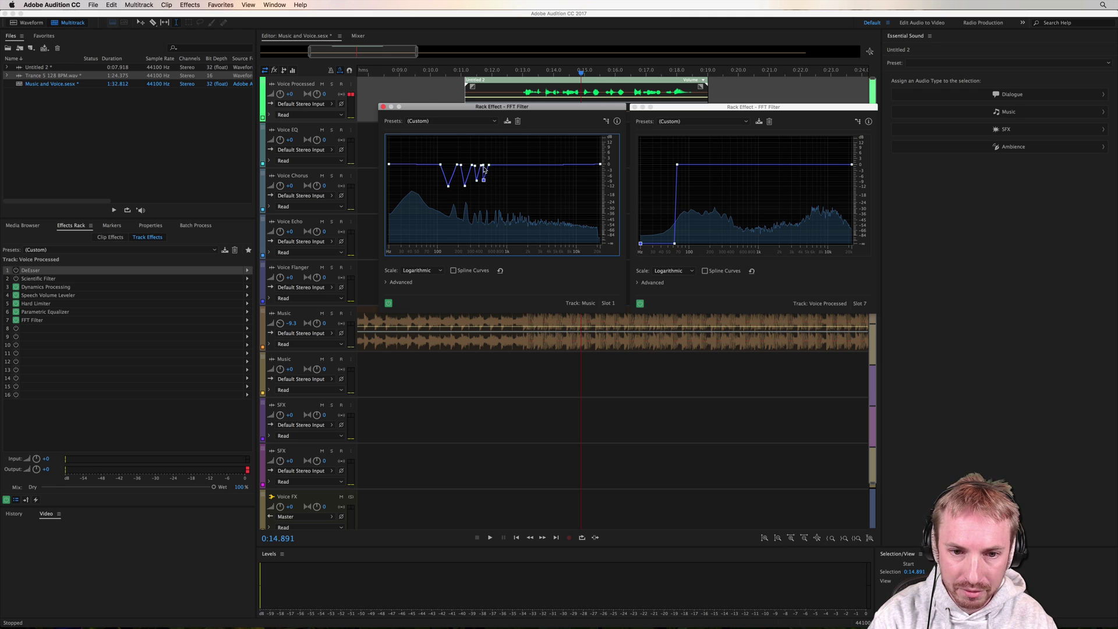
left_click(486, 167)
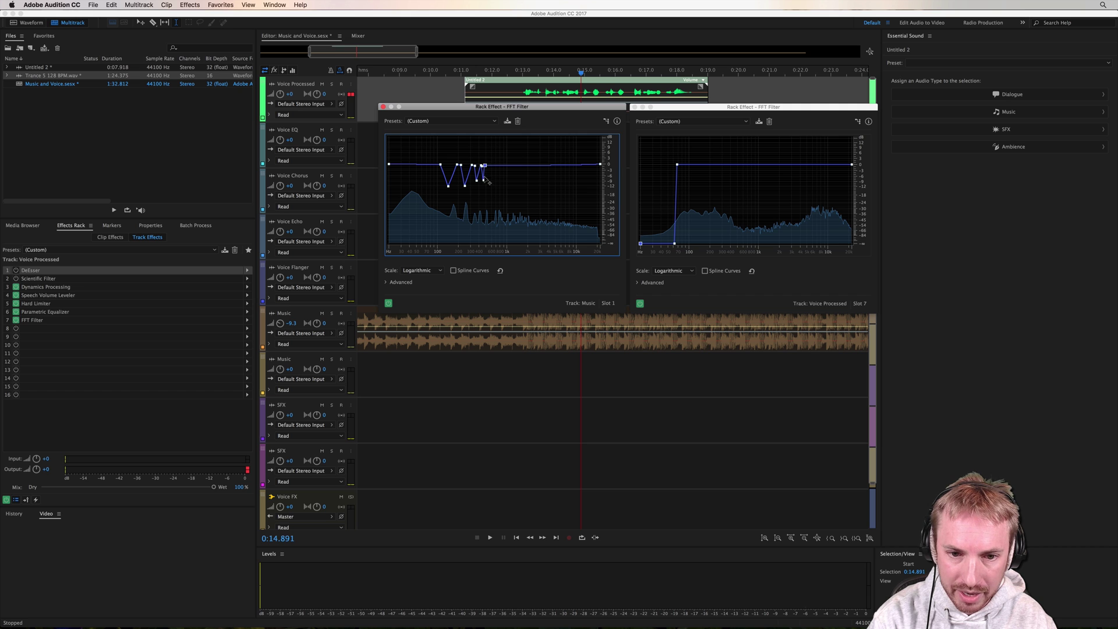
left_click(483, 179)
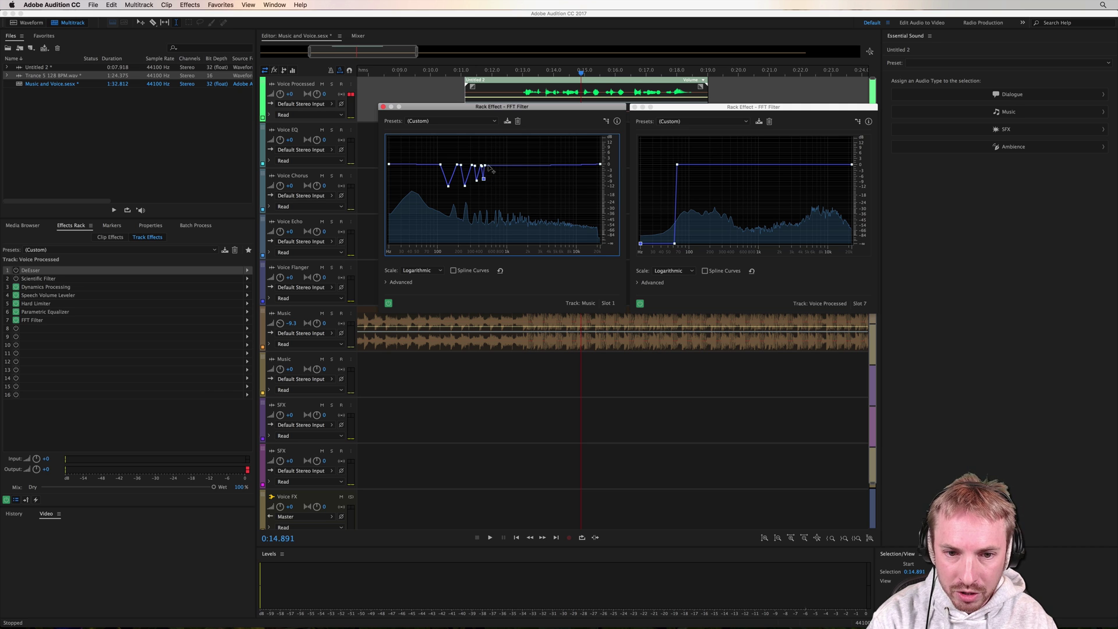
left_click(514, 73)
key("space")
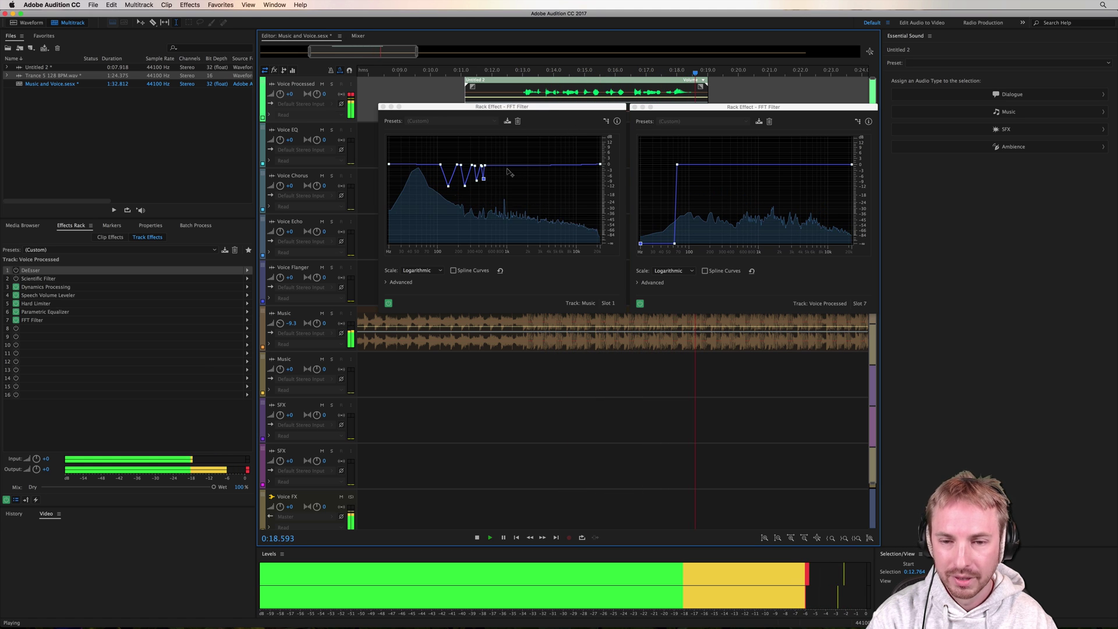
key("space")
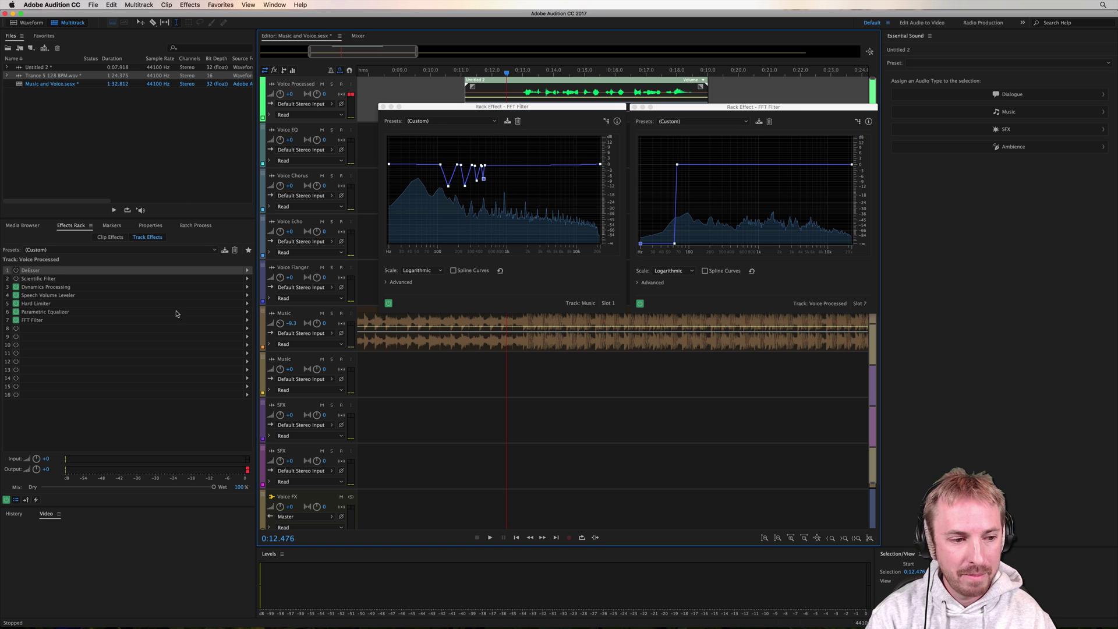
left_click(17, 319)
left_click(486, 341)
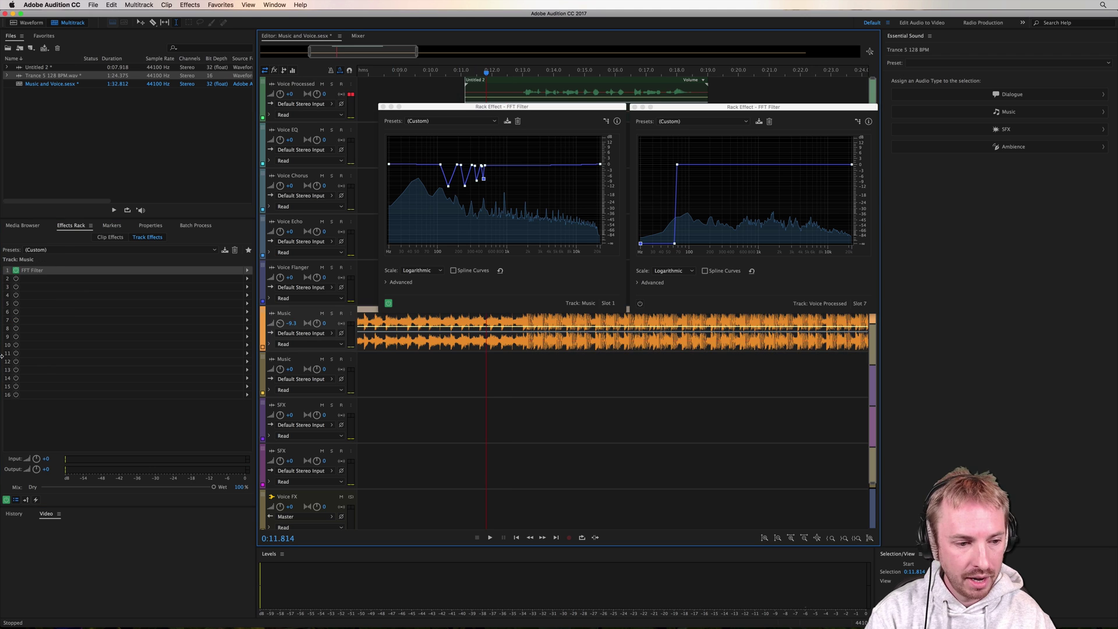
left_click(17, 270)
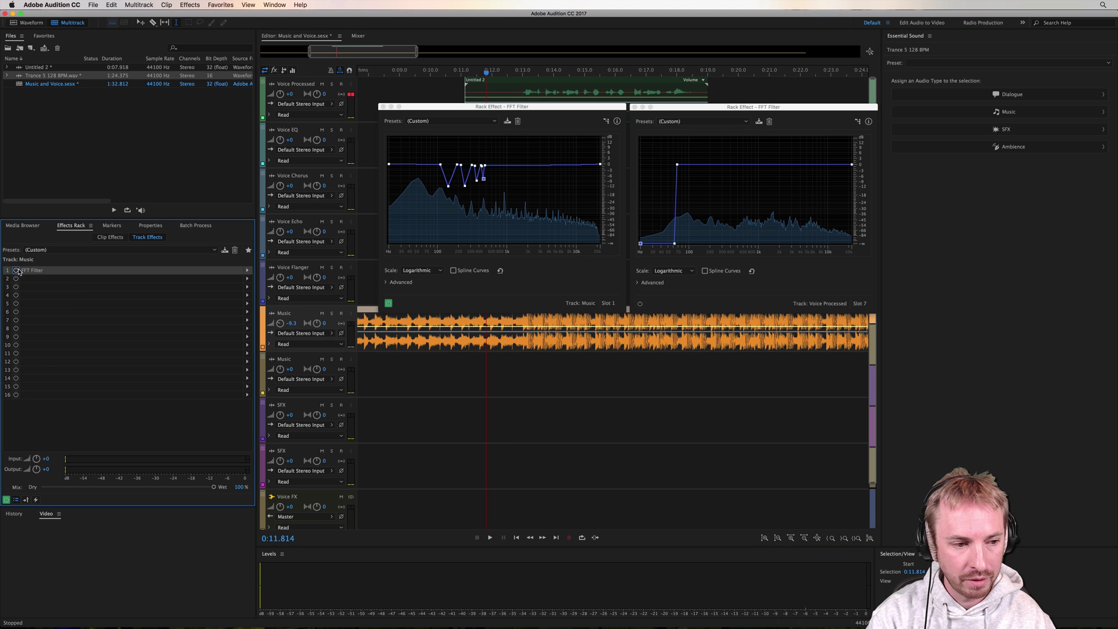
left_click(510, 87)
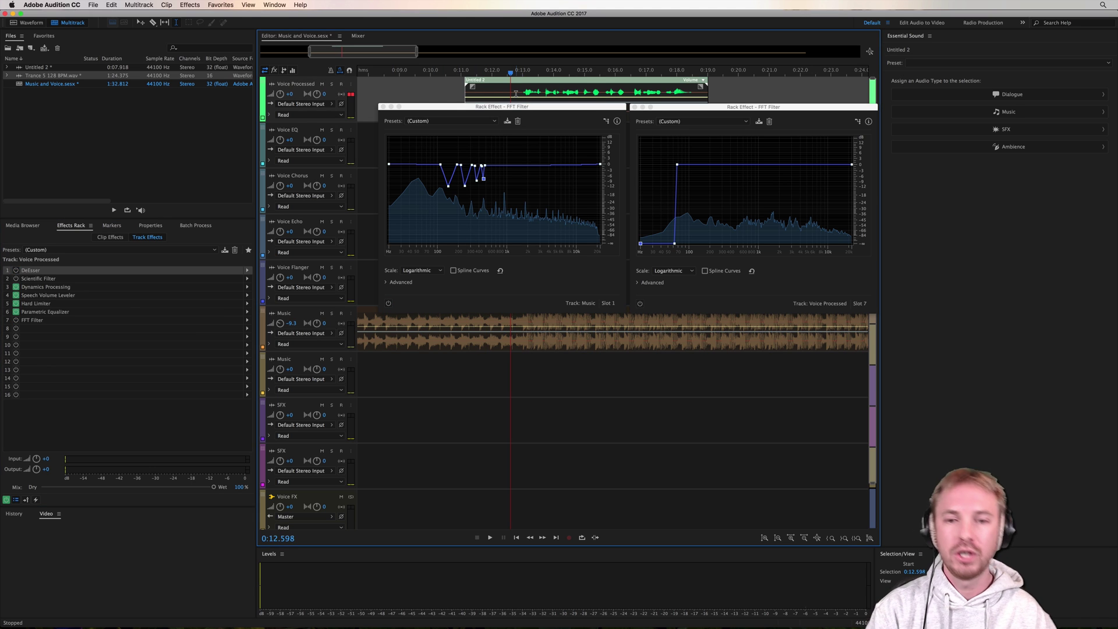
key("space")
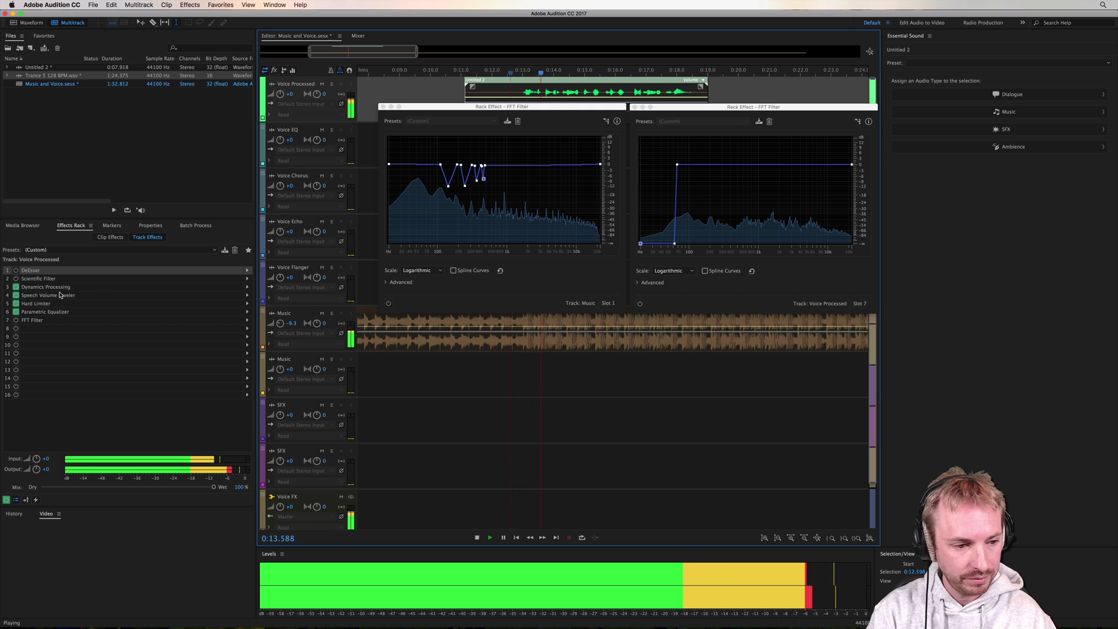
key("space")
left_click(17, 322)
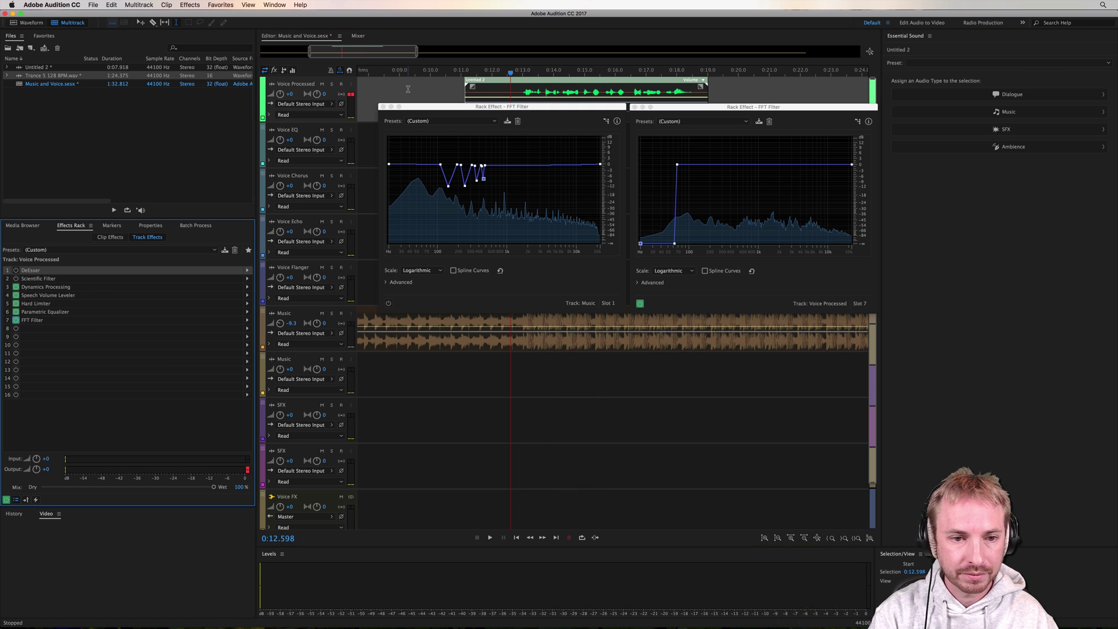
left_click(408, 87)
left_click(491, 339)
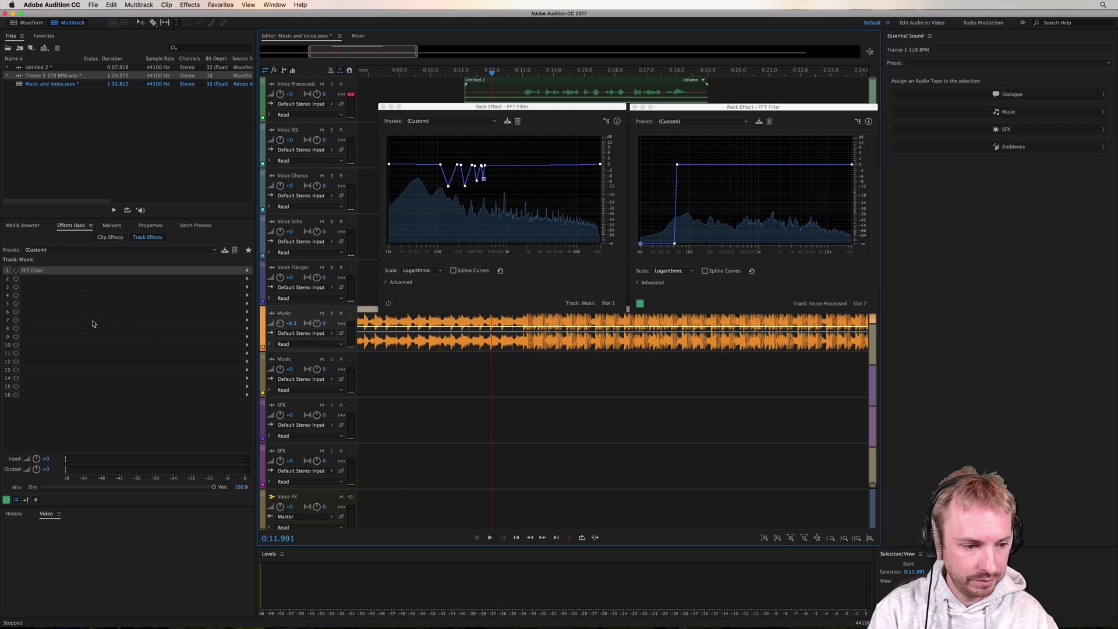
left_click(16, 270)
key("space")
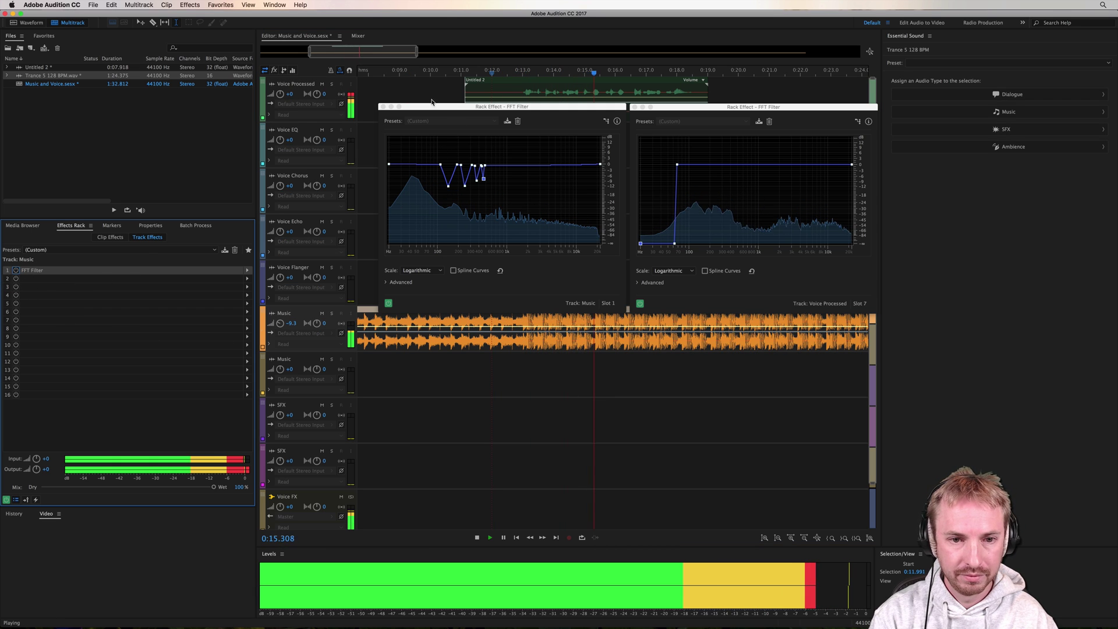
left_click(16, 270)
left_click(15, 319)
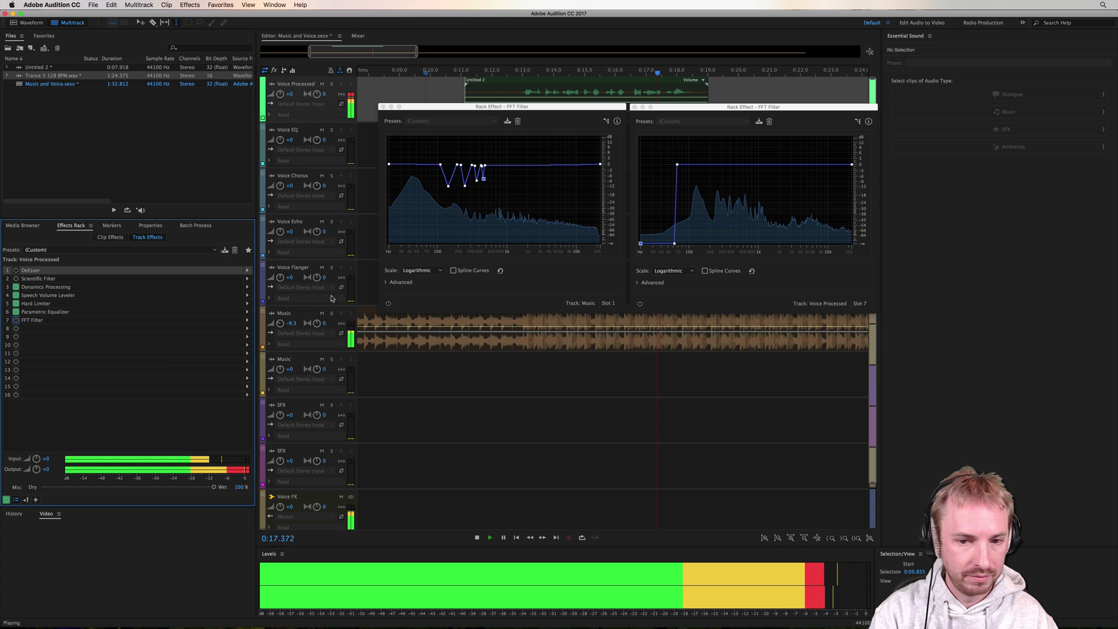
left_click(506, 88)
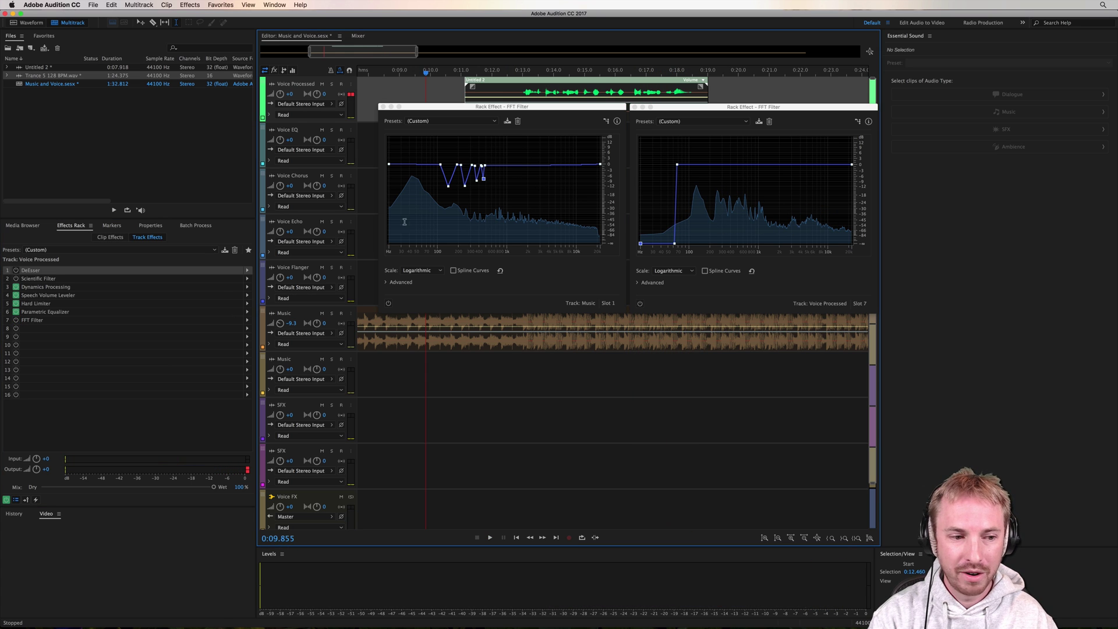
left_click(16, 320)
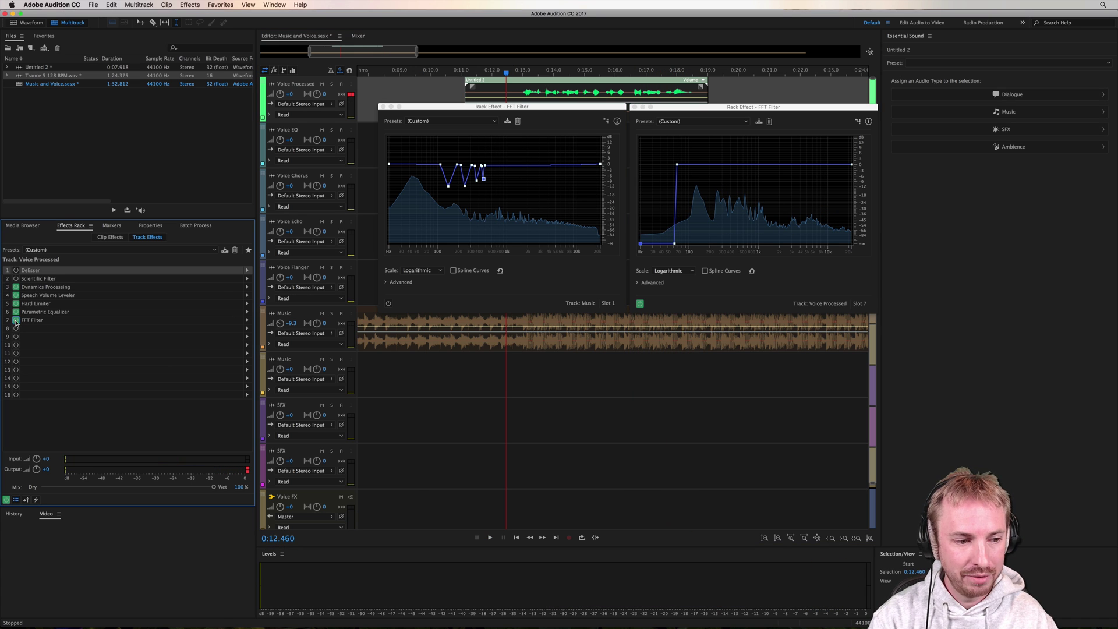
left_click(507, 345)
left_click(16, 270)
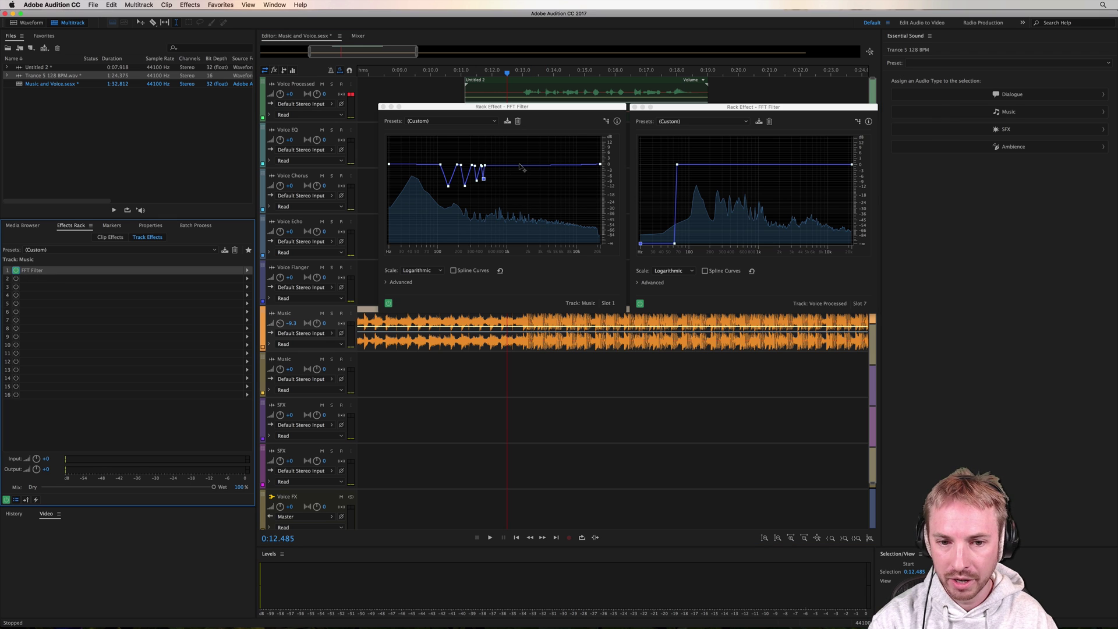
Add three points to the Voice Processed curve and raise them into a gentle midrange boost
left_click(756, 165)
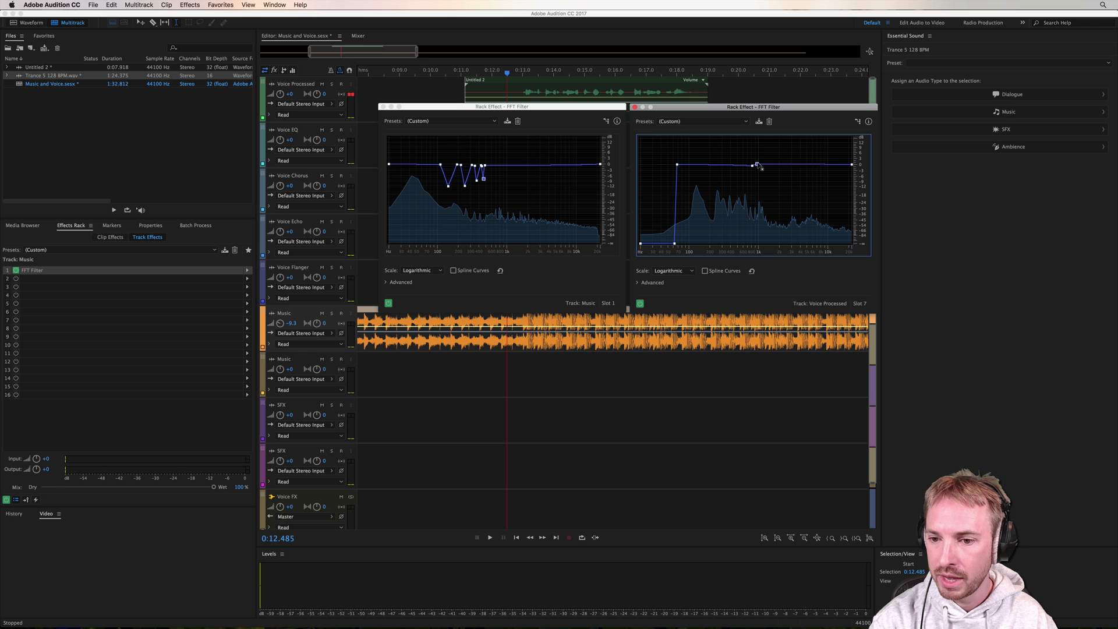
left_click_drag(758, 165, 758, 161)
left_click(789, 159)
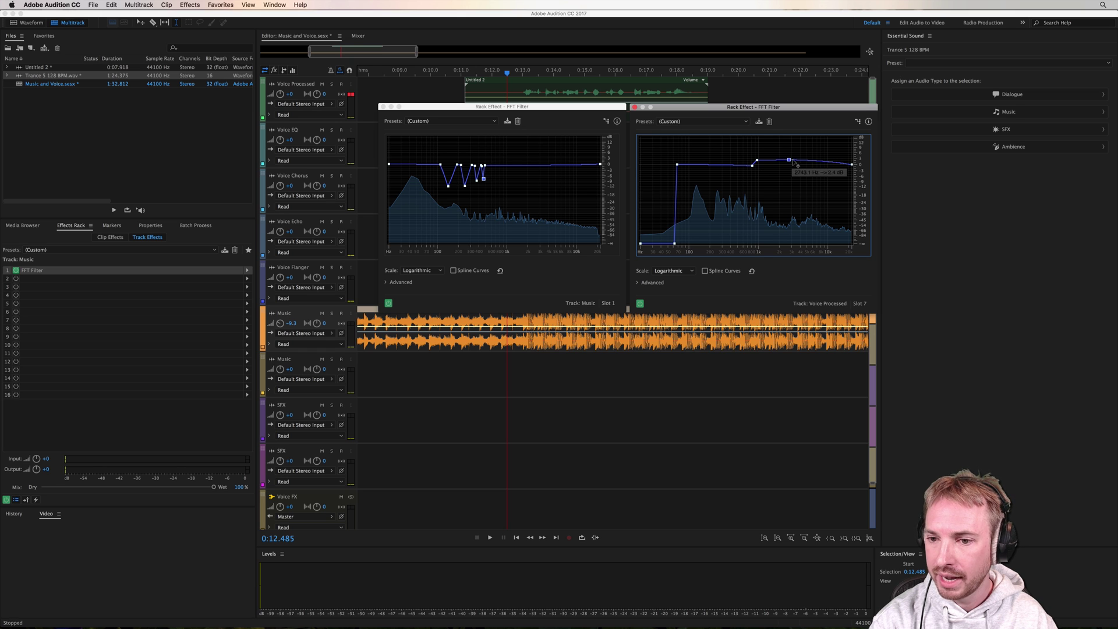
left_click(794, 164)
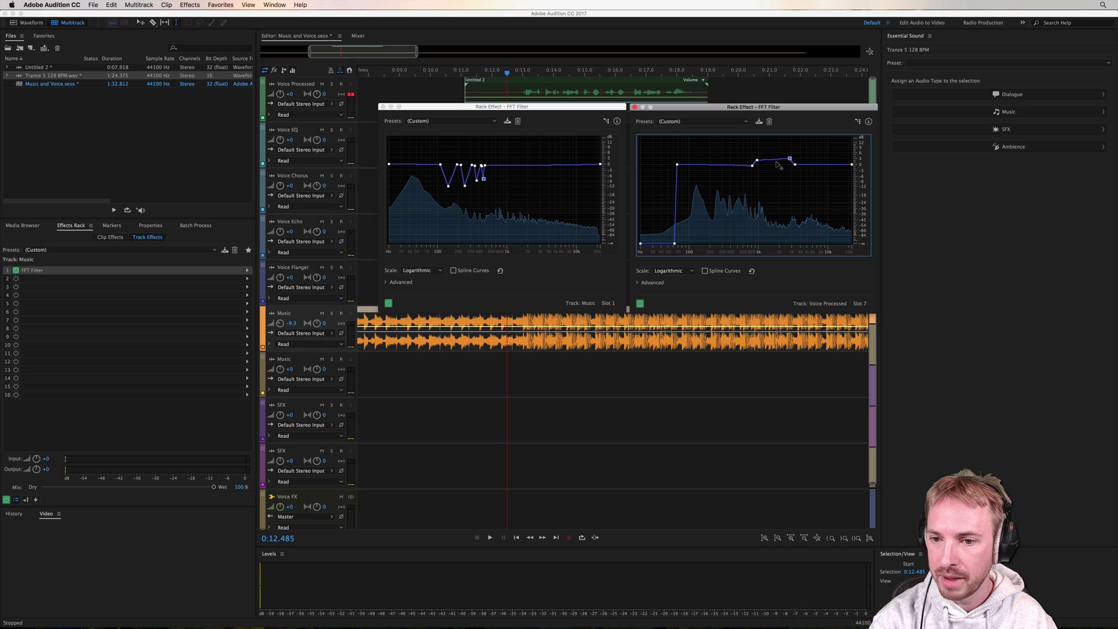
left_click_drag(757, 161, 756, 158)
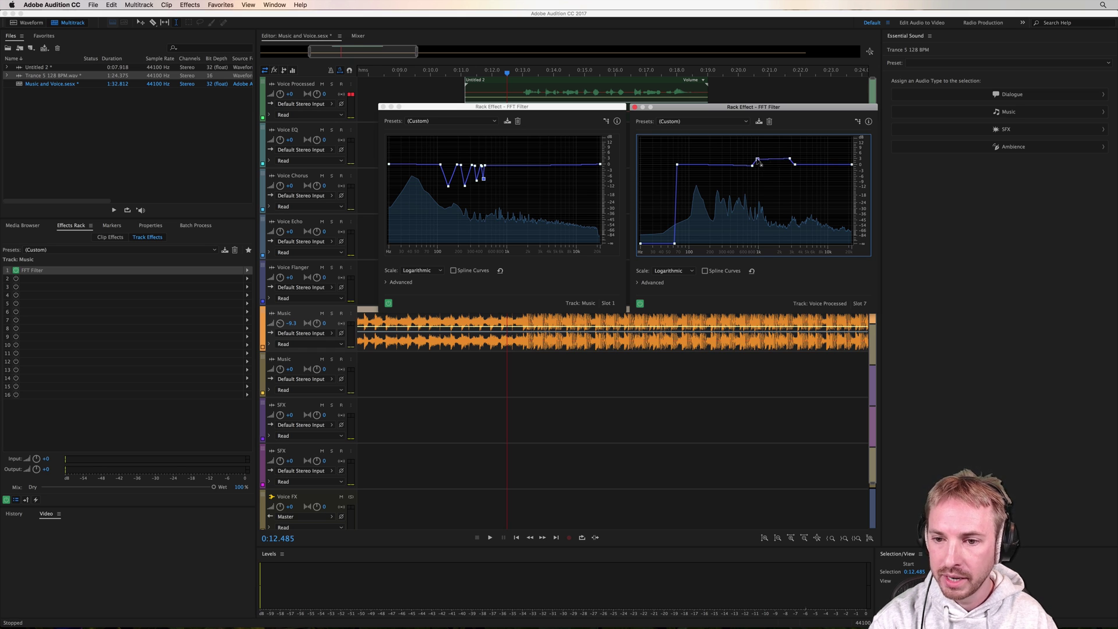
Add two points on the Music curve above the notches and pull its mids slightly down
left_click(502, 166)
left_click(552, 167)
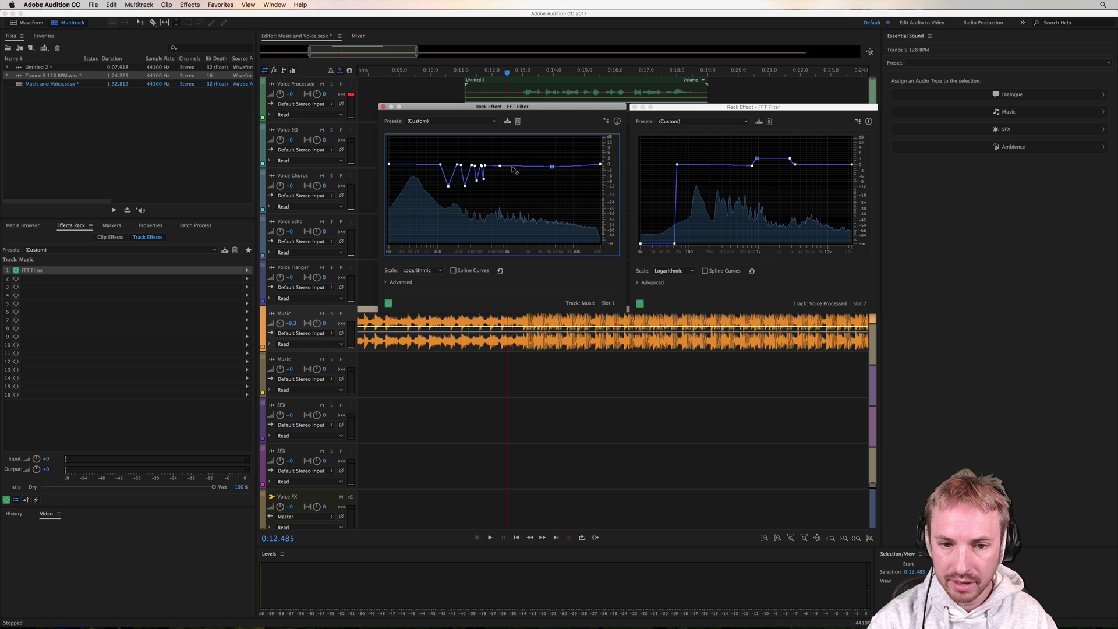
left_click_drag(511, 170, 505, 173)
Add another control point to the Music curve to shape its midrange dip
left_click(543, 172)
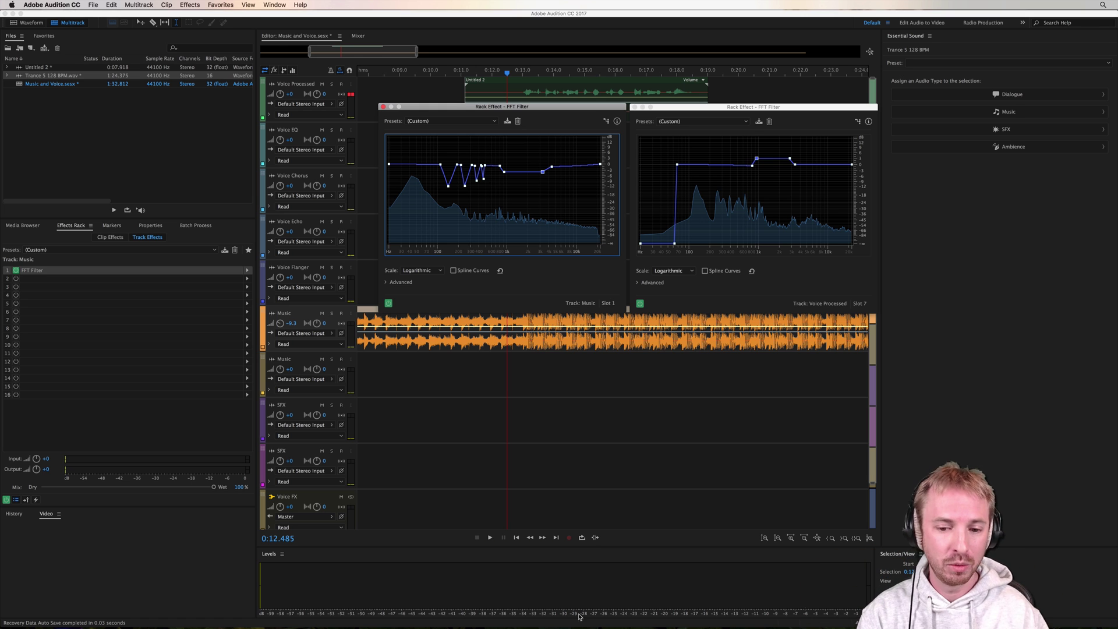
left_click(357, 36)
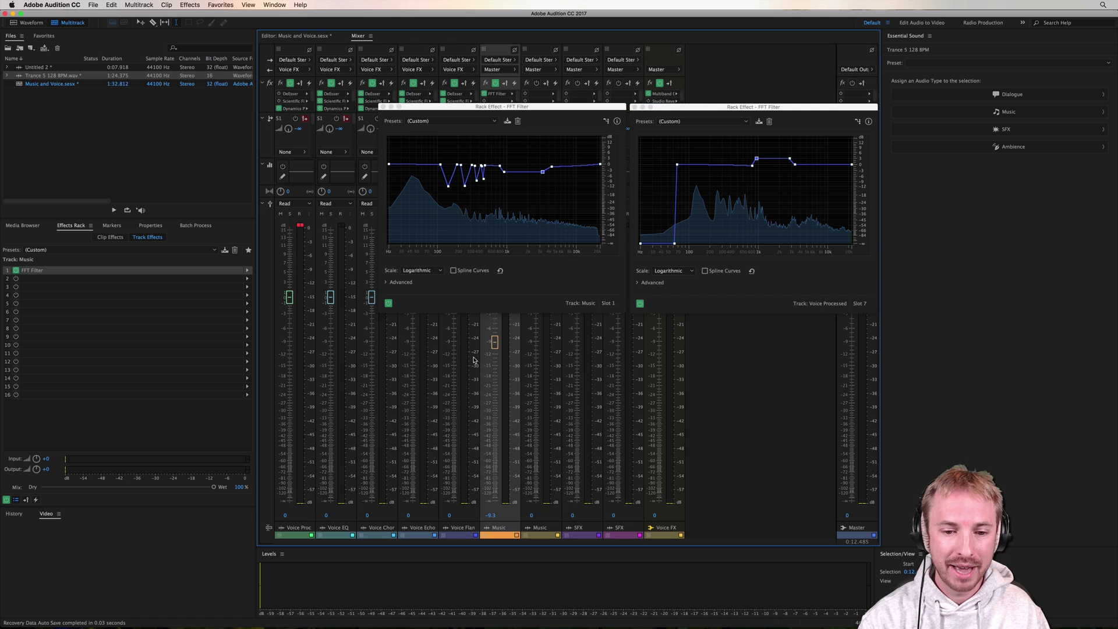
left_click(299, 37)
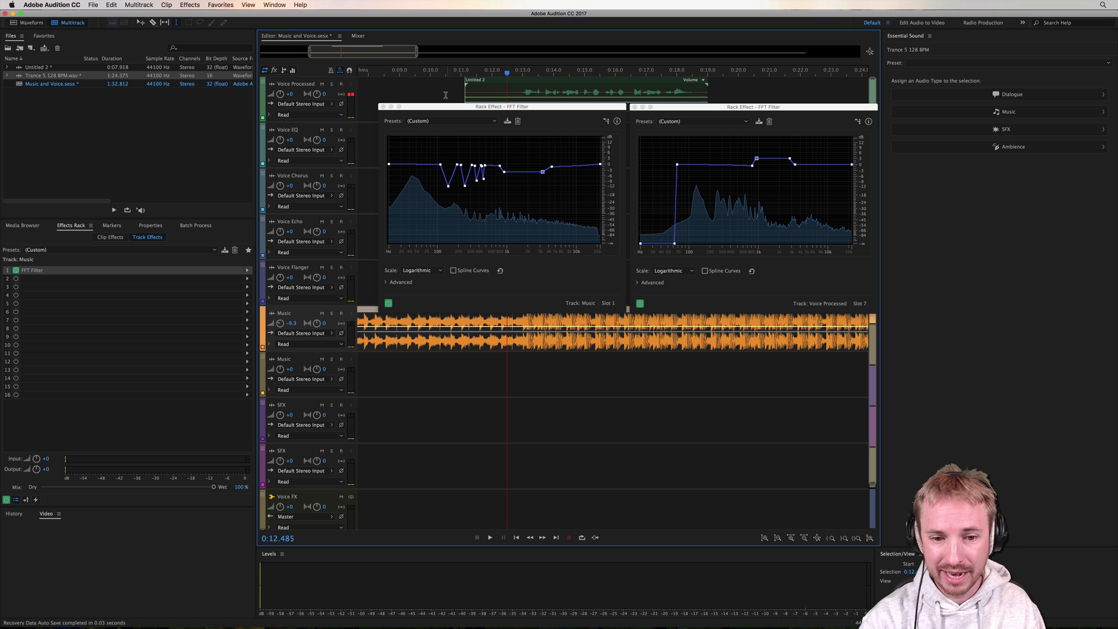
key("space")
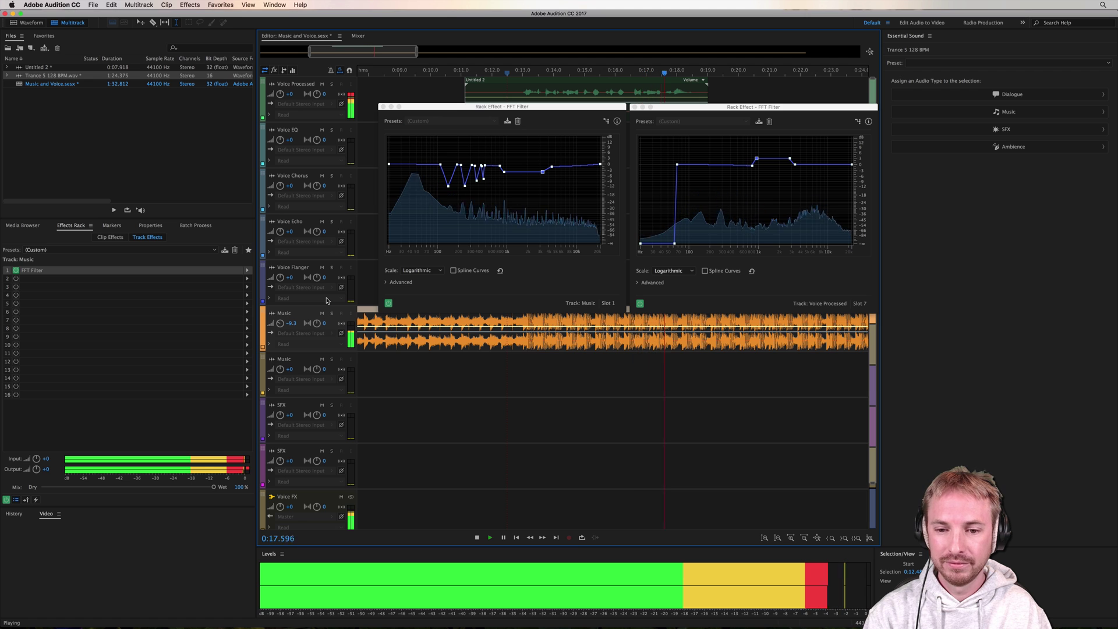
key("space")
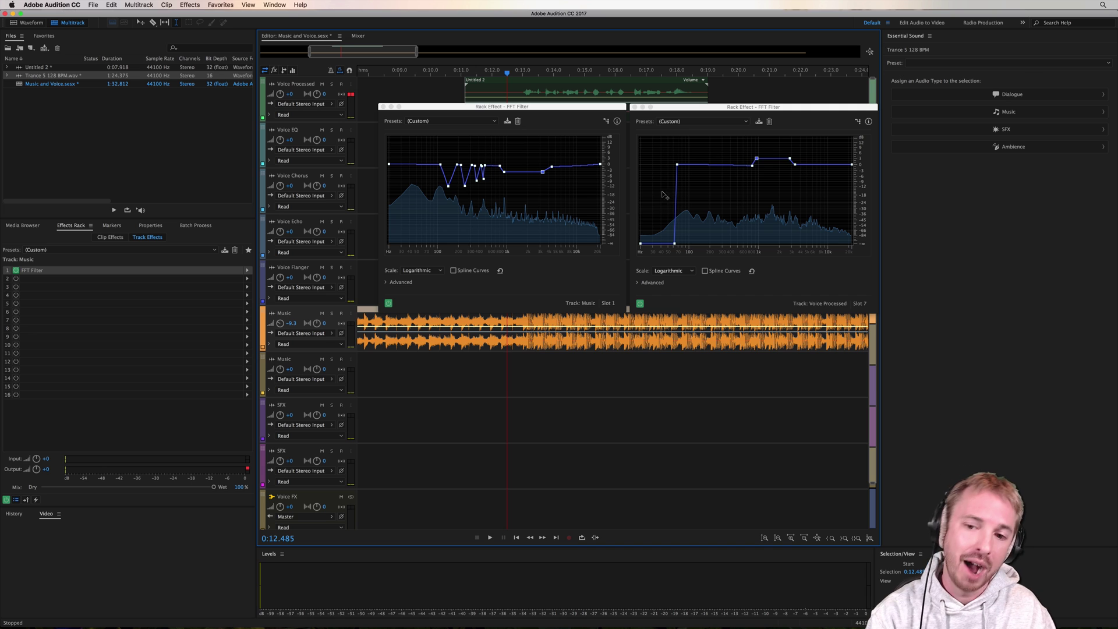
Drag the voice curve's rightmost points to the floor, cutting frequencies above about 10 kHz
left_click(837, 169)
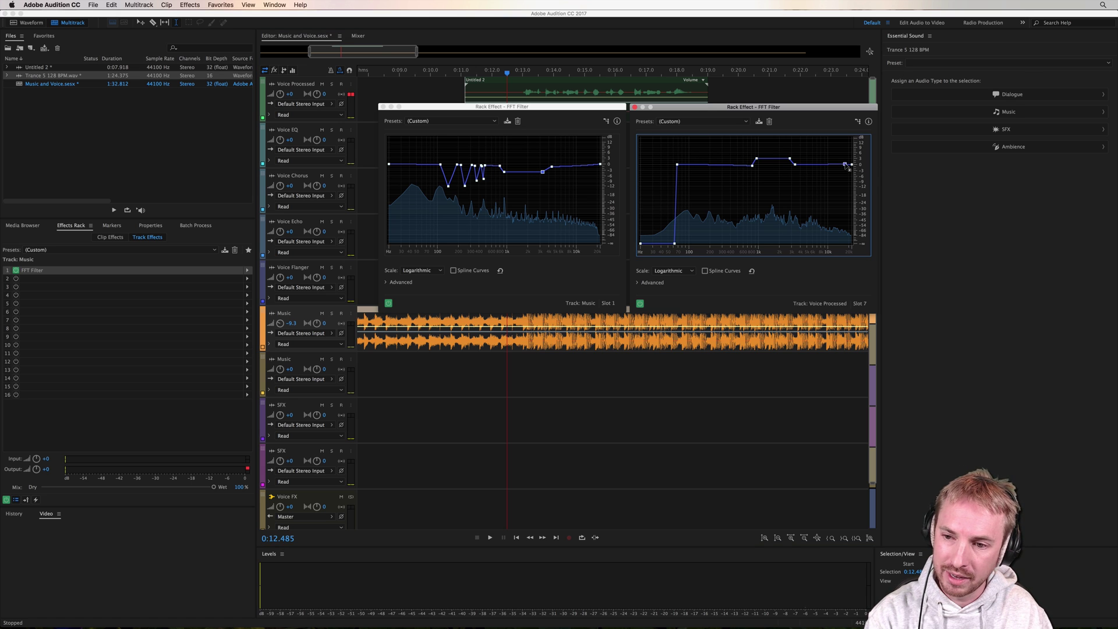
left_click_drag(847, 166, 845, 243)
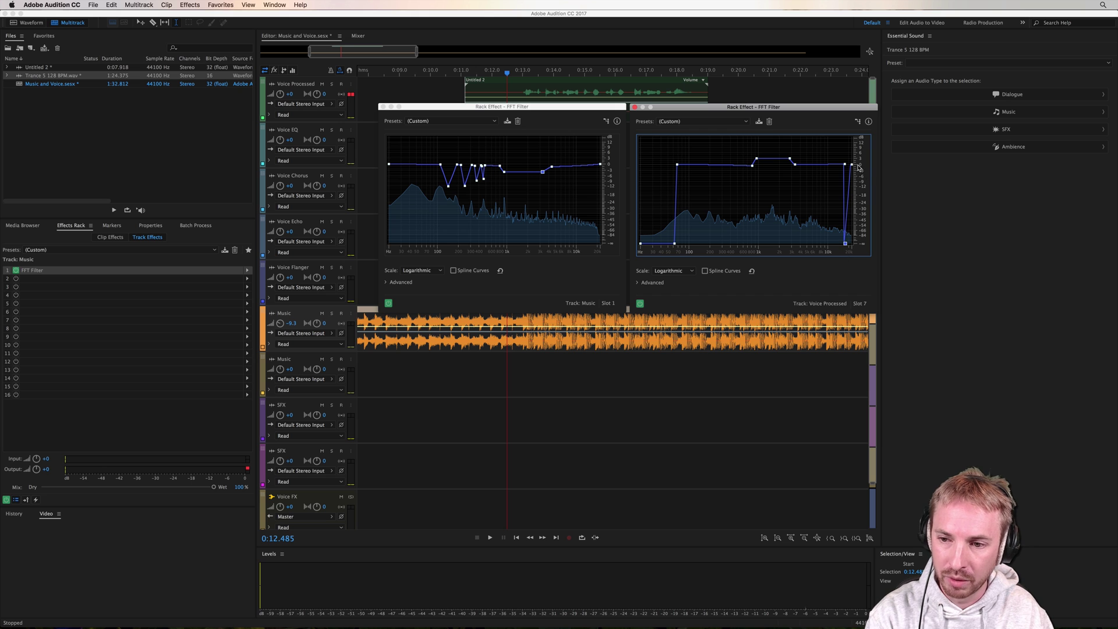
left_click_drag(852, 165, 852, 227)
left_click_drag(867, 277, 848, 285)
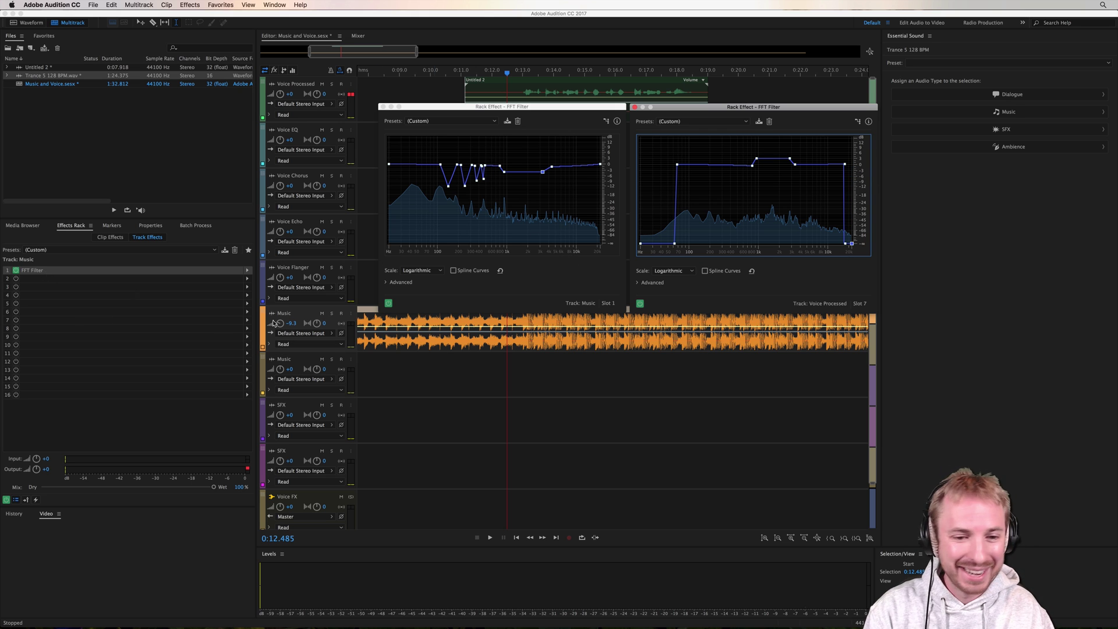
left_click(517, 91)
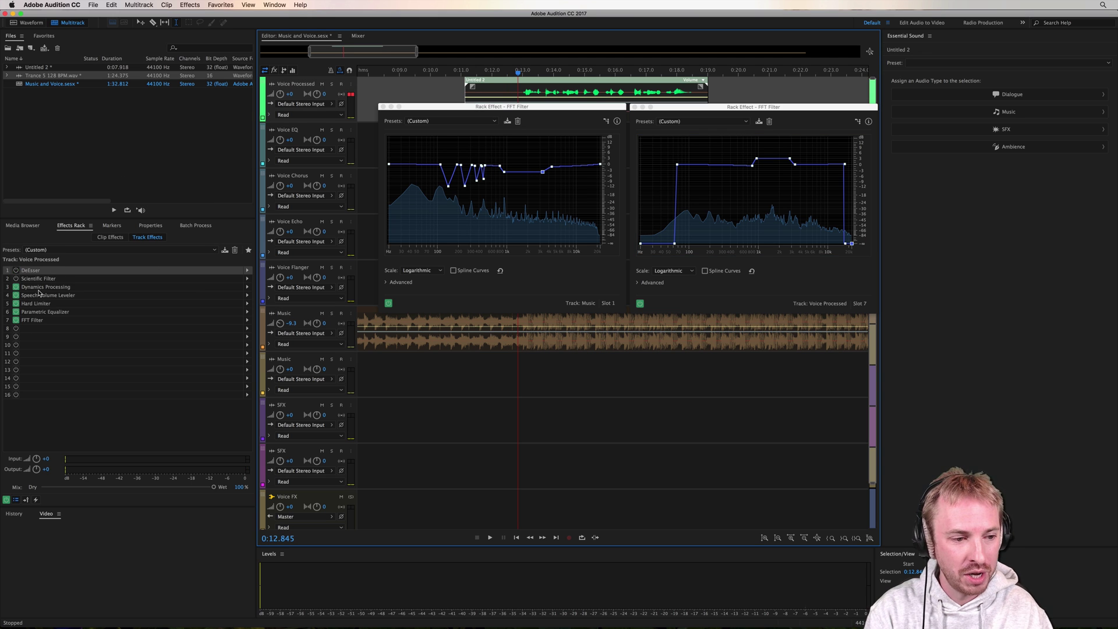